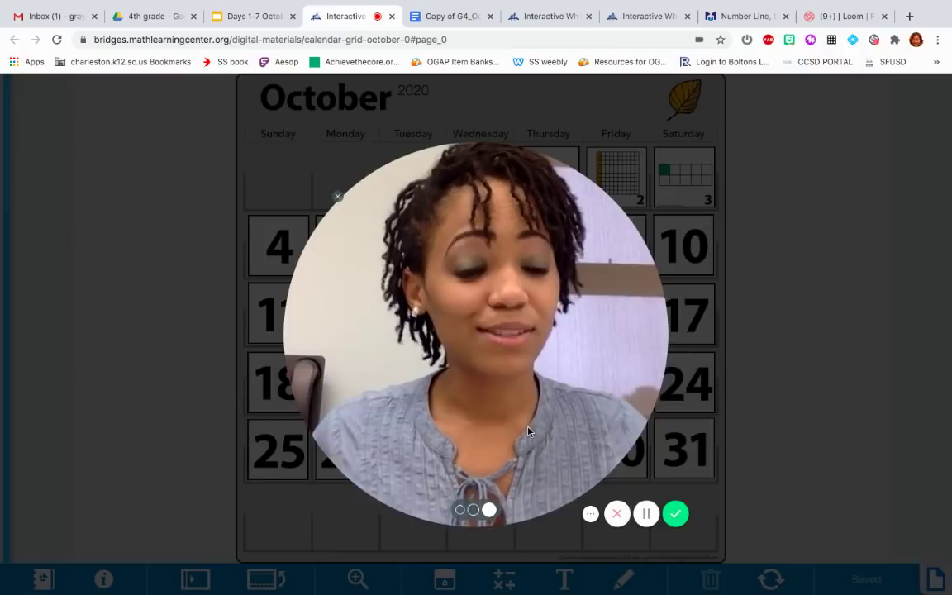
Step: Flip the October 4 calendar card to reveal its two-coin marker
{"action": "left_click", "coordinate": [468, 510]}
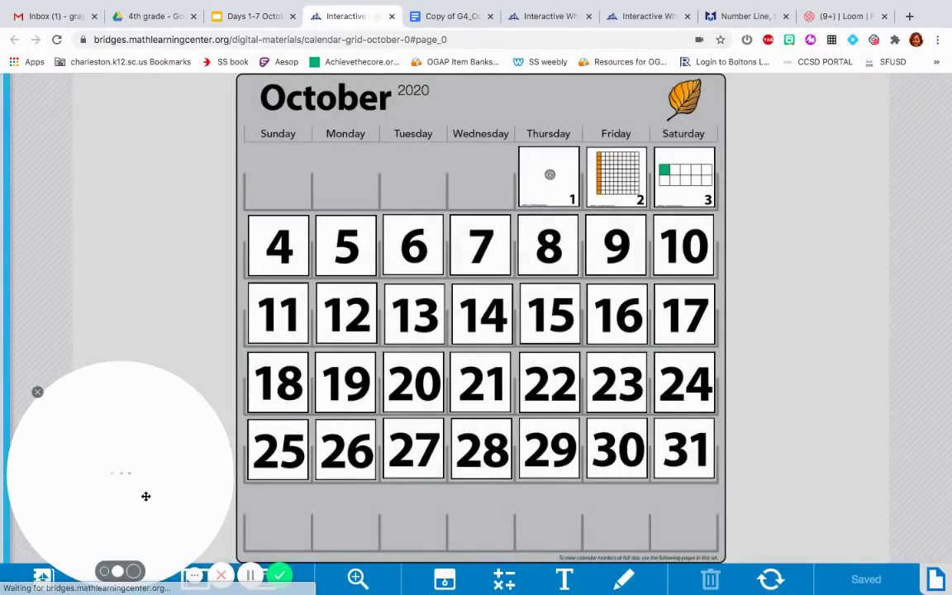
{"action": "left_click_drag", "start_coordinate": [145, 496], "coordinate": [145, 346]}
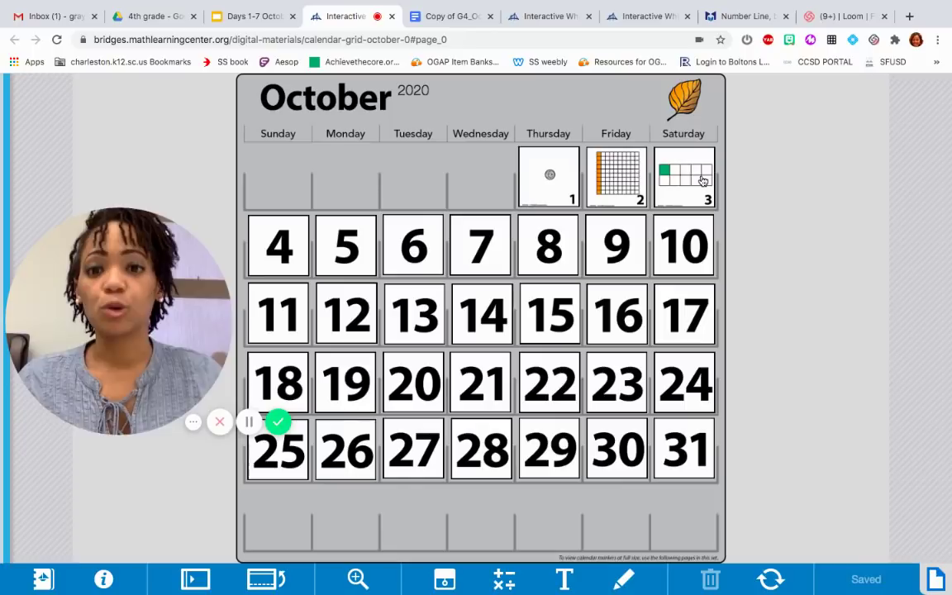
{"action": "left_click", "coordinate": [286, 253]}
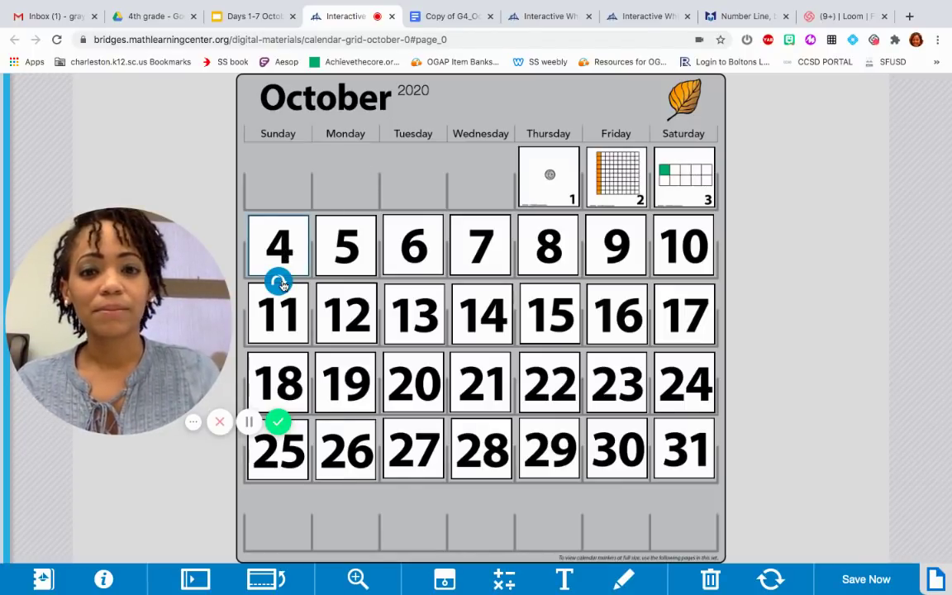
{"action": "left_click", "coordinate": [280, 283]}
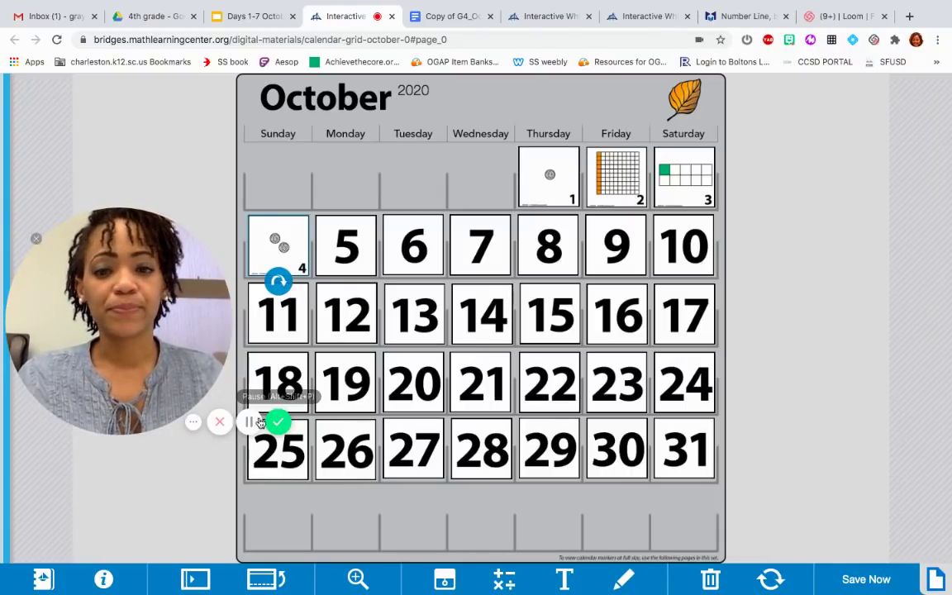
Step: Switch to the observation chart document and scroll to the empty day 4 two-coin row
{"action": "key", "text": "ctrl+Tab"}
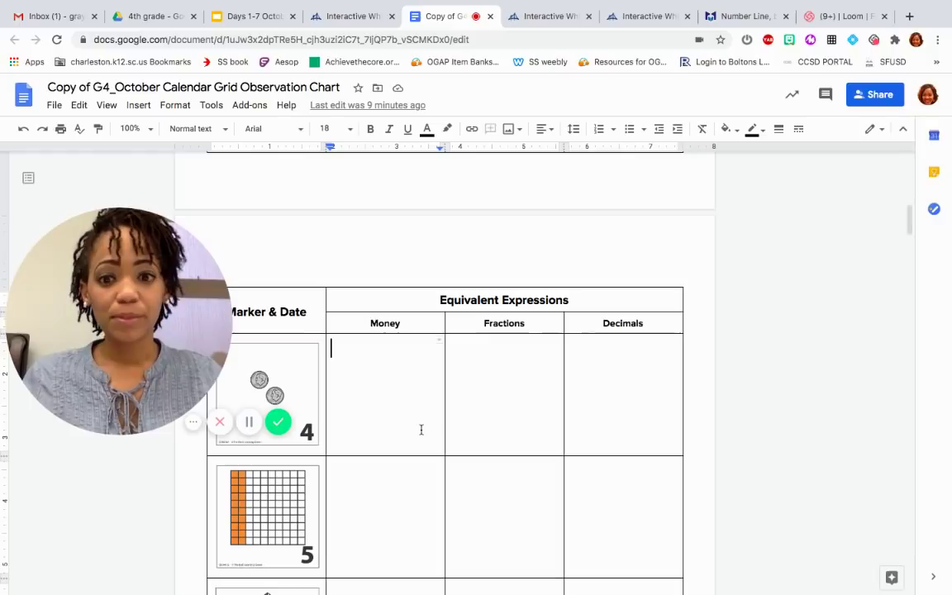
{"action": "left_click_drag", "start_coordinate": [123, 333], "coordinate": [123, 286]}
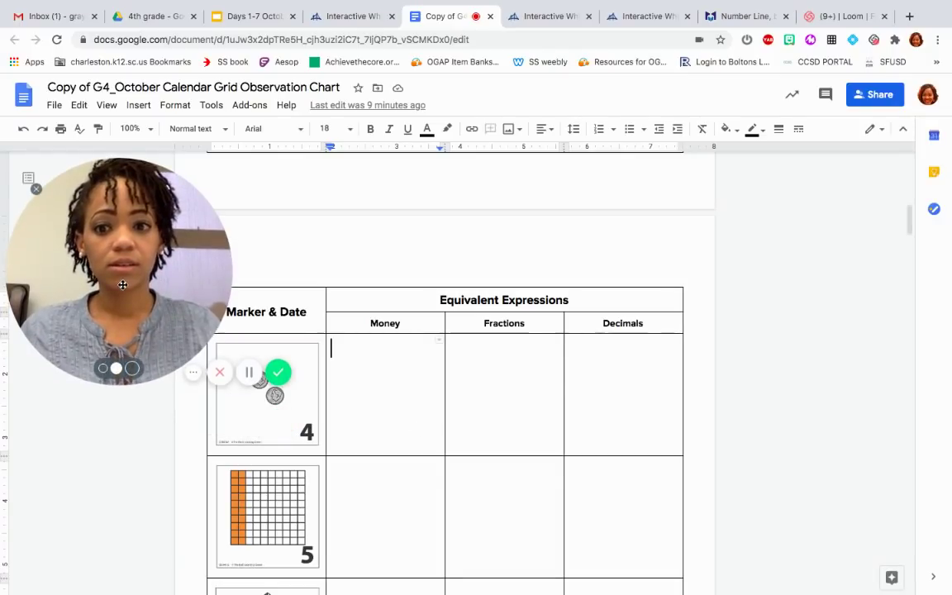
{"action": "left_click", "coordinate": [103, 370]}
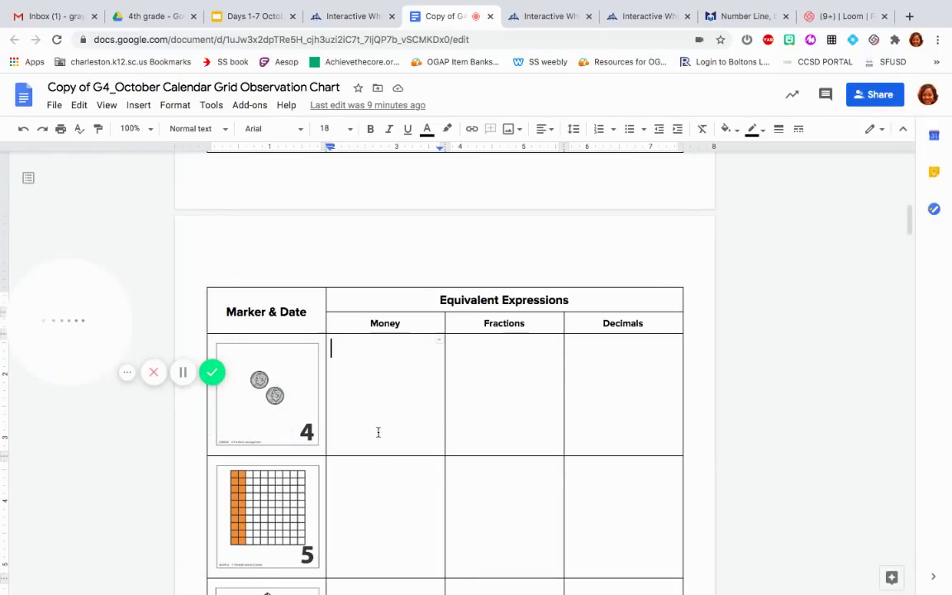
{"action": "scroll", "coordinate": [582, 328], "scroll_direction": "up", "scroll_amount": 4}
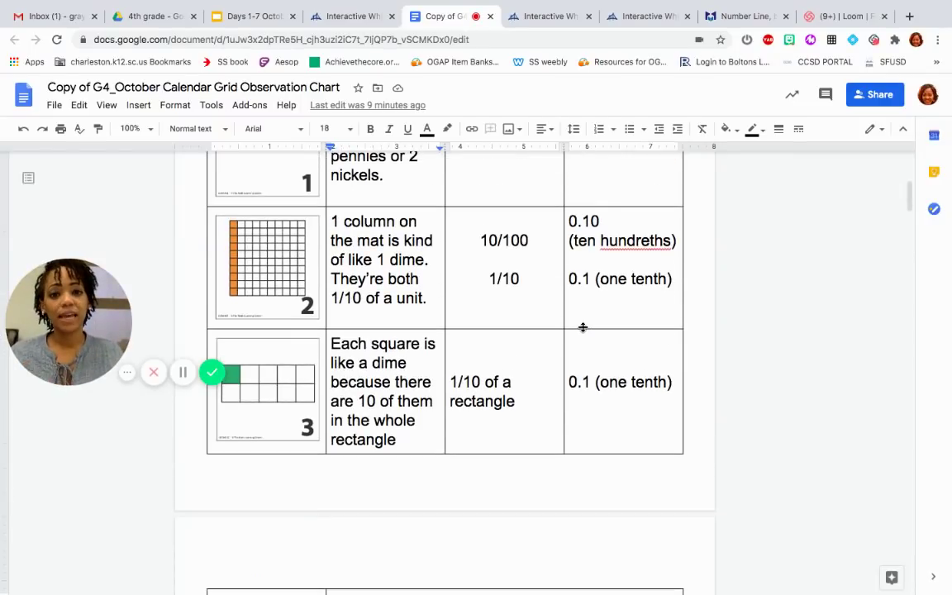
{"action": "scroll", "coordinate": [582, 328], "scroll_direction": "up", "scroll_amount": 1}
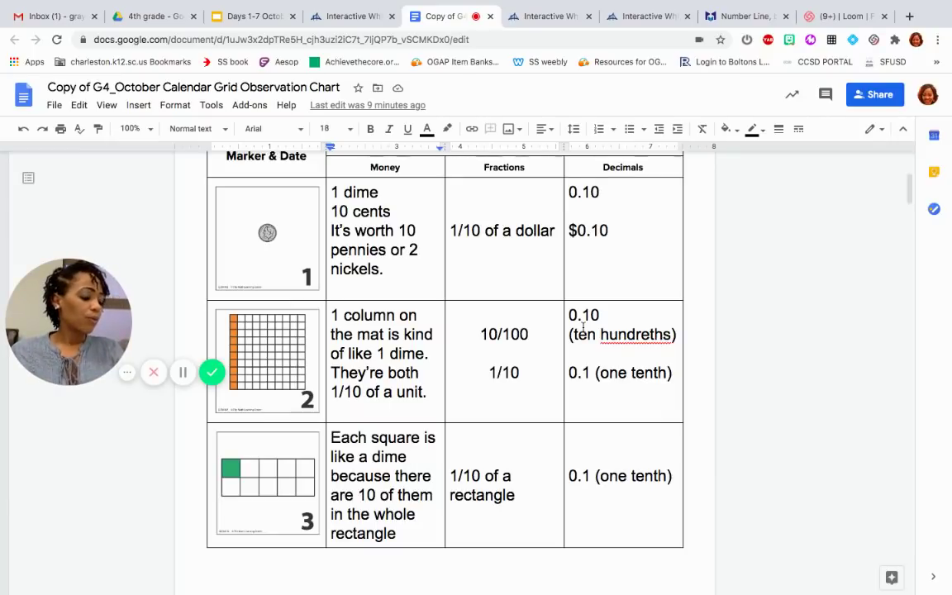
{"action": "scroll", "coordinate": [583, 327], "scroll_direction": "down", "scroll_amount": 2}
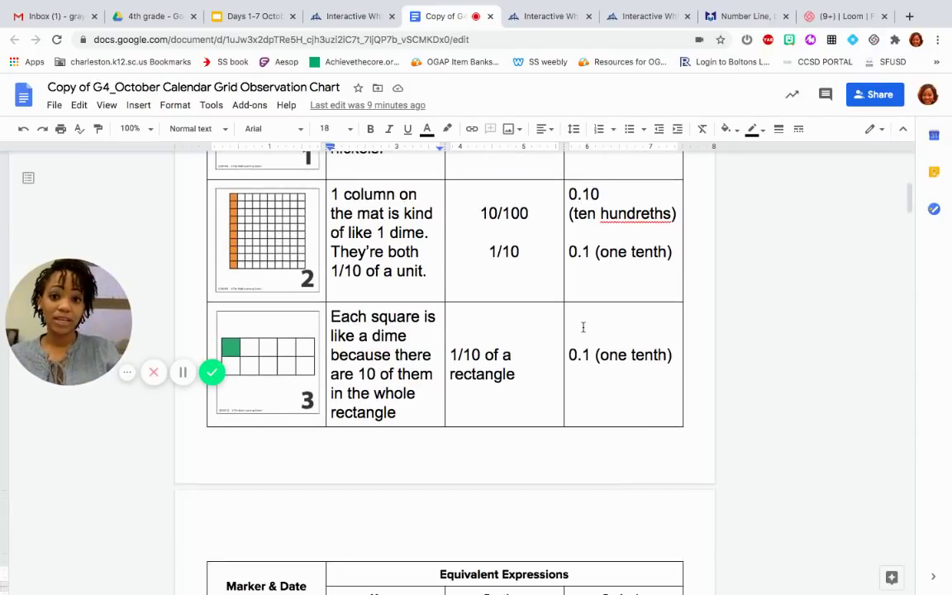
{"action": "scroll", "coordinate": [583, 327], "scroll_direction": "down", "scroll_amount": 2}
{"action": "scroll", "coordinate": [583, 328], "scroll_direction": "down", "scroll_amount": 1}
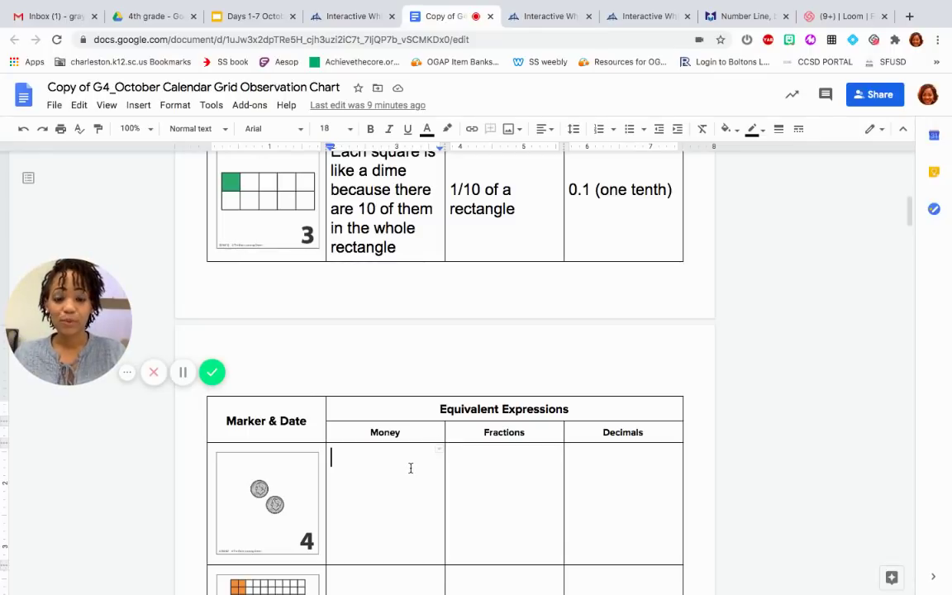
{"action": "scroll", "coordinate": [410, 468], "scroll_direction": "up", "scroll_amount": 3, "text": "ctrl"}
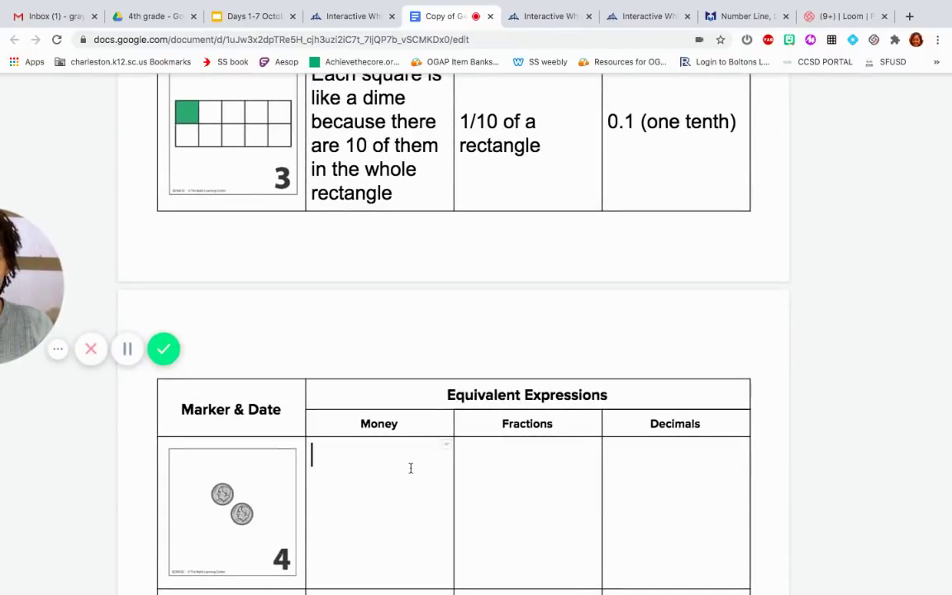
{"action": "scroll", "coordinate": [410, 468], "scroll_direction": "down", "scroll_amount": 3, "text": "ctrl"}
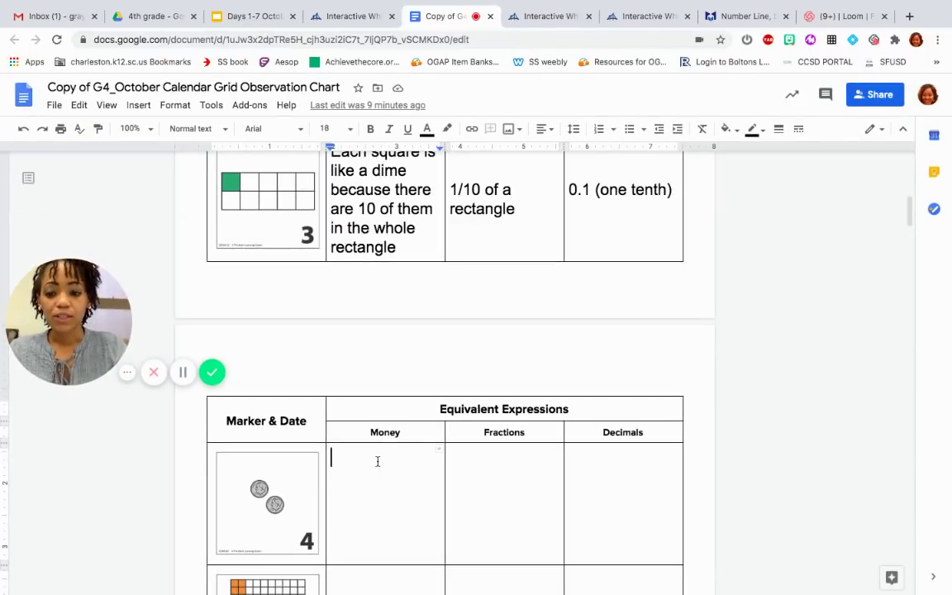
Step: List '2 dimes', '20 cents', '4 nickles' and 'dime and 2 nickles' on separate lines in the day 4 Money cell
{"action": "type", "text": "2 dimes"}
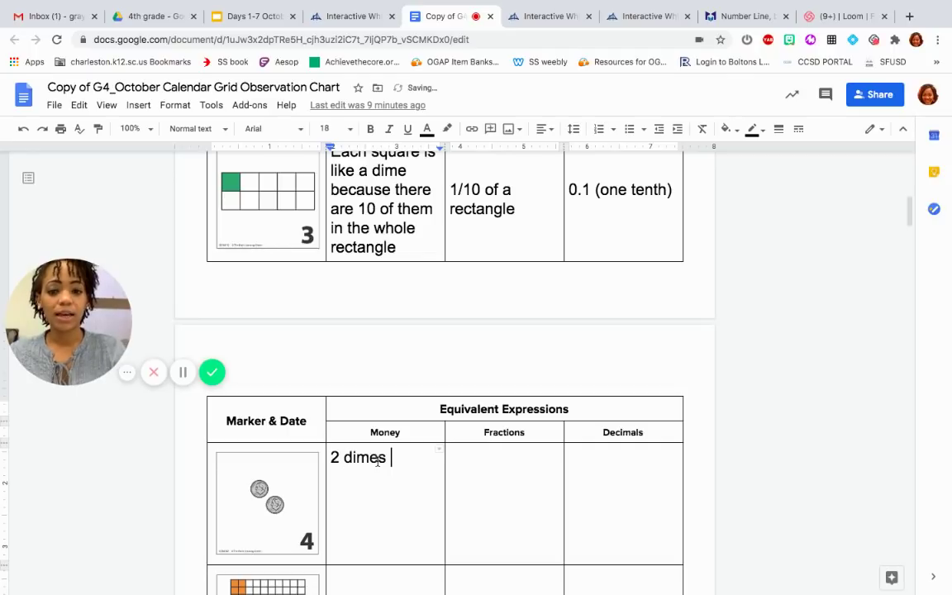
{"action": "key", "text": "Return"}
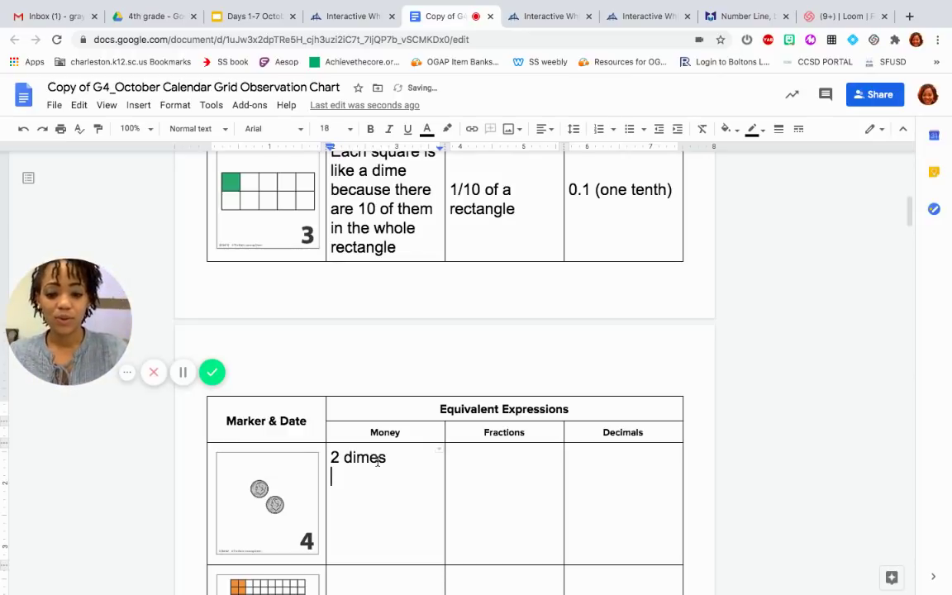
{"action": "type", "text": "20 cents"}
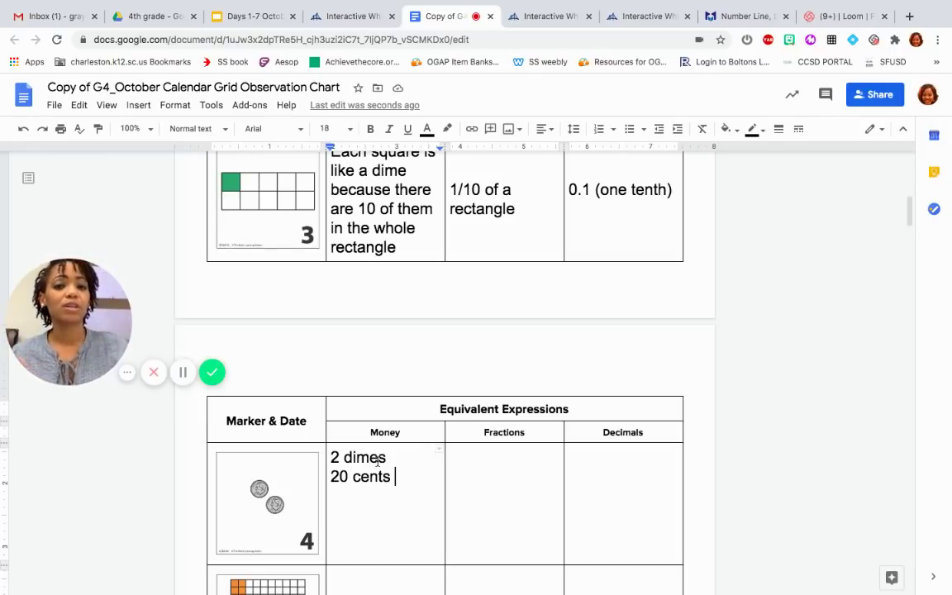
{"action": "key", "text": "Return"}
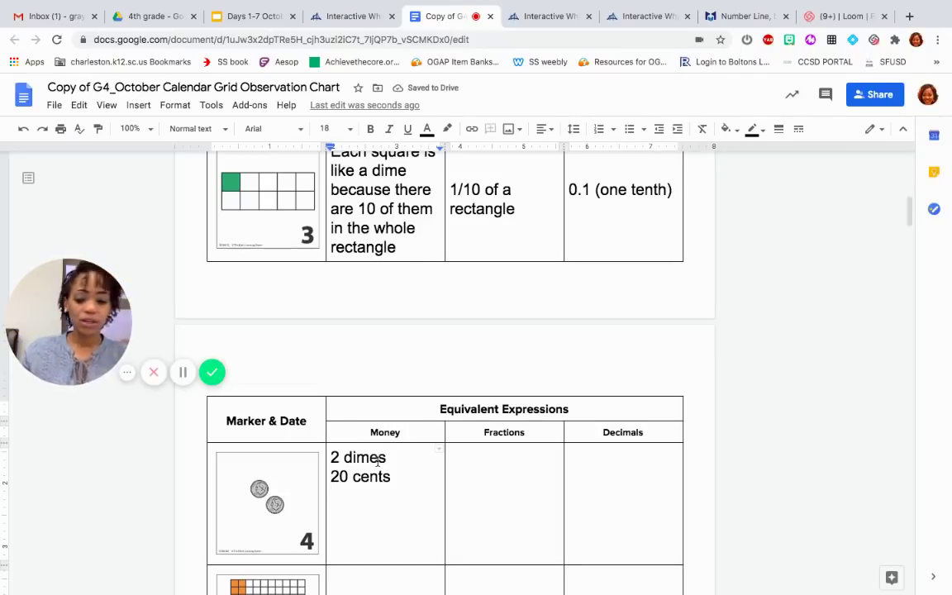
{"action": "type", "text": "4 nickles"}
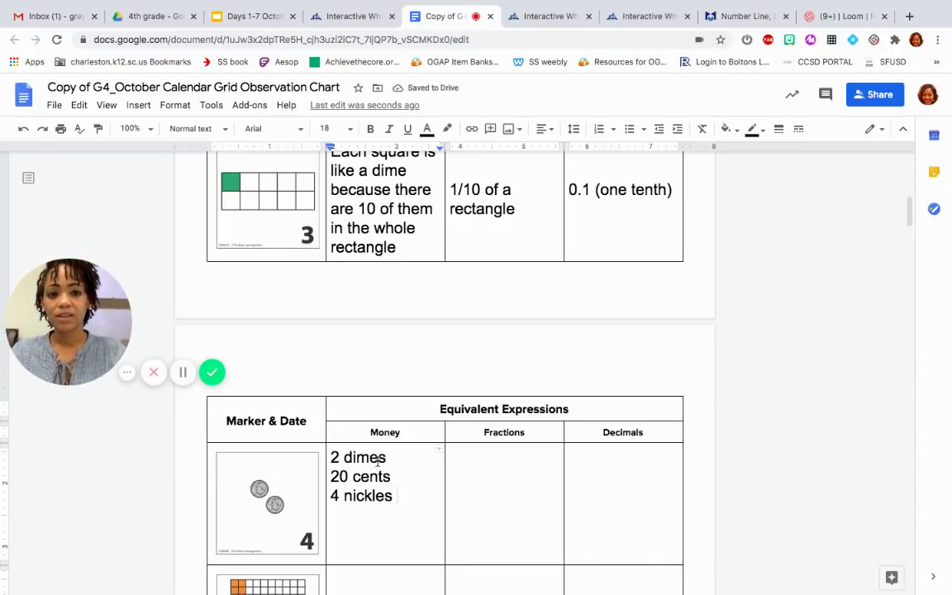
{"action": "key", "text": "Return"}
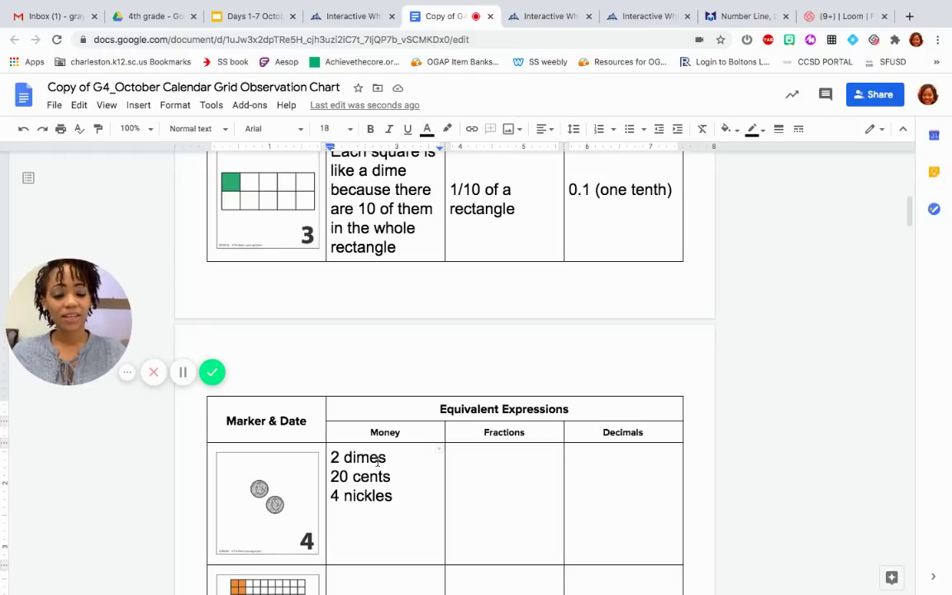
{"action": "type", "text": "dime"}
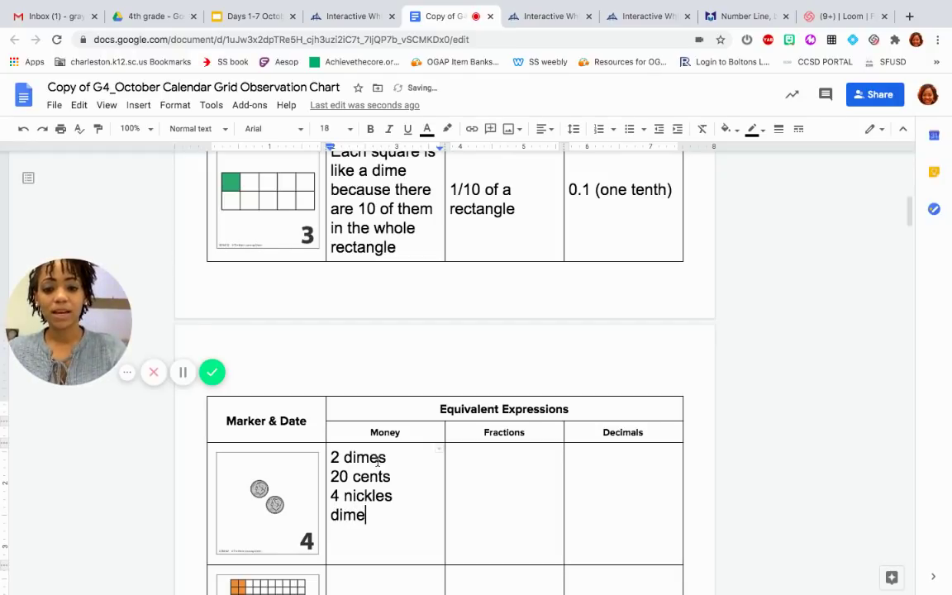
{"action": "type", "text": " and 2 nickles"}
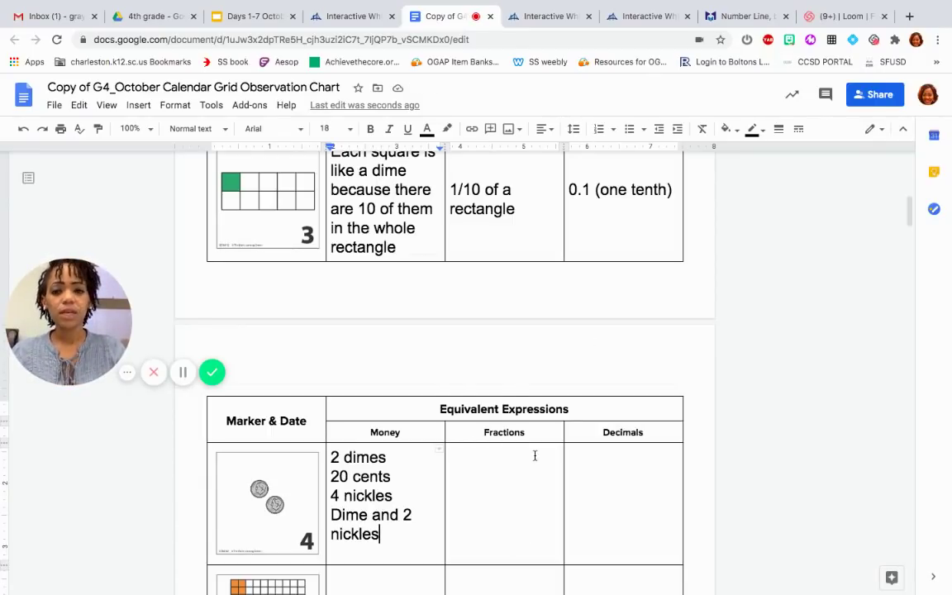
Step: Type '2/10 of a dollar' in the day 4 Fractions cell, correcting the misspelled 'dollar'
{"action": "scroll", "coordinate": [533, 455], "scroll_direction": "up", "scroll_amount": 3}
{"action": "scroll", "coordinate": [535, 455], "scroll_direction": "up", "scroll_amount": 3}
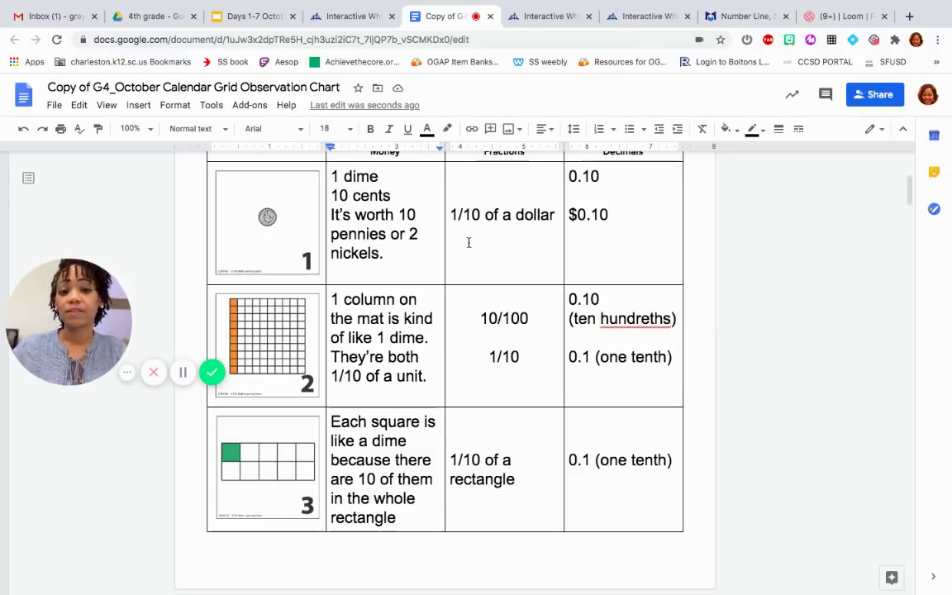
{"action": "scroll", "coordinate": [468, 242], "scroll_direction": "down", "scroll_amount": 1}
{"action": "scroll", "coordinate": [469, 242], "scroll_direction": "down", "scroll_amount": 5}
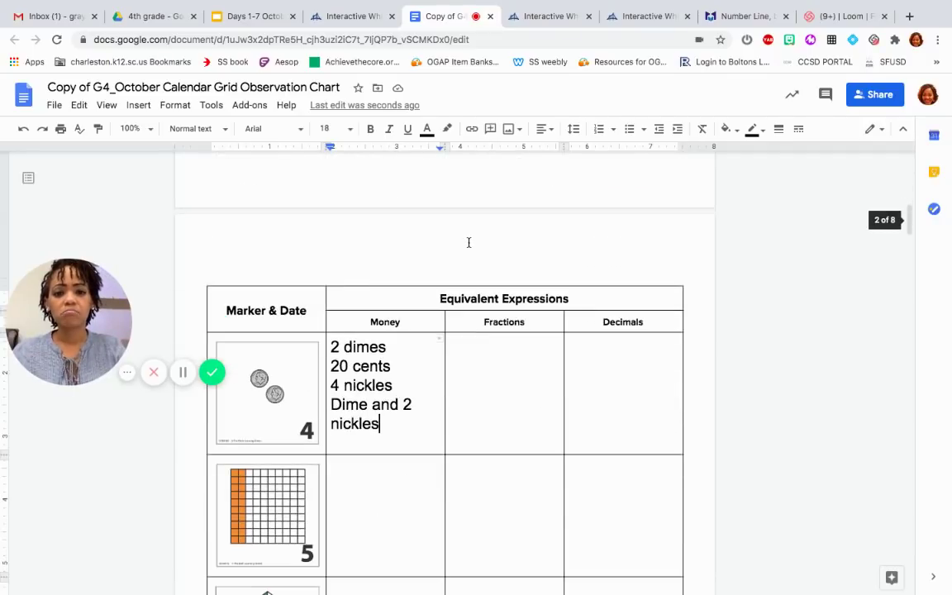
{"action": "left_click", "coordinate": [463, 358]}
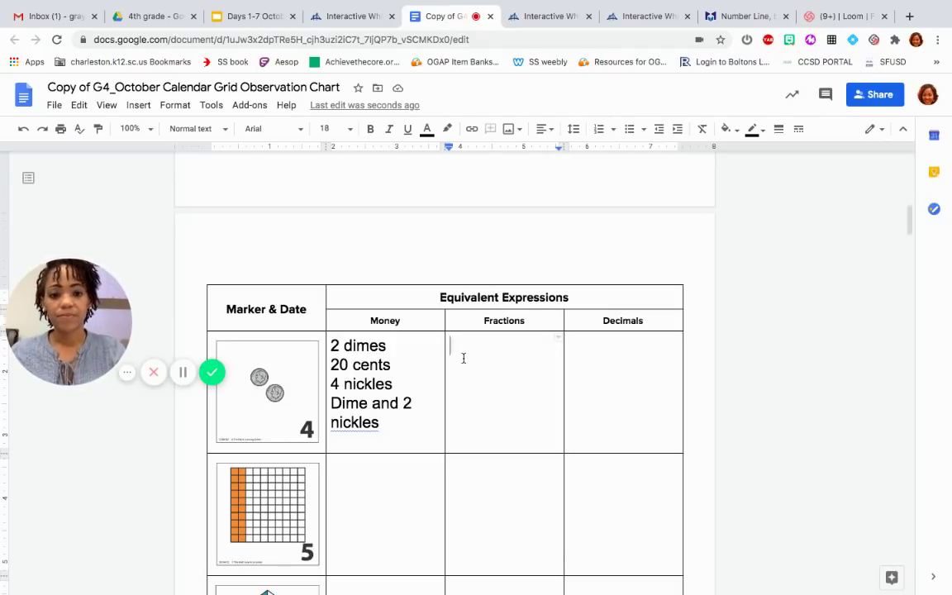
{"action": "left_click", "coordinate": [183, 375]}
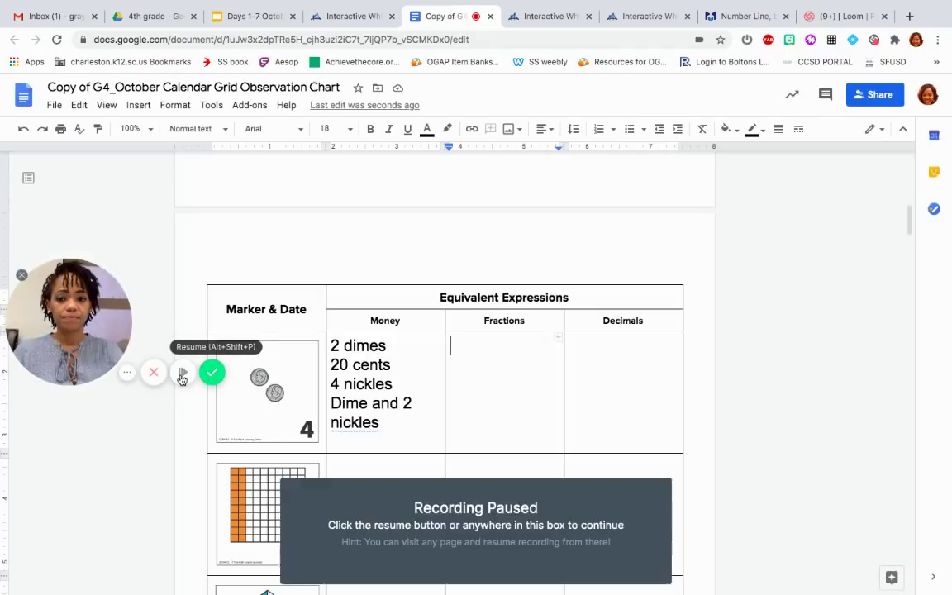
{"action": "left_click", "coordinate": [183, 375]}
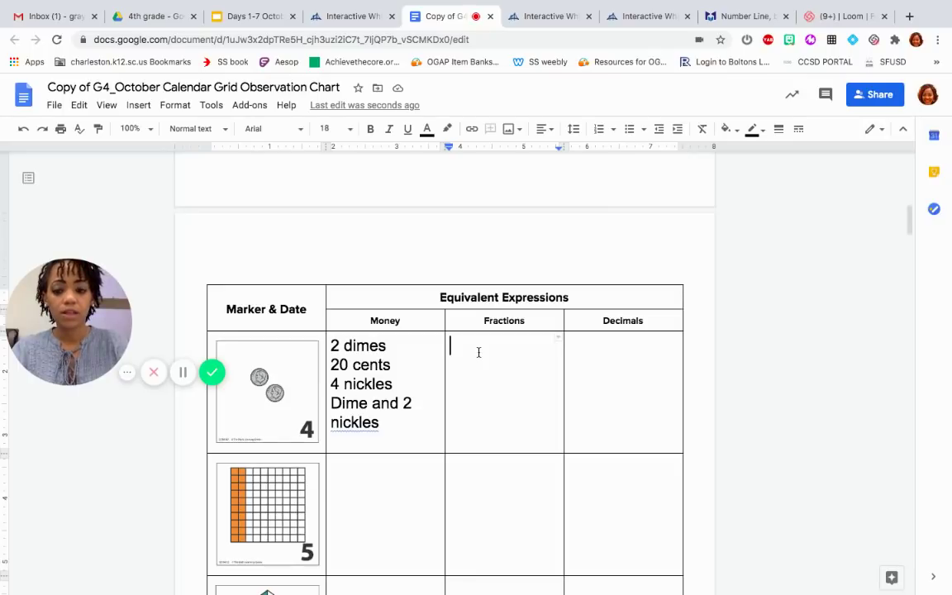
{"action": "type", "text": "2/10 "}
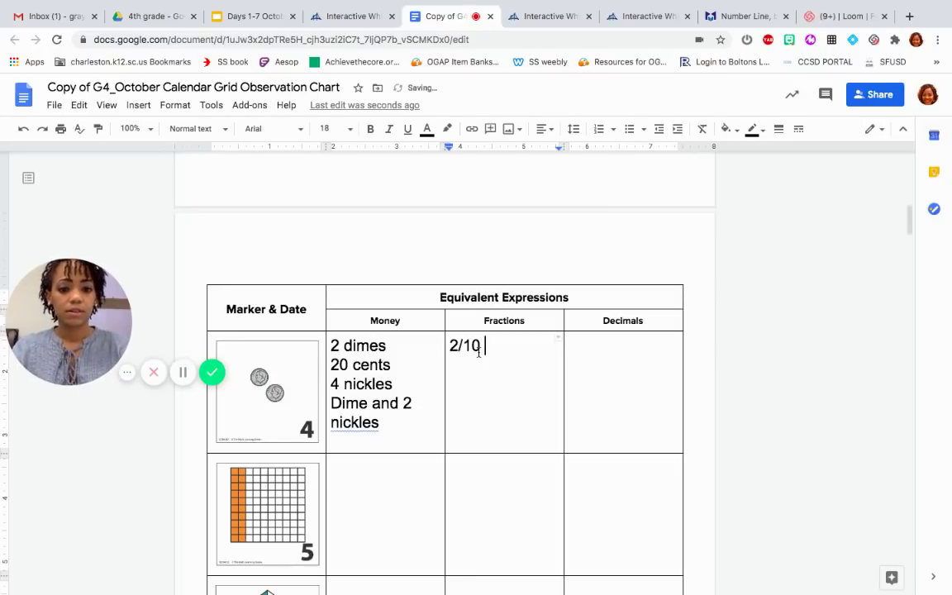
{"action": "type", "text": "of a doallr"}
{"action": "key", "text": "BackSpace"}
{"action": "key", "text": "BackSpace"}
{"action": "key", "text": "BackSpace"}
{"action": "key", "text": "BackSpace"}
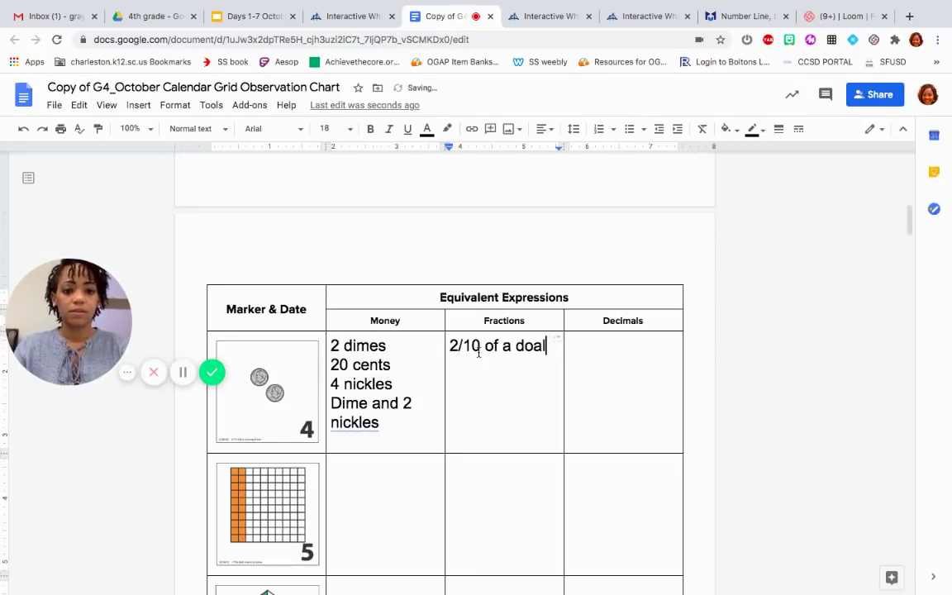
{"action": "type", "text": "llar"}
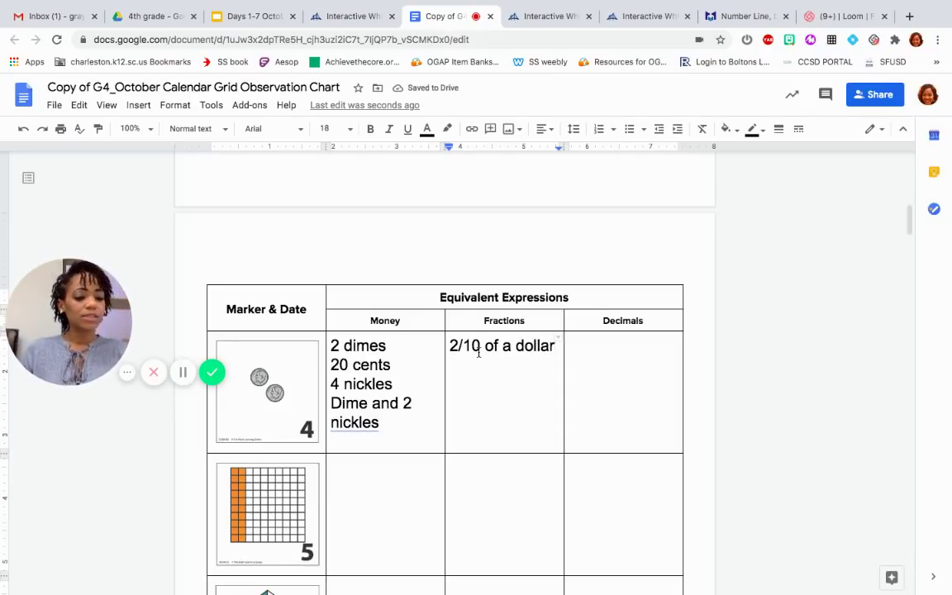
{"action": "key", "text": "Return"}
{"action": "key", "text": "Return"}
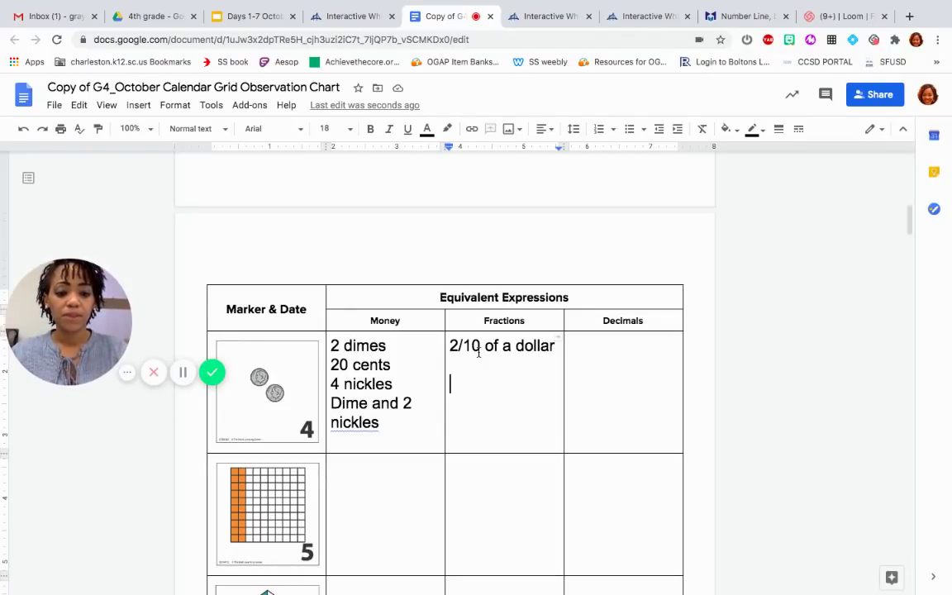
Step: Add '20/100' and '1/5 or 4/20' on separate lines in the day 4 Fractions cell
{"action": "type", "text": "20/100"}
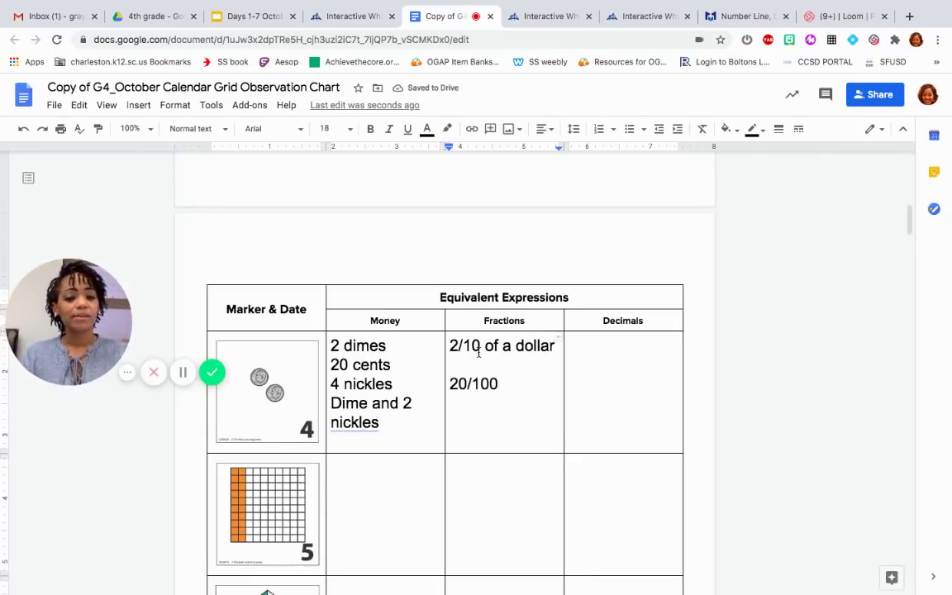
{"action": "key", "text": "Return"}
{"action": "key", "text": "Return"}
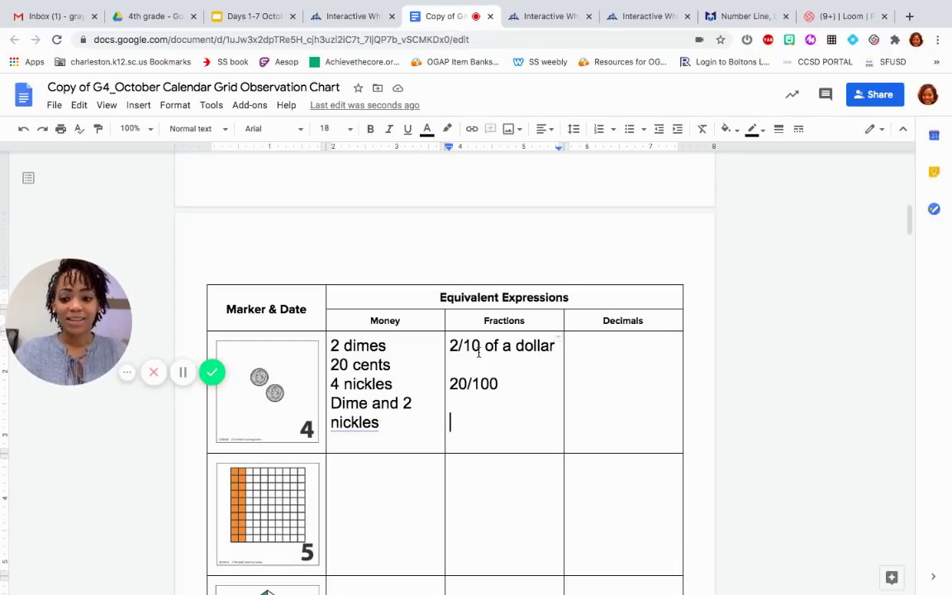
{"action": "type", "text": "1/5"}
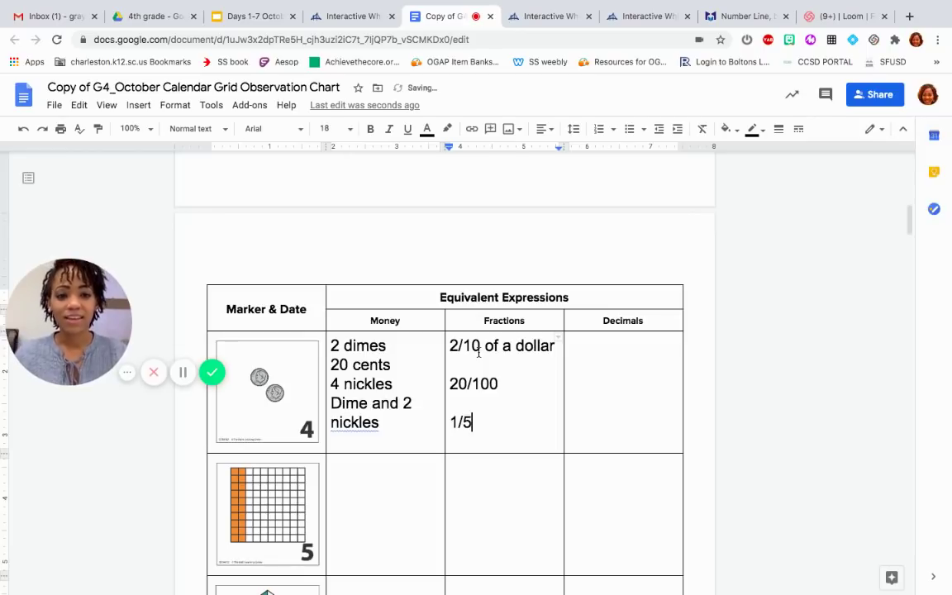
{"action": "type", "text": " or"}
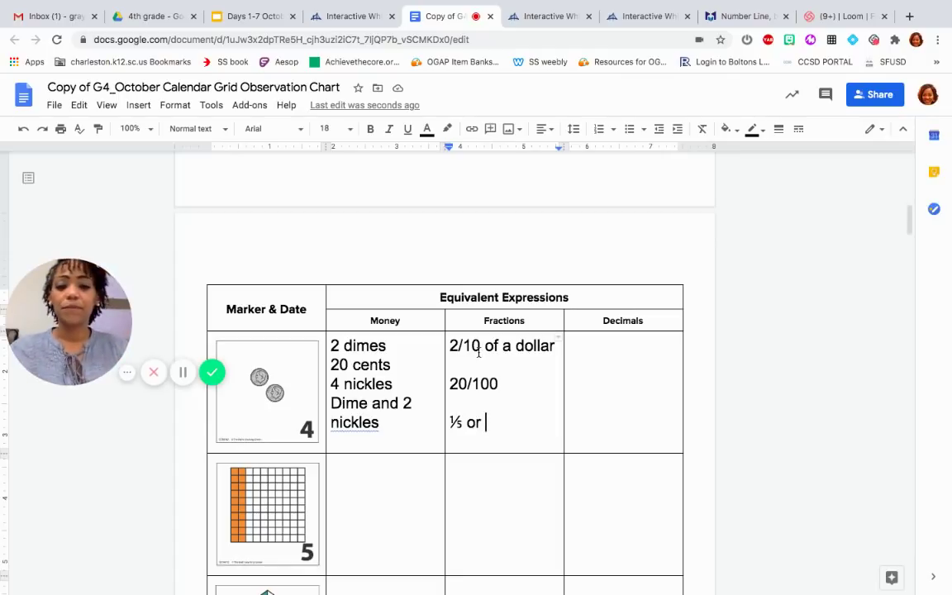
{"action": "type", "text": "4/20"}
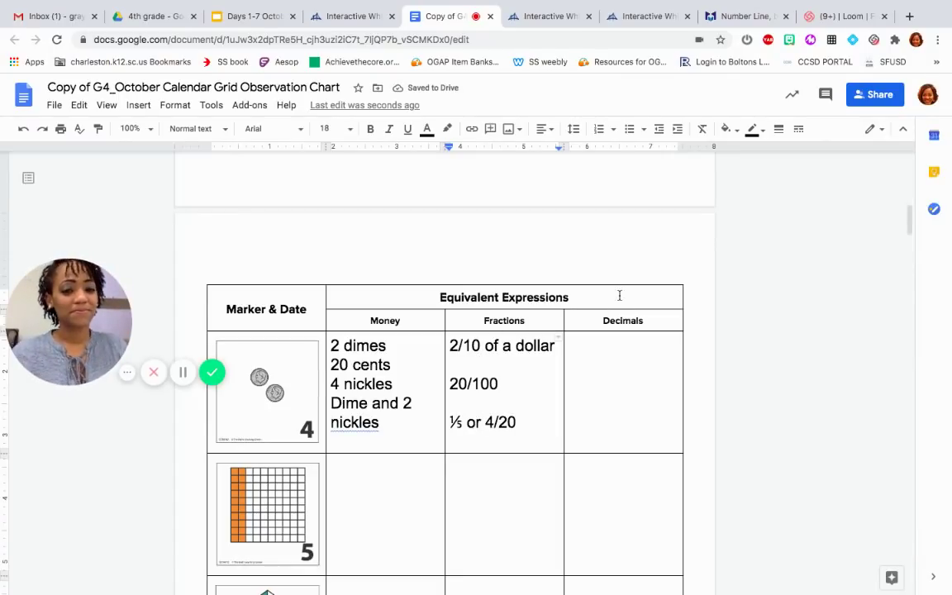
Step: Enter 0.20 and 0.2 on separate lines in the day 4 Decimals cell
{"action": "left_click", "coordinate": [582, 347]}
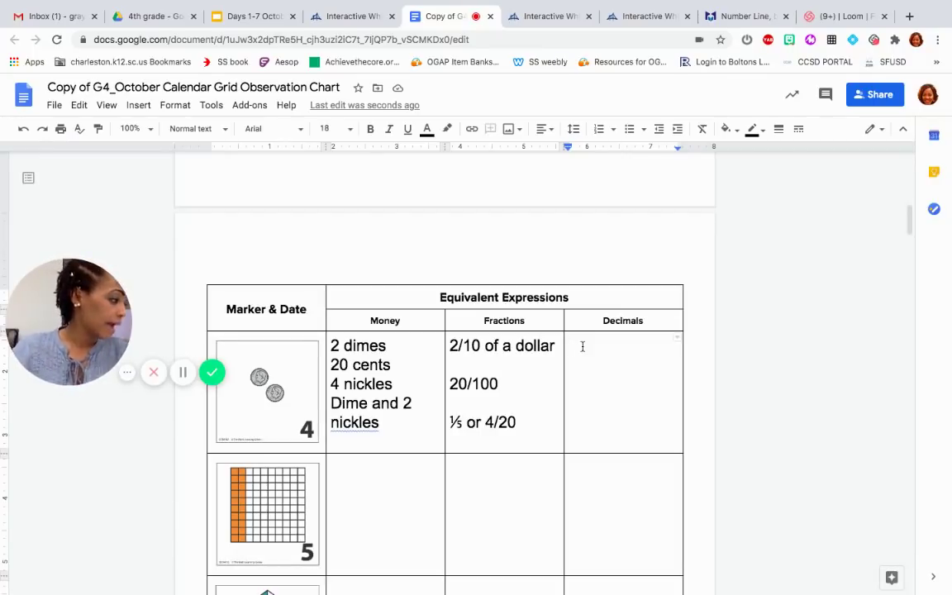
{"action": "type", "text": "0.20"}
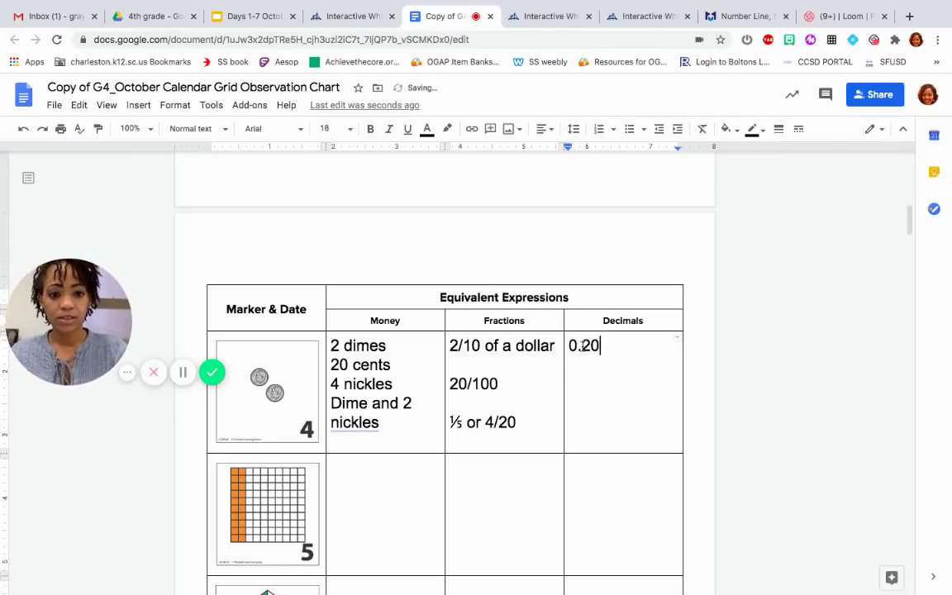
{"action": "key", "text": "Return"}
{"action": "key", "text": "Return"}
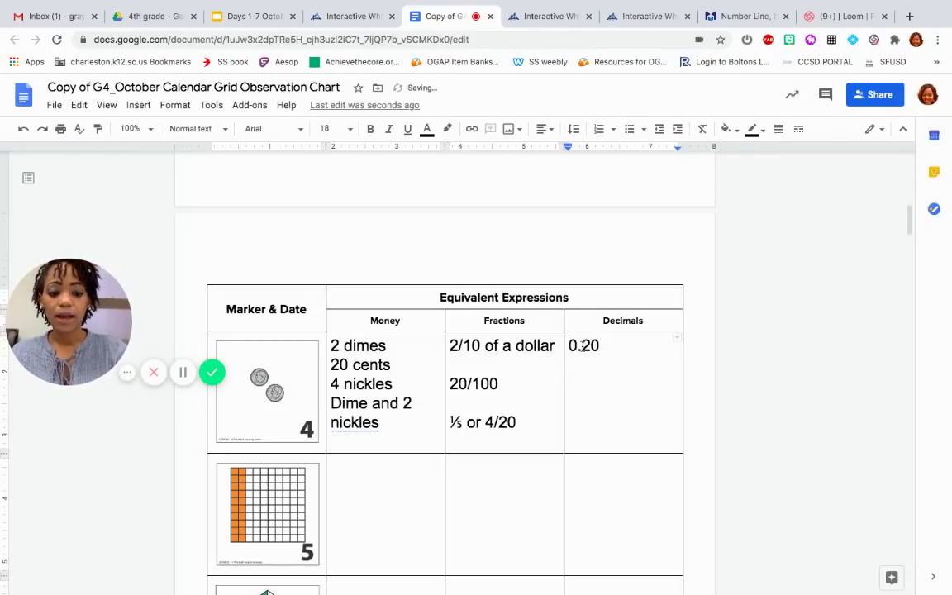
{"action": "type", "text": "0.2"}
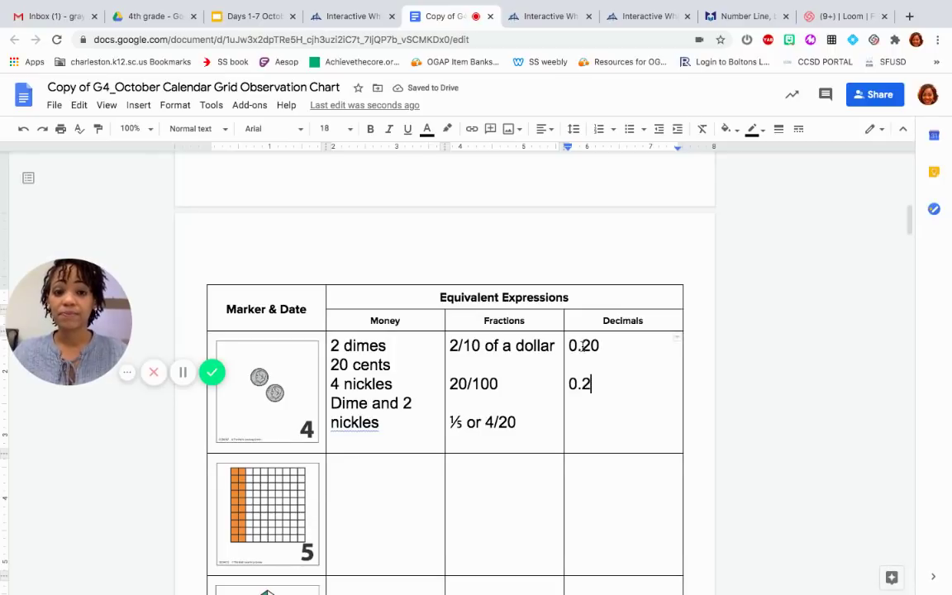
Step: Flip the day 5 calendar card to show its grid picture, then go back to the chart
{"action": "left_click", "coordinate": [350, 18]}
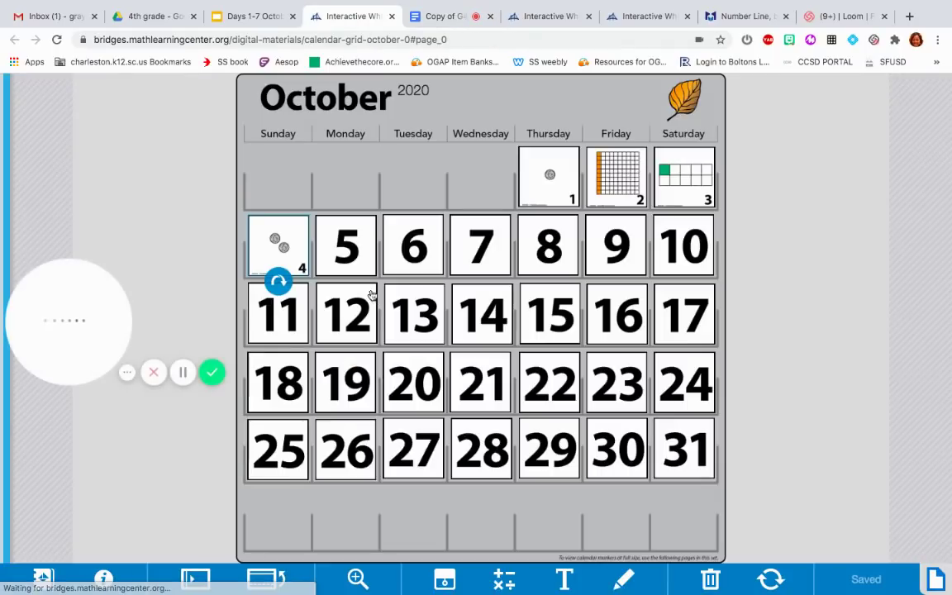
{"action": "left_click", "coordinate": [348, 273]}
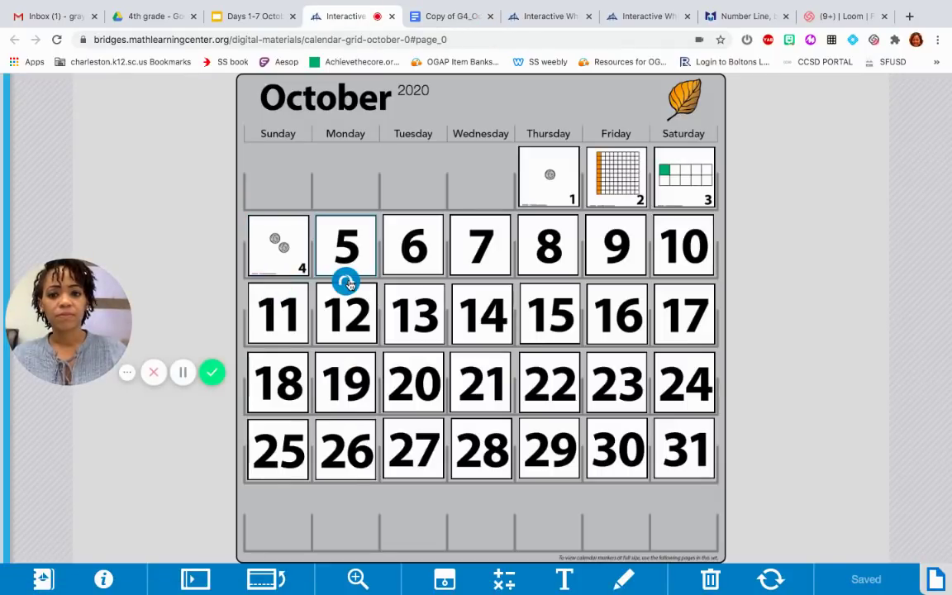
{"action": "left_click", "coordinate": [347, 282]}
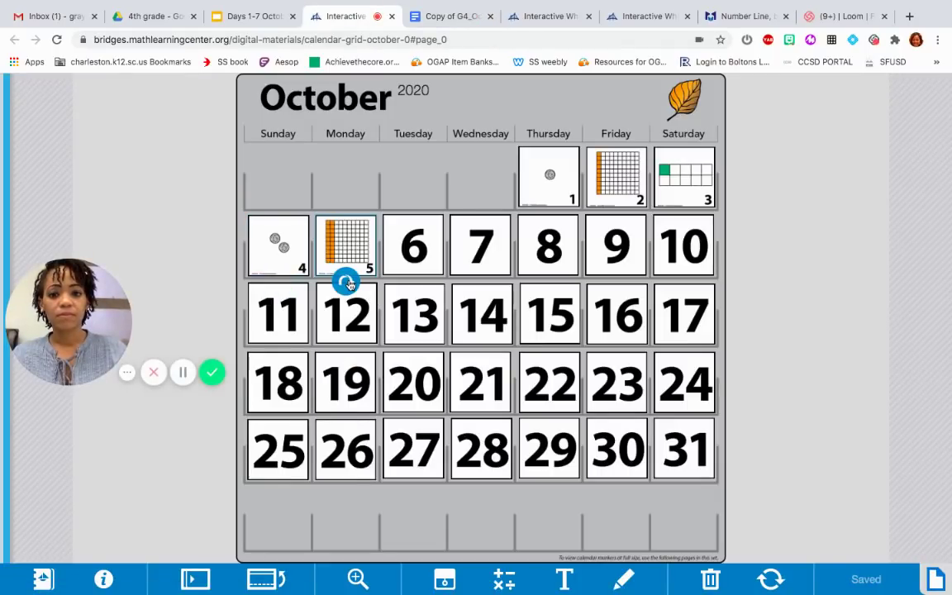
{"action": "left_click", "coordinate": [443, 17]}
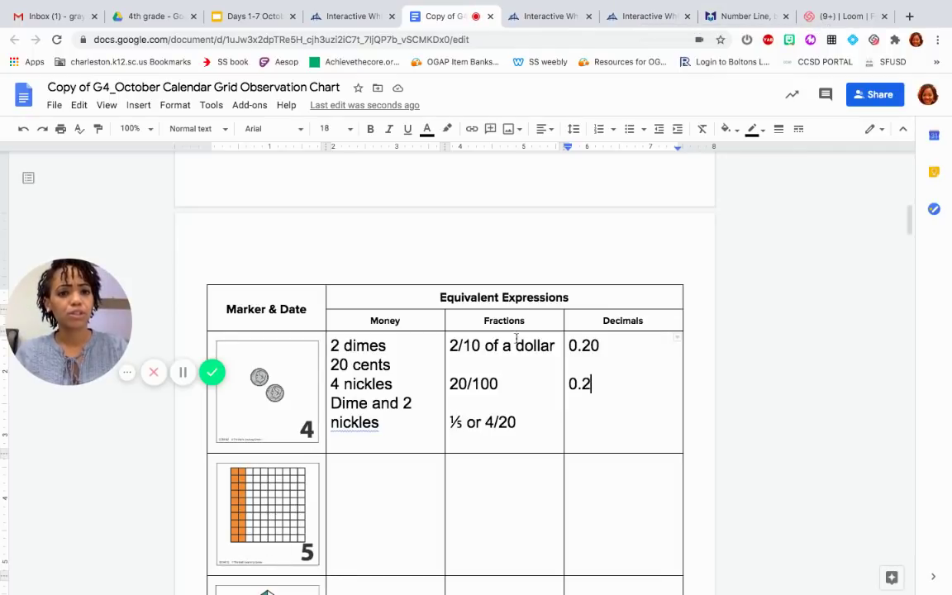
Step: Shade the first two columns of the top-left Base Ten Mat red with the pen
{"action": "left_click", "coordinate": [656, 17]}
{"action": "left_click", "coordinate": [552, 17]}
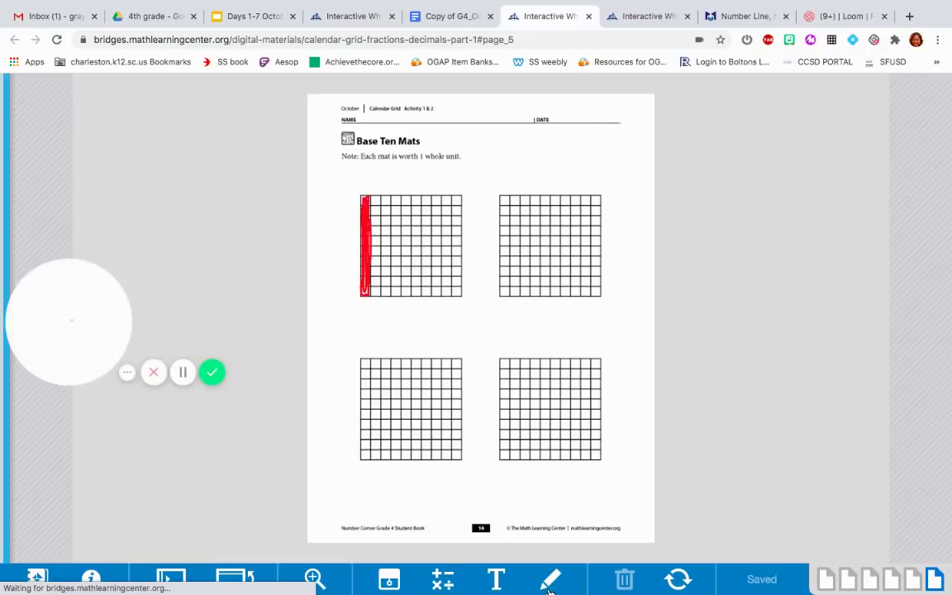
{"action": "left_click", "coordinate": [549, 581]}
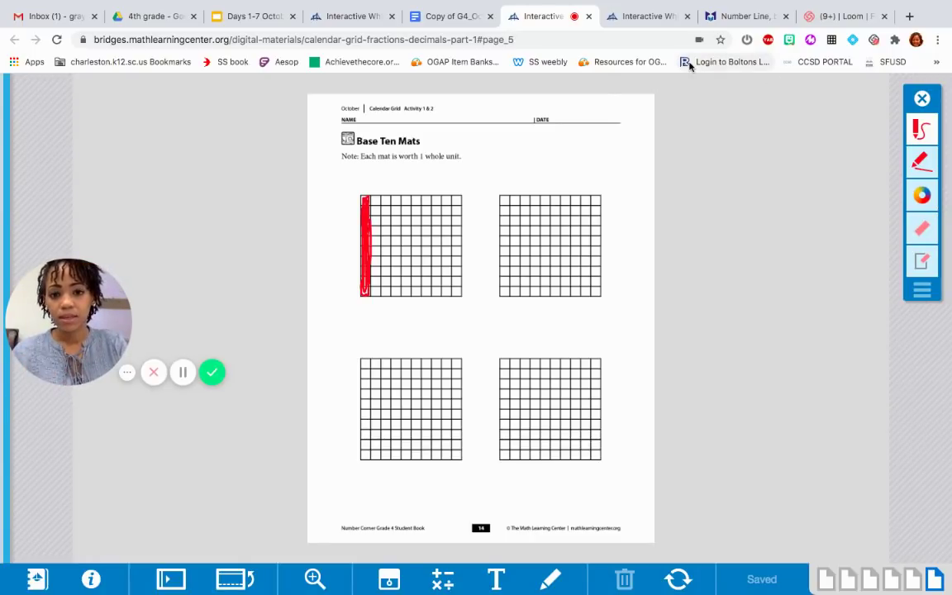
{"action": "mouse_move", "coordinate": [379, 228]}
{"action": "left_mouse_down"}
{"action": "mouse_move", "coordinate": [376, 192]}
{"action": "mouse_move", "coordinate": [384, 300]}
{"action": "mouse_move", "coordinate": [386, 218]}
{"action": "mouse_move", "coordinate": [384, 307]}
{"action": "left_mouse_up"}
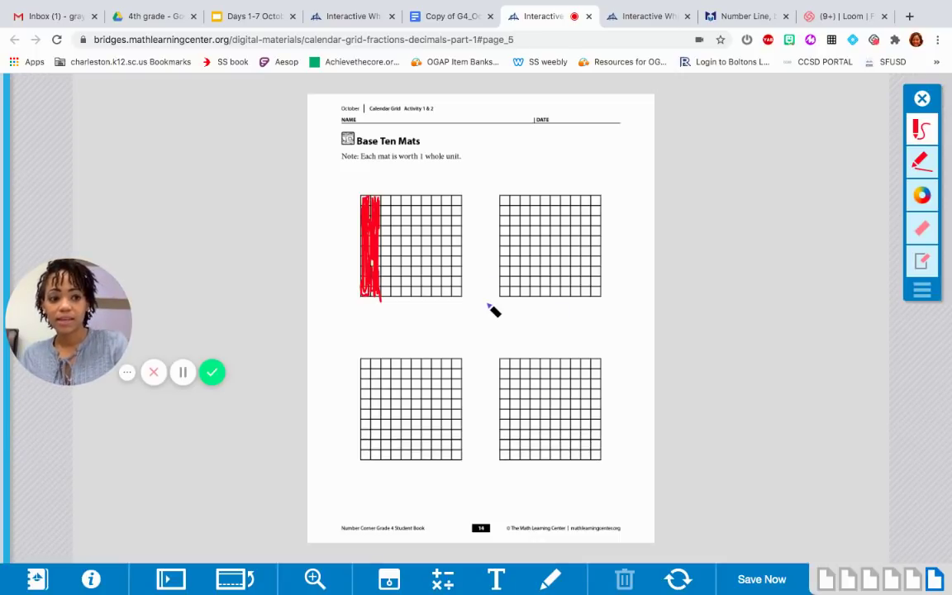
{"action": "left_click", "coordinate": [444, 21]}
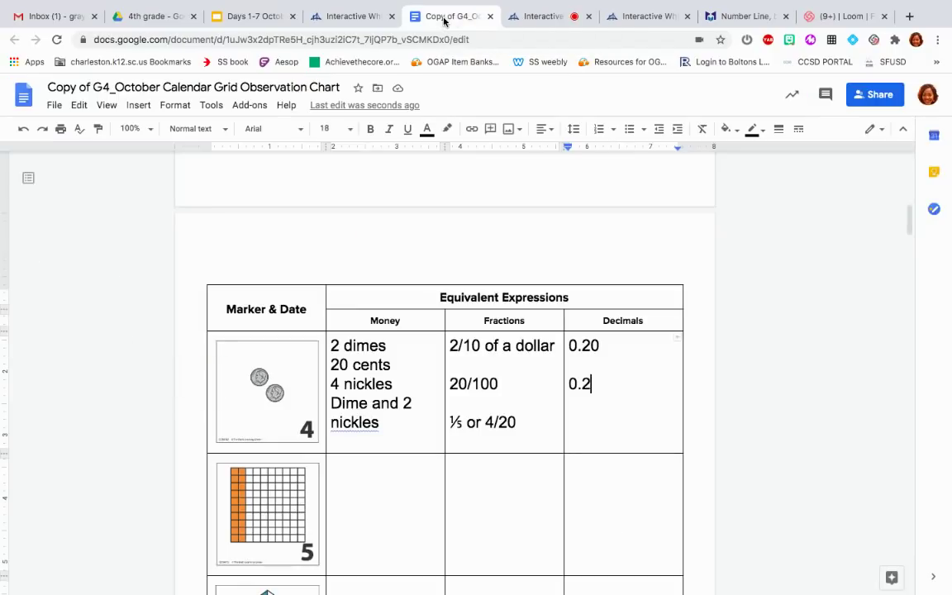
{"action": "left_click", "coordinate": [387, 471]}
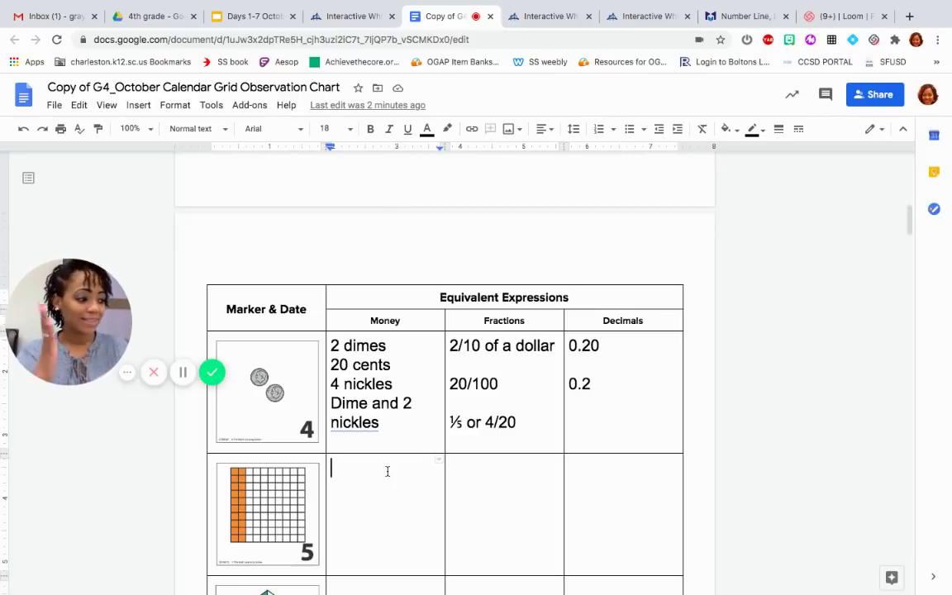
{"action": "left_click", "coordinate": [547, 16]}
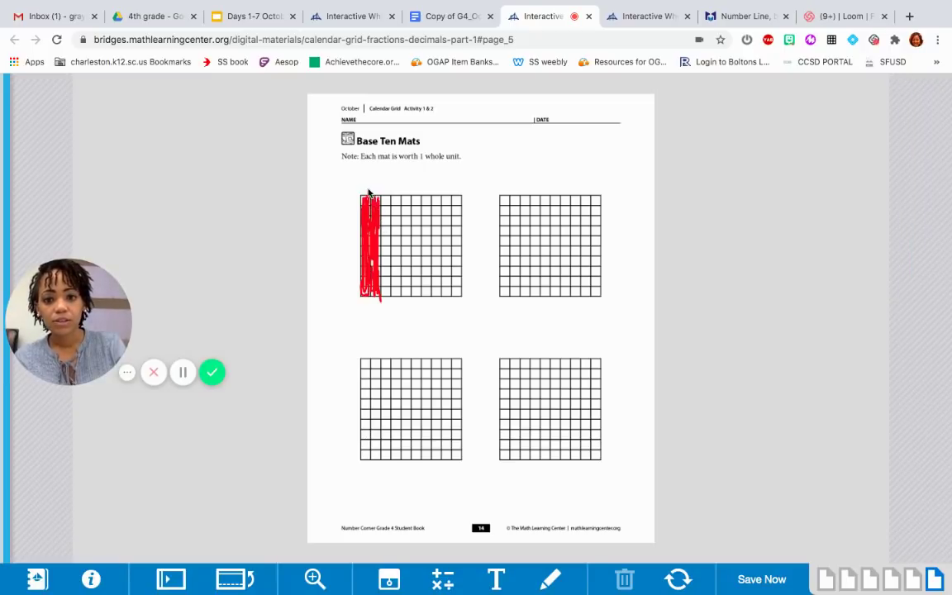
Step: Trace the pen along the first mat's shaded columns, then return to the observation chart
{"action": "left_click_drag", "start_coordinate": [354, 253], "coordinate": [359, 315]}
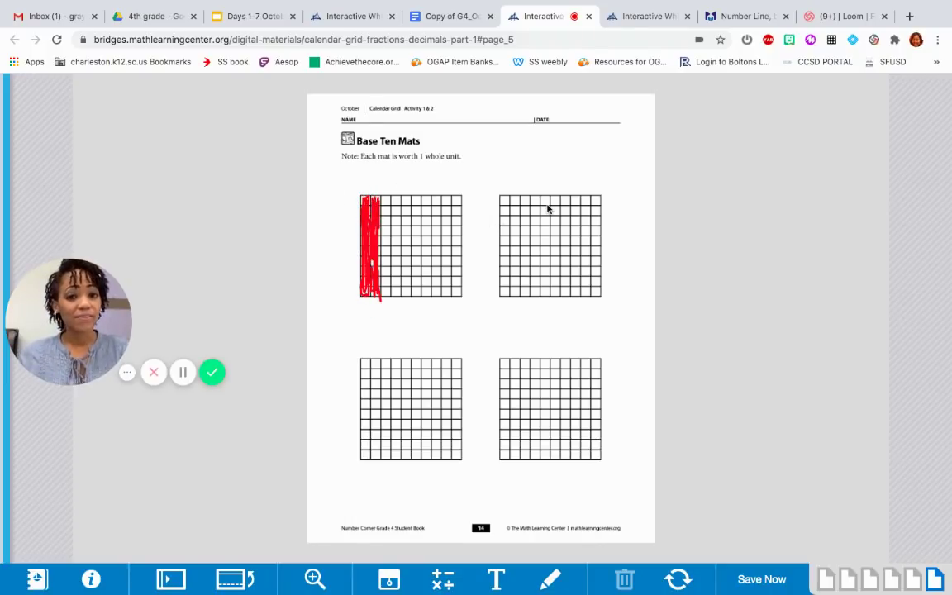
{"action": "left_click", "coordinate": [459, 18]}
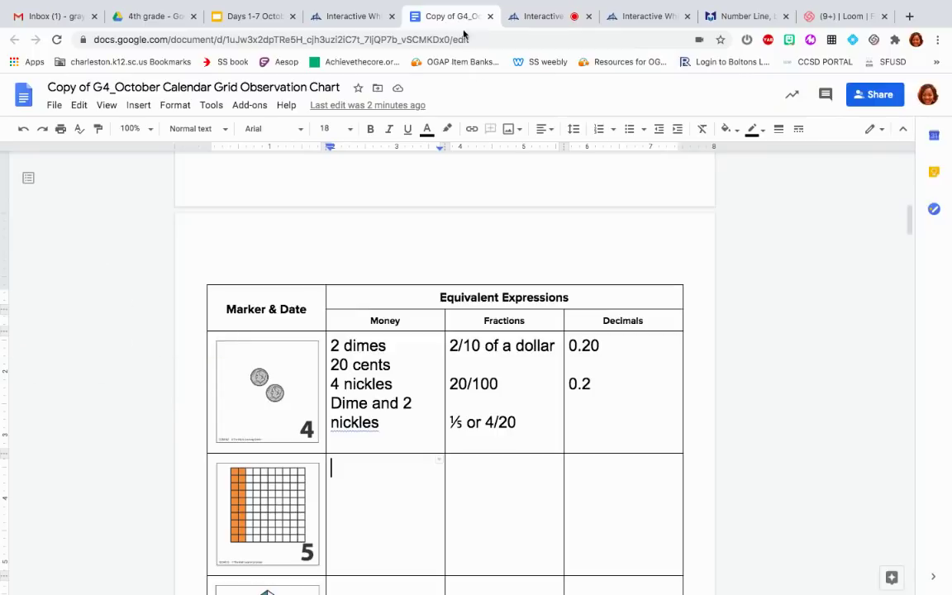
Step: Enter 2/10 in the day 5 Fractions cell, then switch to the Money Pieces workspace
{"action": "left_click", "coordinate": [484, 471]}
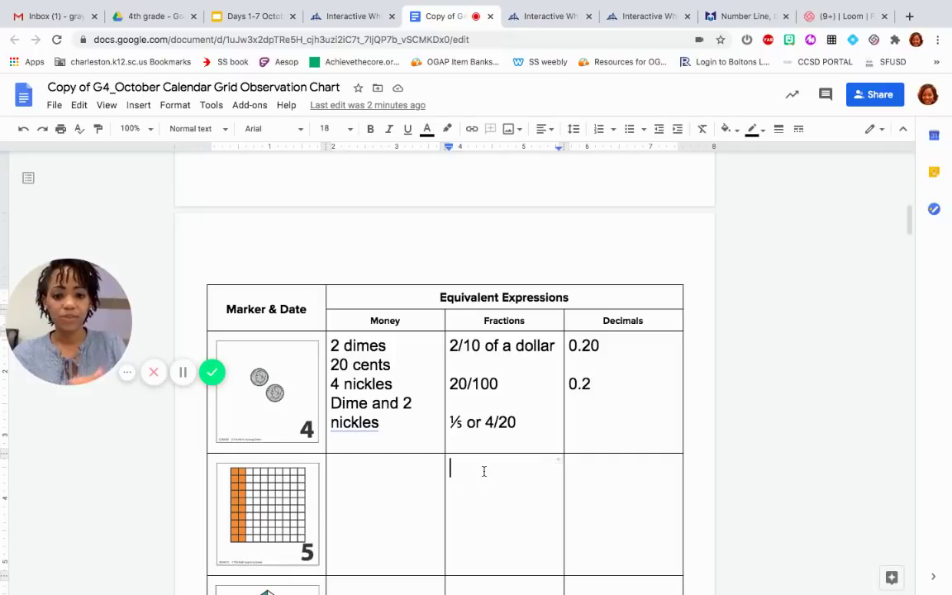
{"action": "type", "text": "2/10"}
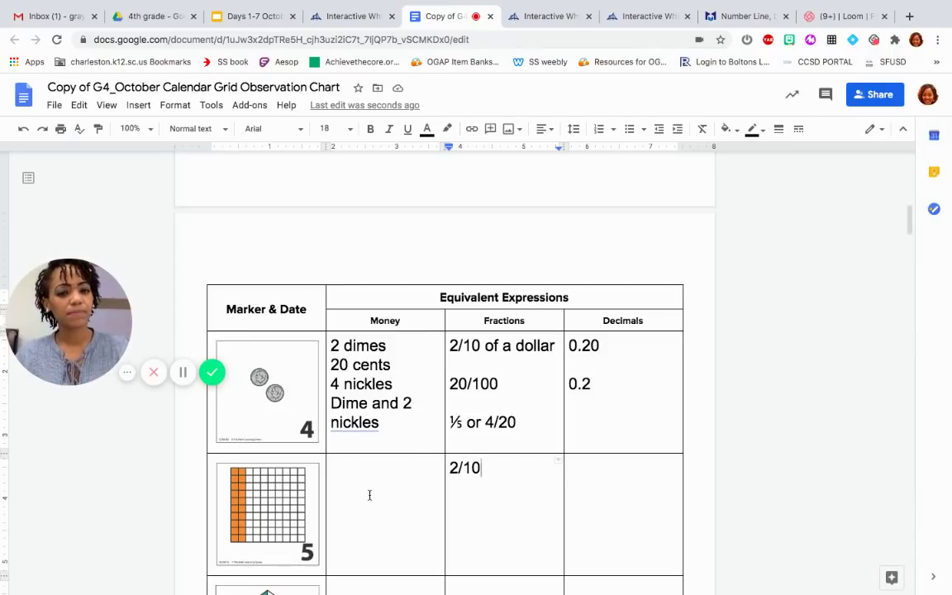
{"action": "left_click", "coordinate": [183, 374]}
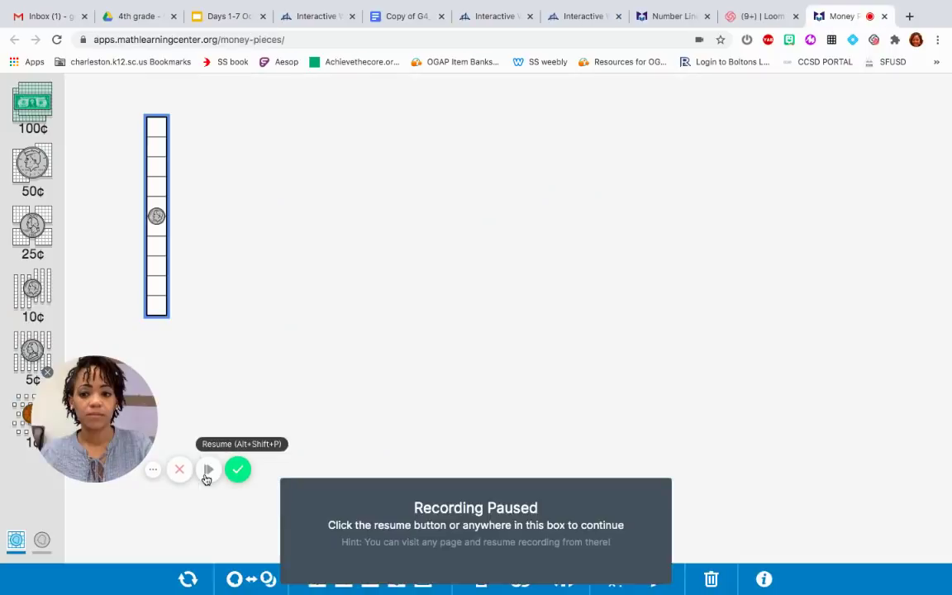
{"action": "left_click", "coordinate": [207, 473]}
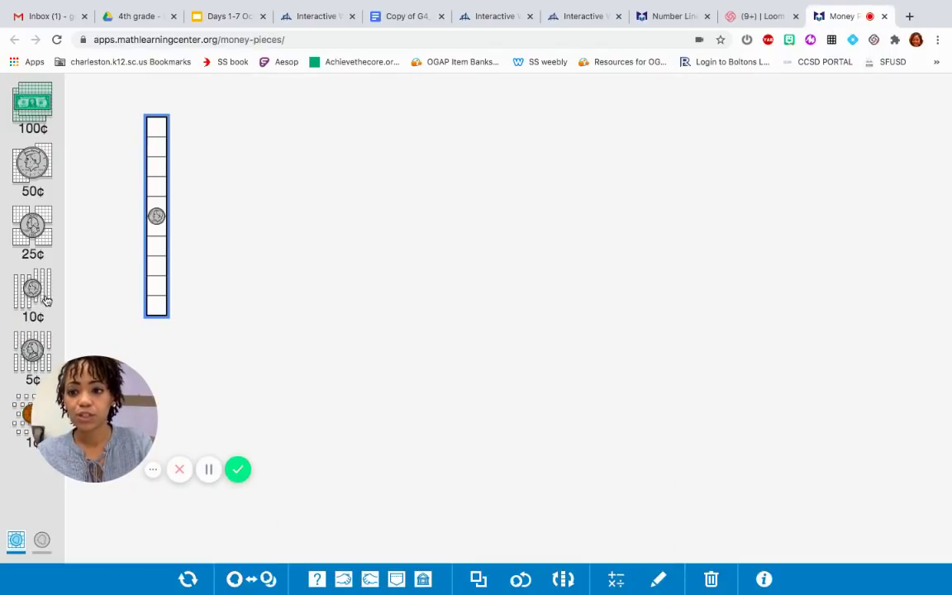
Step: Add a second 10¢ dime strip and join it beside the first one
{"action": "left_click", "coordinate": [50, 297]}
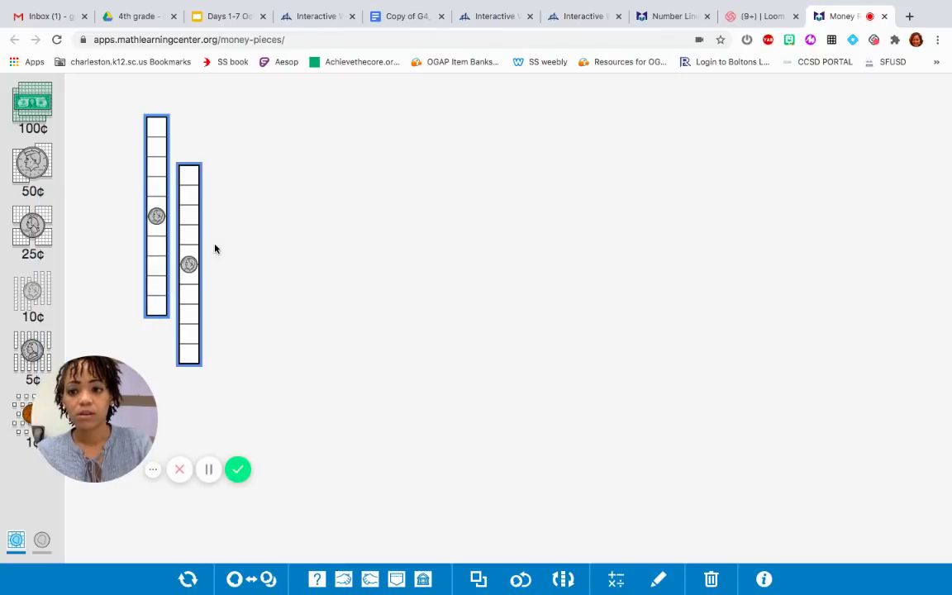
{"action": "left_click_drag", "start_coordinate": [188, 248], "coordinate": [182, 219]}
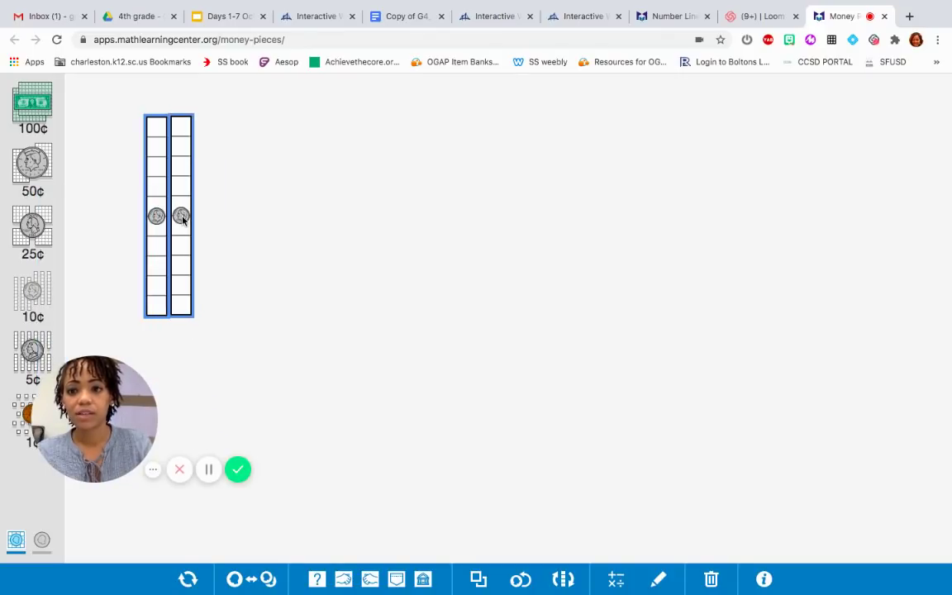
{"action": "left_click", "coordinate": [262, 302]}
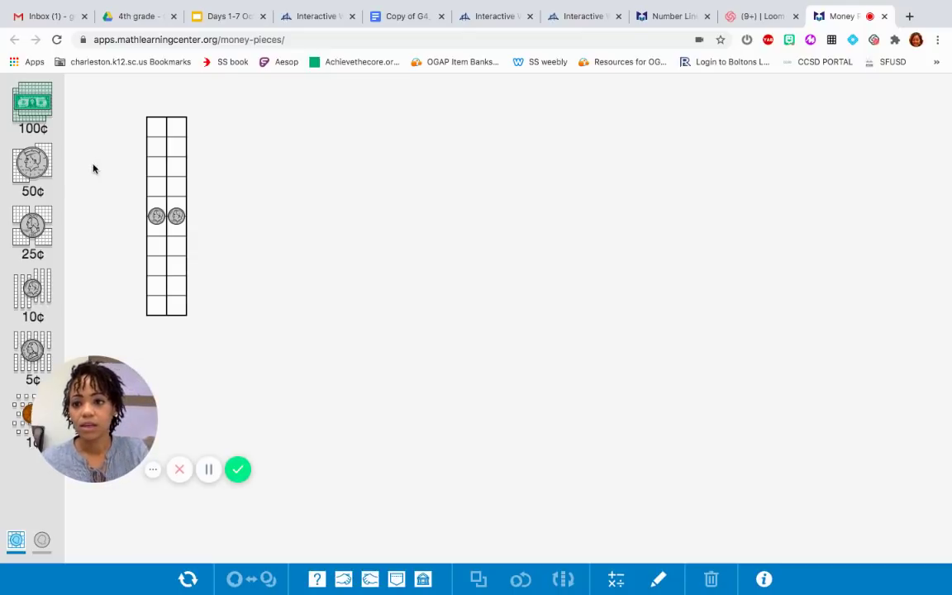
Step: Bring out a 100¢ dollar square and lay both dime strips on its first two columns
{"action": "left_click_drag", "start_coordinate": [41, 99], "coordinate": [413, 255]}
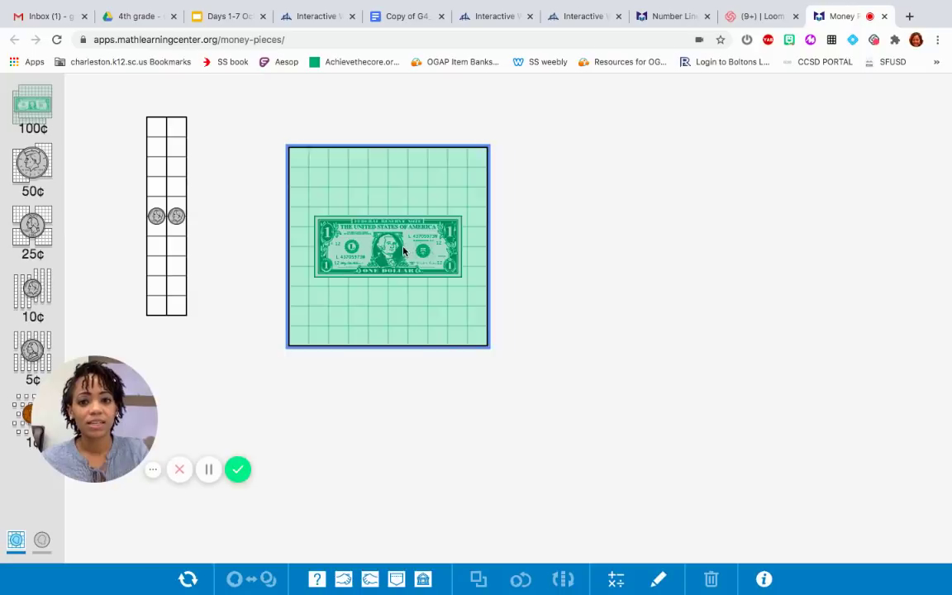
{"action": "left_click_drag", "start_coordinate": [167, 217], "coordinate": [314, 249]}
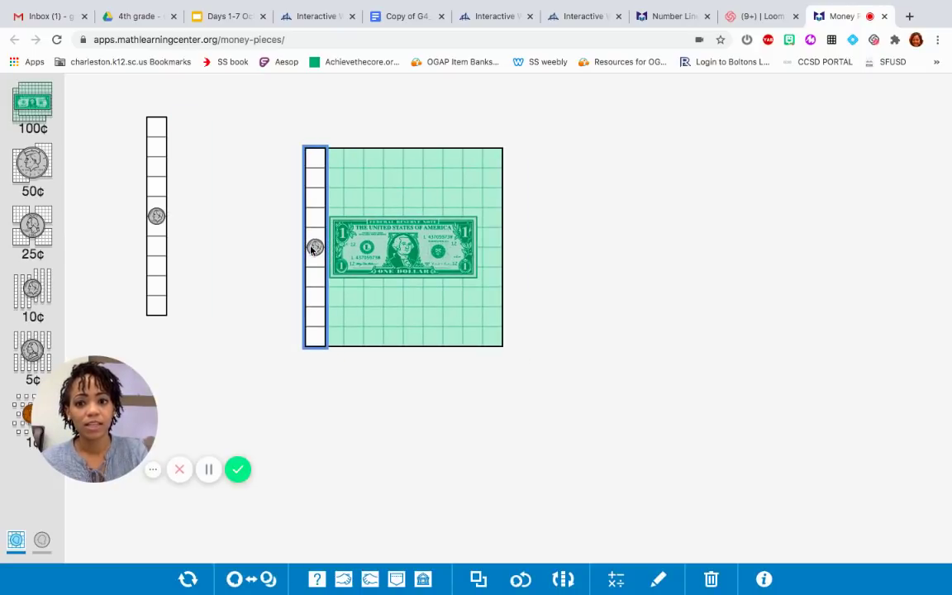
{"action": "left_click", "coordinate": [157, 179]}
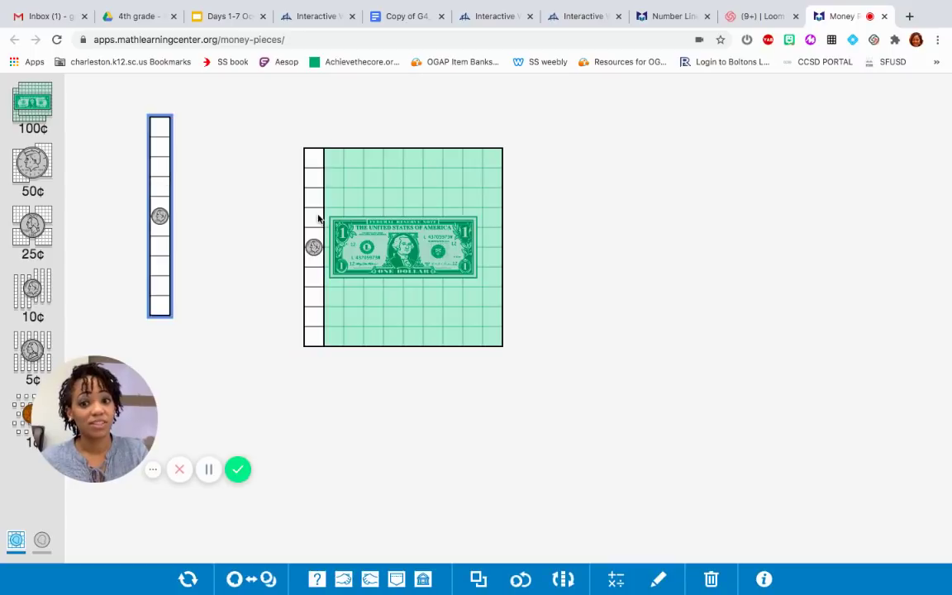
{"action": "mouse_move", "coordinate": [318, 218]}
{"action": "left_mouse_down"}
{"action": "mouse_move", "coordinate": [351, 228]}
{"action": "mouse_move", "coordinate": [332, 208]}
{"action": "left_mouse_up"}
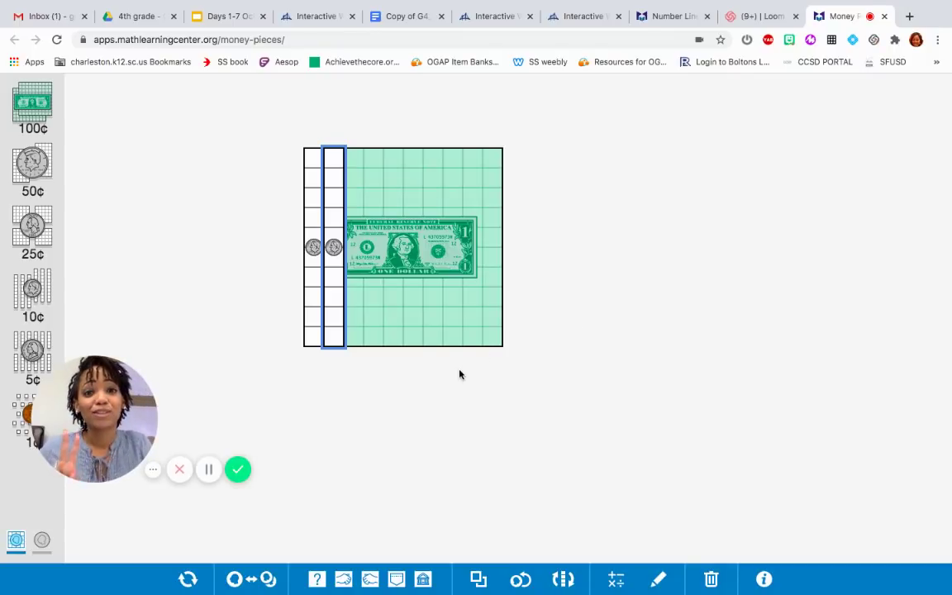
Step: In row 5's Money cell, write 'If the square was a dollar the 2 rows bould be 2 dimes.'
{"action": "left_click", "coordinate": [410, 17]}
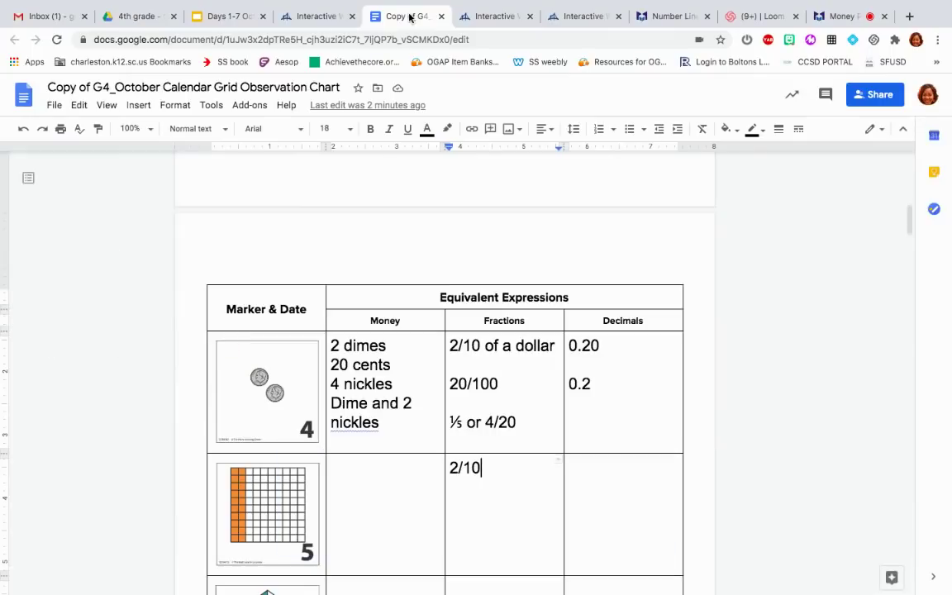
{"action": "left_click", "coordinate": [394, 480]}
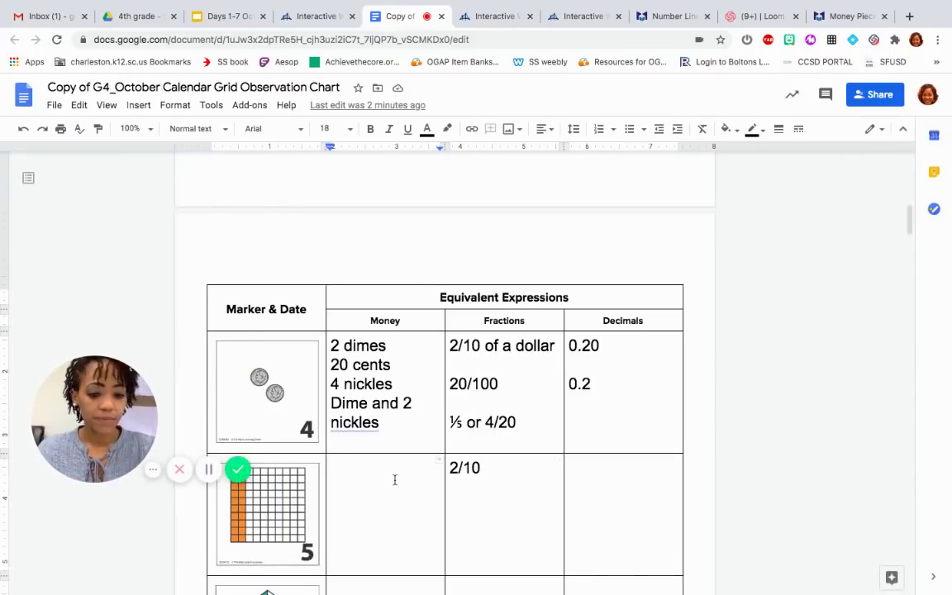
{"action": "type", "text": "If t"}
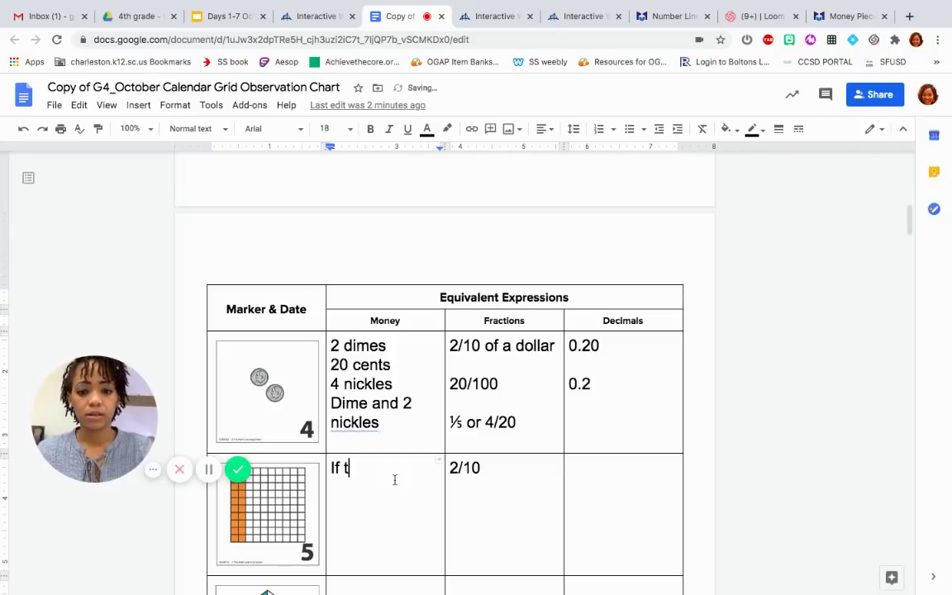
{"action": "type", "text": "he square was a"}
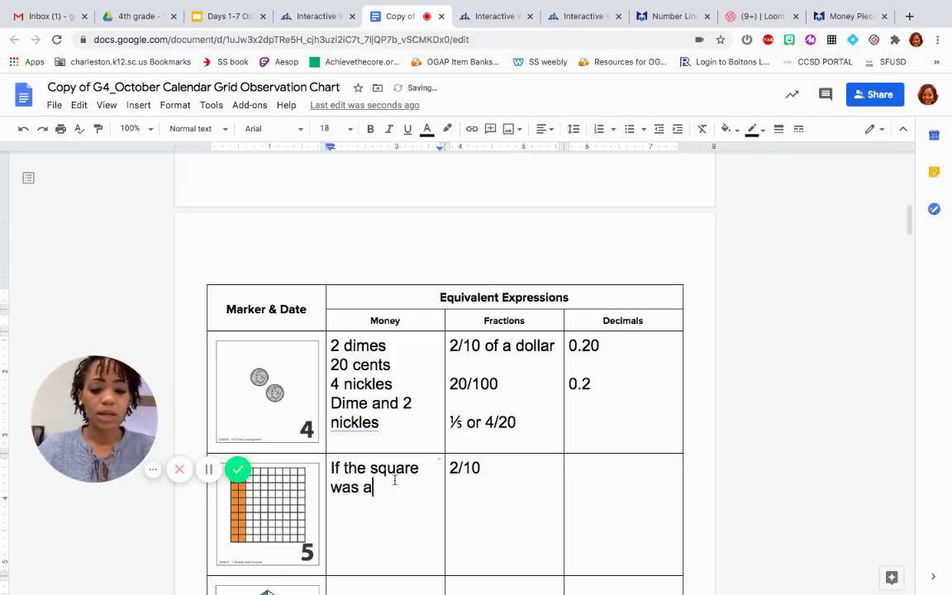
{"action": "type", "text": " dollar th"}
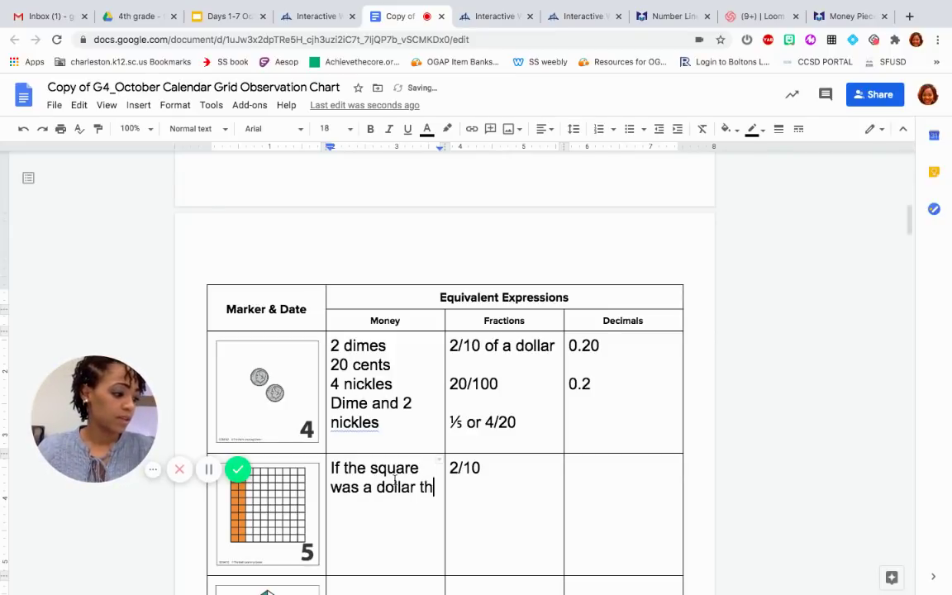
{"action": "type", "text": "e 2 rows bould be 3"}
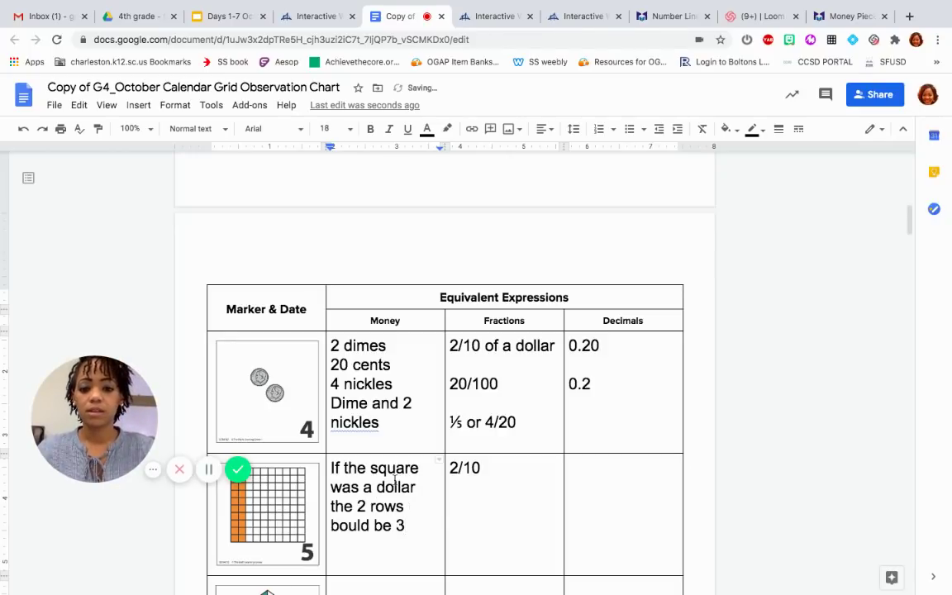
{"action": "key", "text": "BackSpace"}
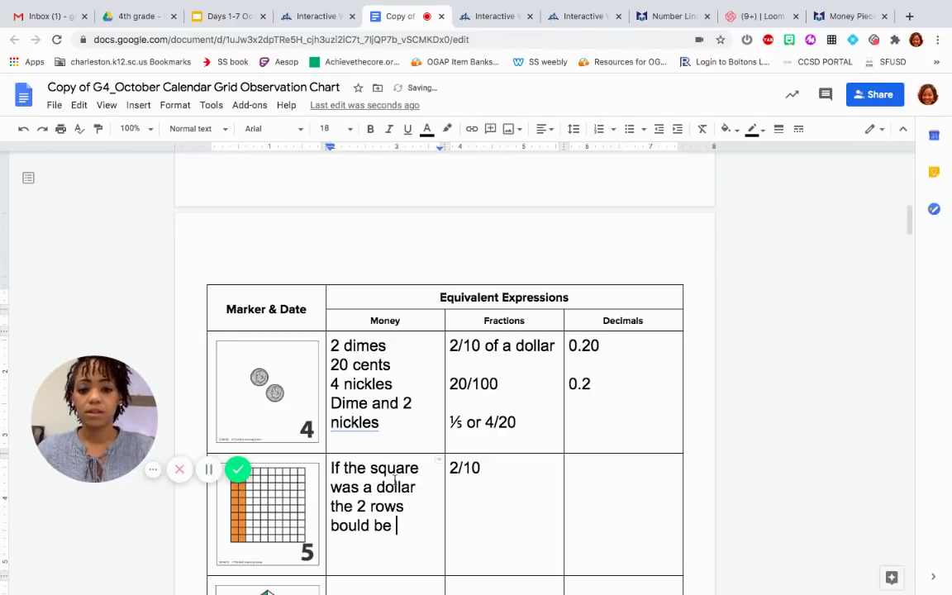
{"action": "type", "text": "2 dimes."}
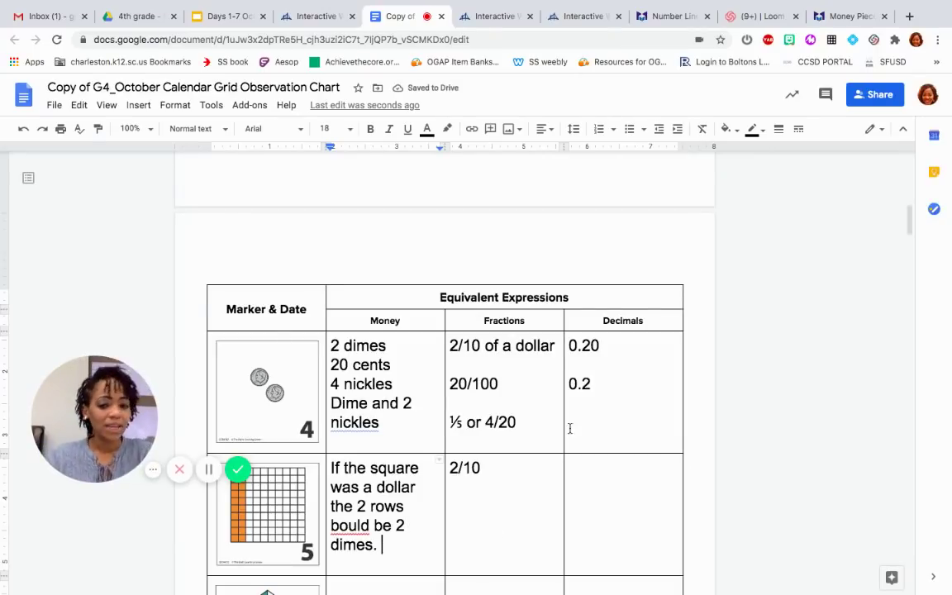
Step: Add 20/100 below 2/10 and enter 0.2 in row 5's Decimals cell, then return to the calendar
{"action": "left_click", "coordinate": [512, 482]}
{"action": "key", "text": "Return"}
{"action": "key", "text": "Return"}
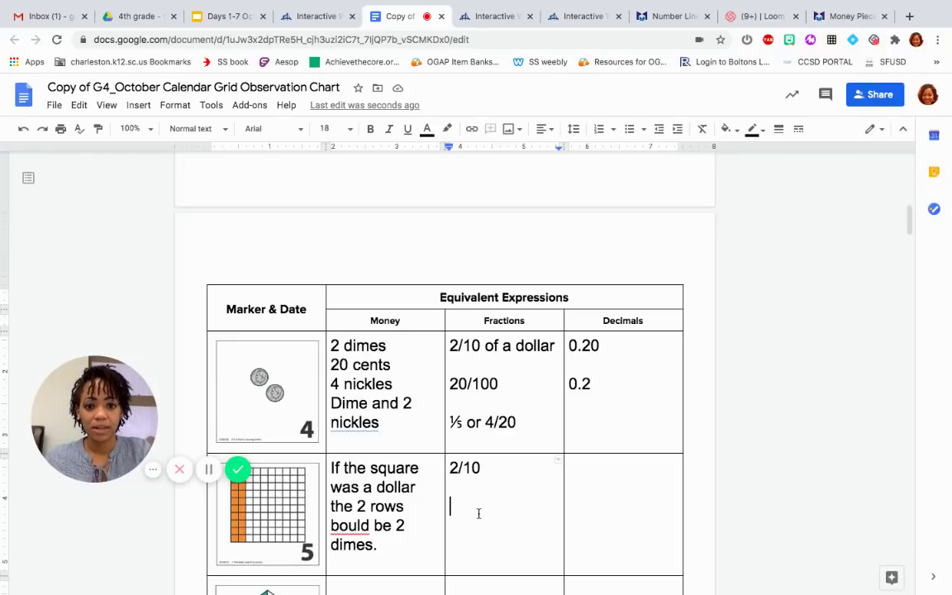
{"action": "type", "text": "20/100"}
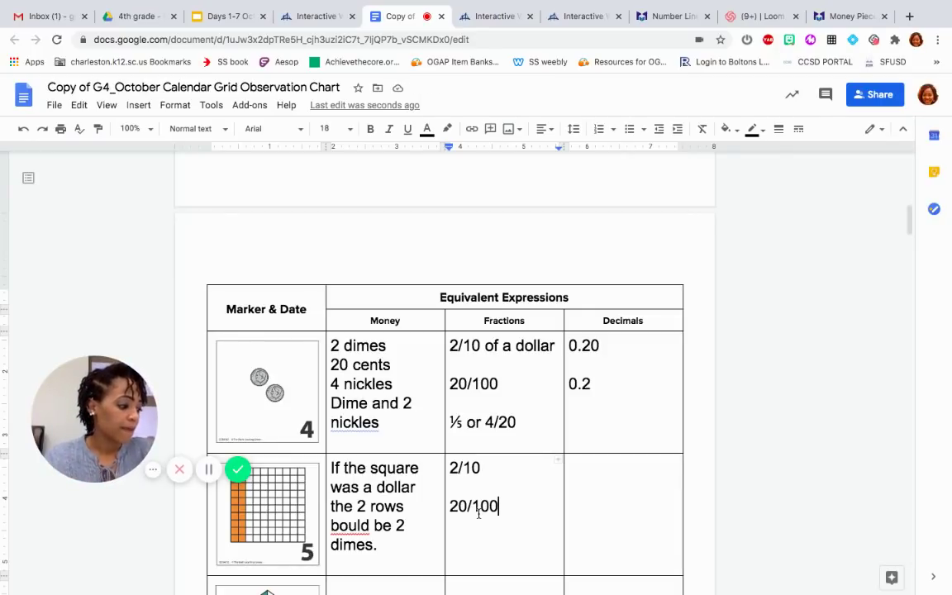
{"action": "left_click", "coordinate": [620, 466]}
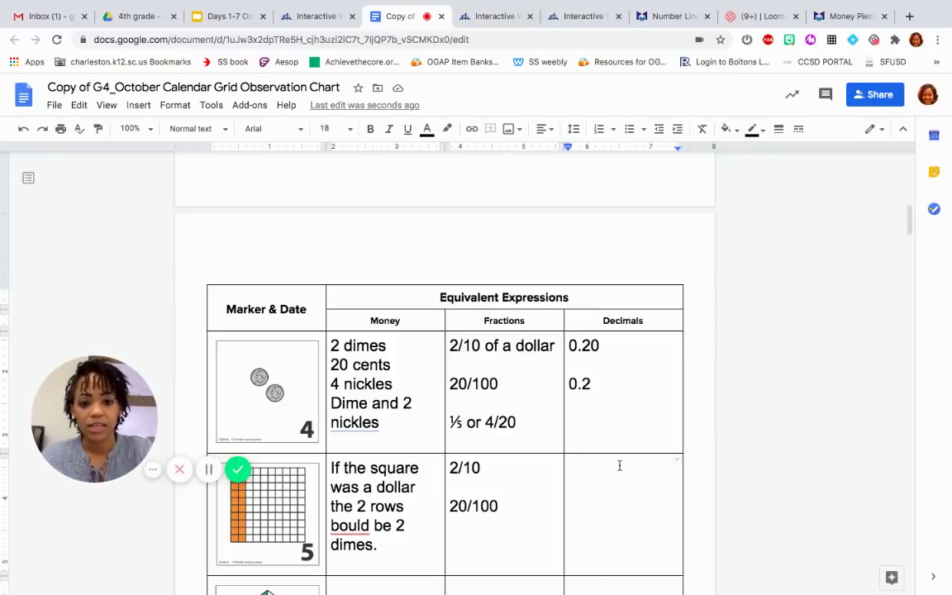
{"action": "type", "text": "0.2"}
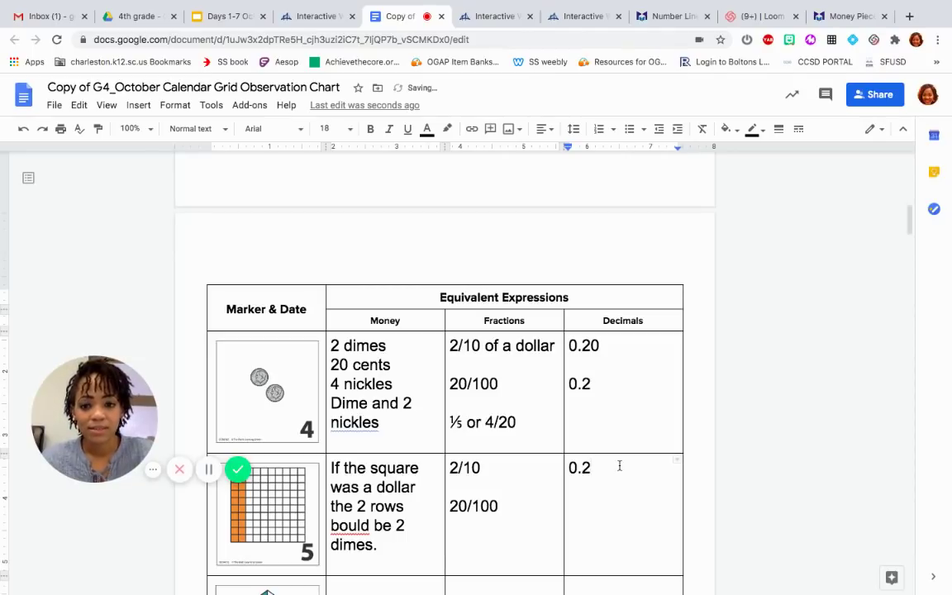
{"action": "left_click", "coordinate": [318, 16]}
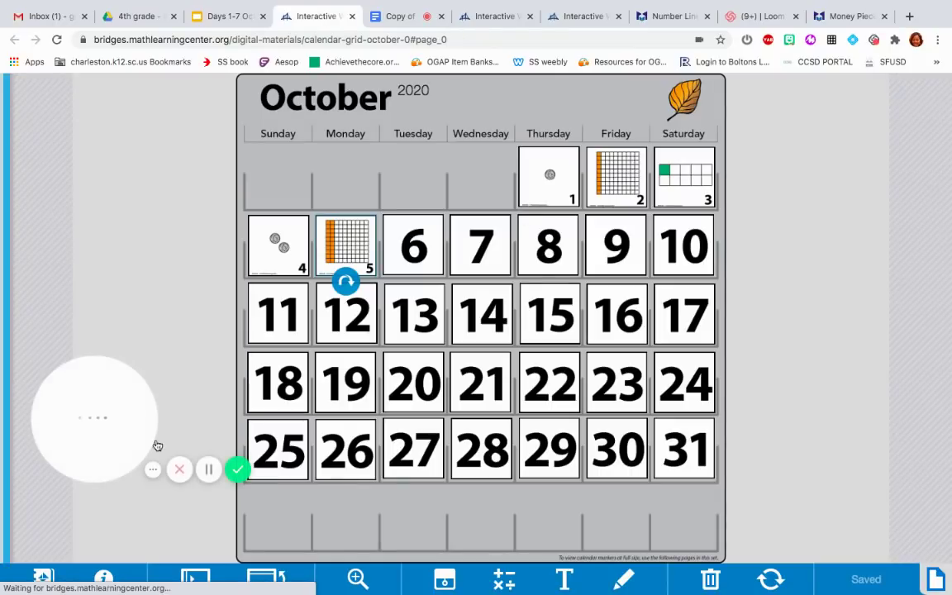
Step: Flip the day 6 card to show its one-fifth-shaded pentagon, then go back to the chart document
{"action": "left_click", "coordinate": [412, 280]}
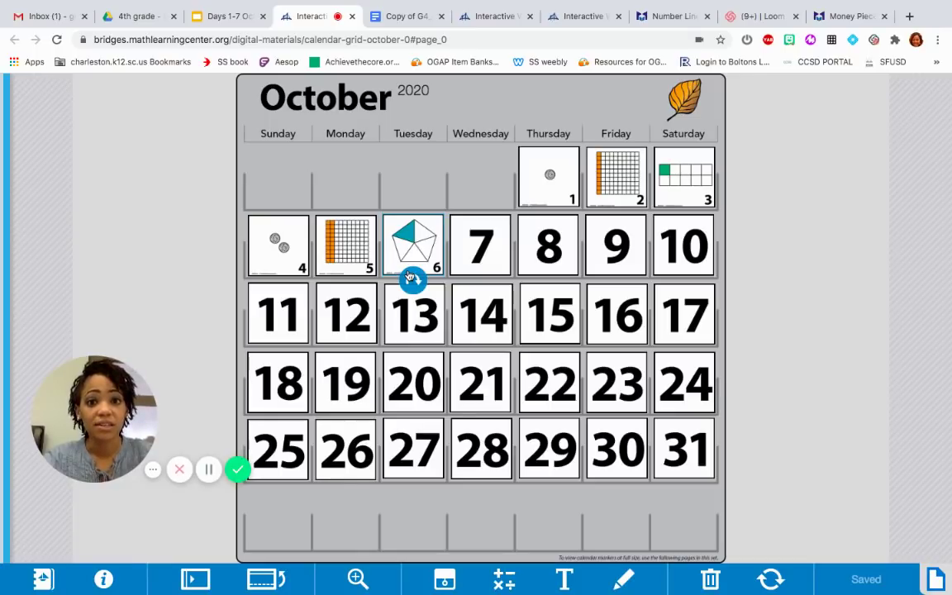
{"action": "left_click", "coordinate": [405, 17]}
Step: Enter 1/5 in the day 6 row's Fractions cell
{"action": "scroll", "coordinate": [517, 488], "scroll_direction": "down", "scroll_amount": 2}
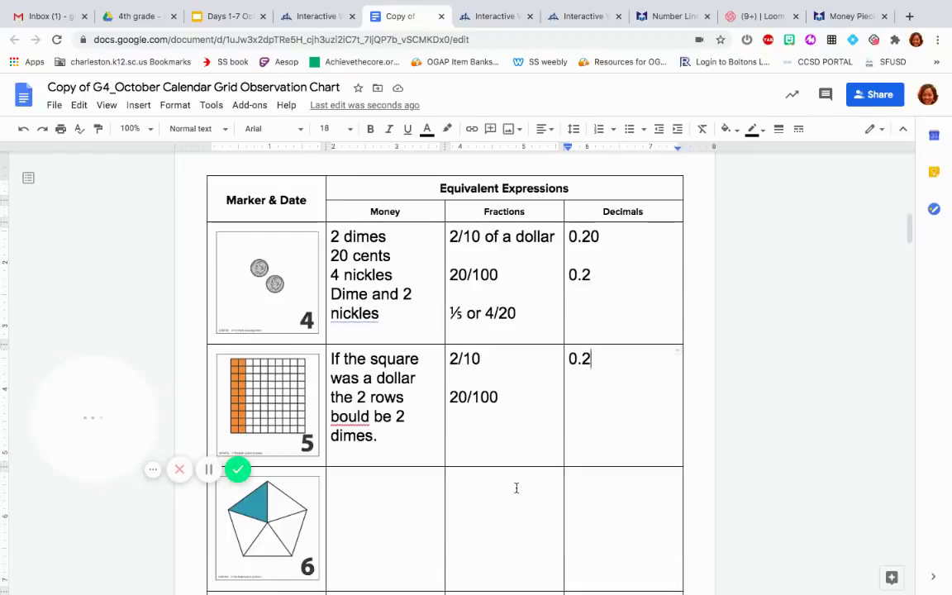
{"action": "scroll", "coordinate": [515, 488], "scroll_direction": "down", "scroll_amount": 1}
{"action": "left_click", "coordinate": [502, 388]}
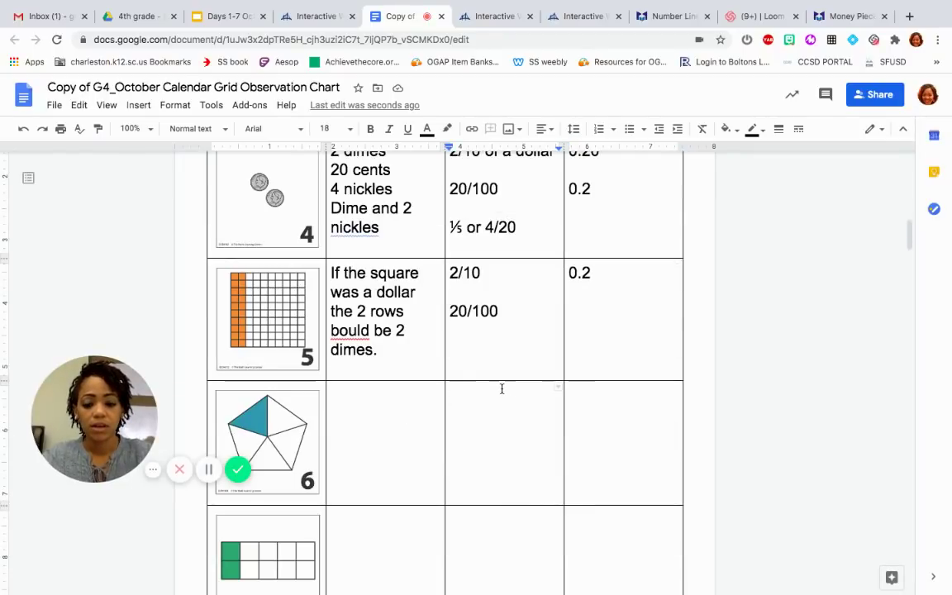
{"action": "type", "text": "1/5"}
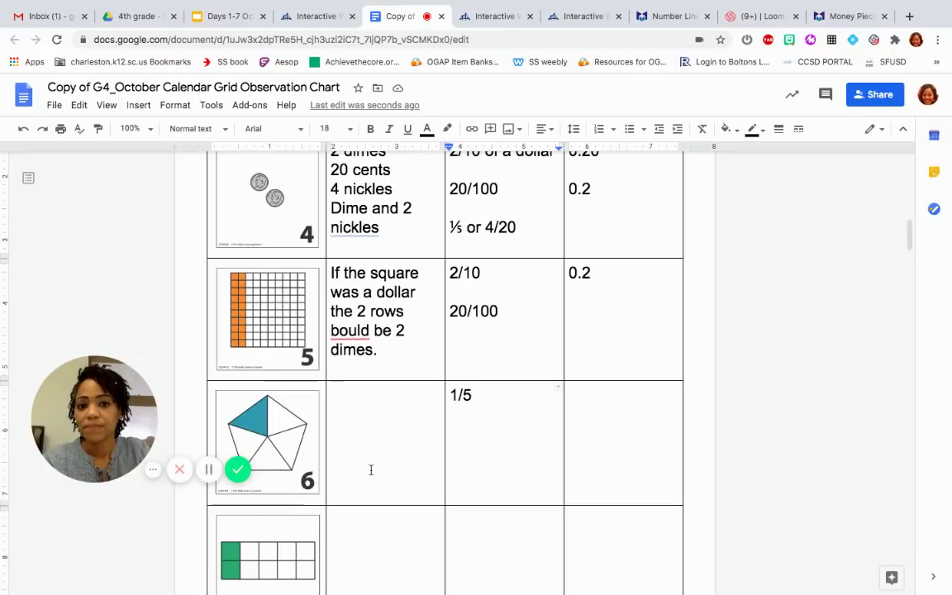
{"action": "left_click", "coordinate": [209, 470]}
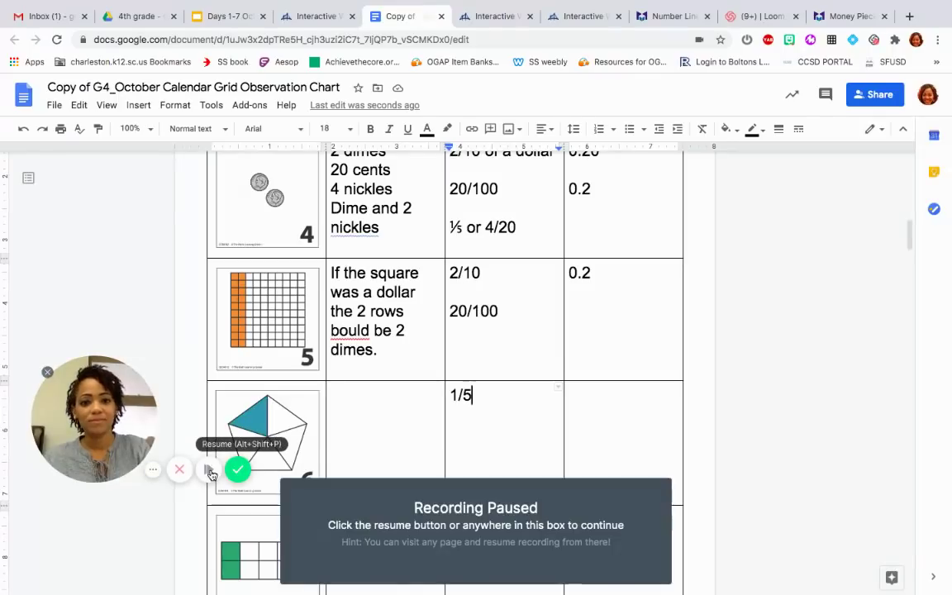
{"action": "left_click", "coordinate": [210, 469]}
{"action": "scroll", "coordinate": [523, 418], "scroll_direction": "up", "scroll_amount": 1}
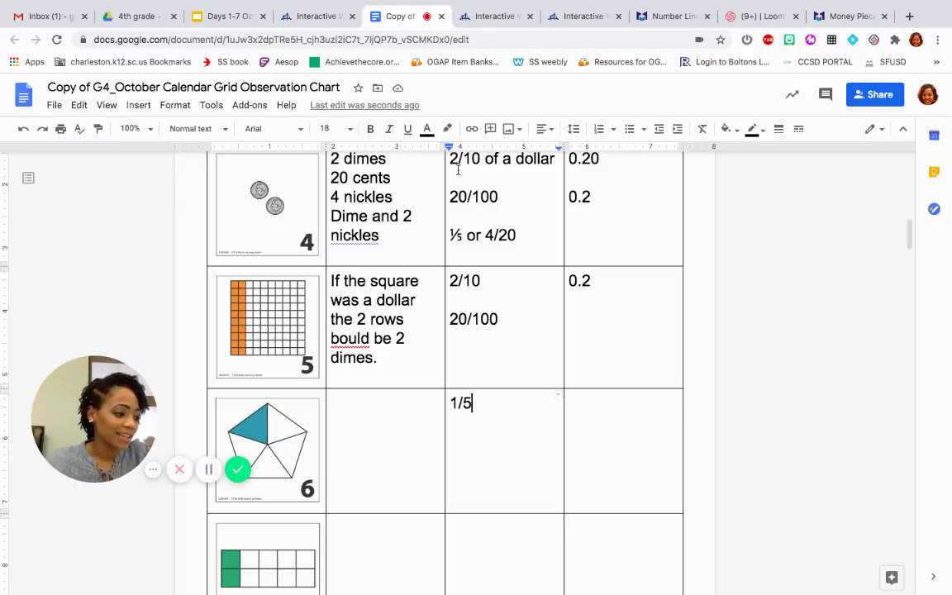
Step: Write '1/5 of a dollar is 20 cent' in row 6's Money cell
{"action": "left_click", "coordinate": [361, 406]}
{"action": "type", "text": "1/5 of a dol"}
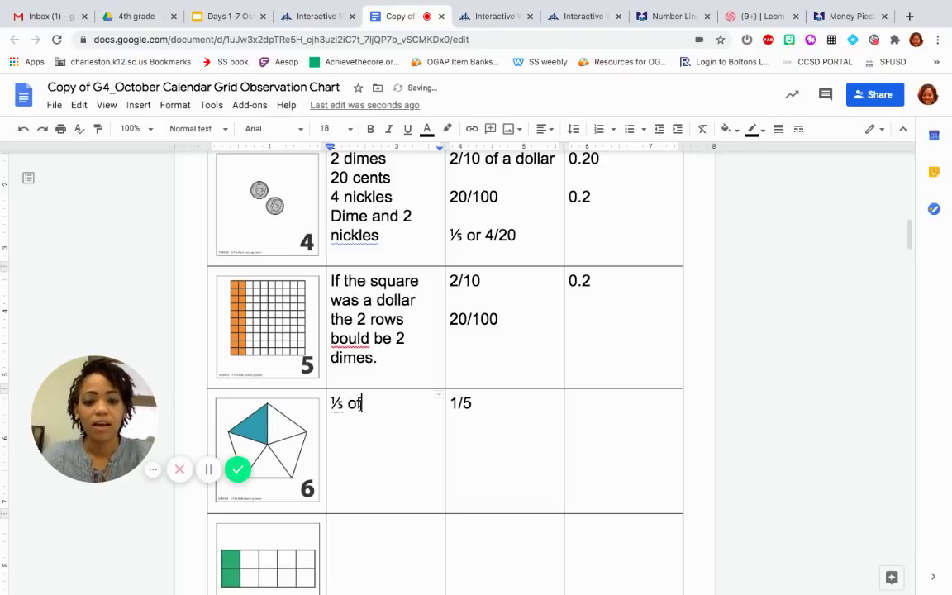
{"action": "key", "text": "BackSpace"}
{"action": "key", "text": "BackSpace"}
{"action": "type", "text": "ollar "}
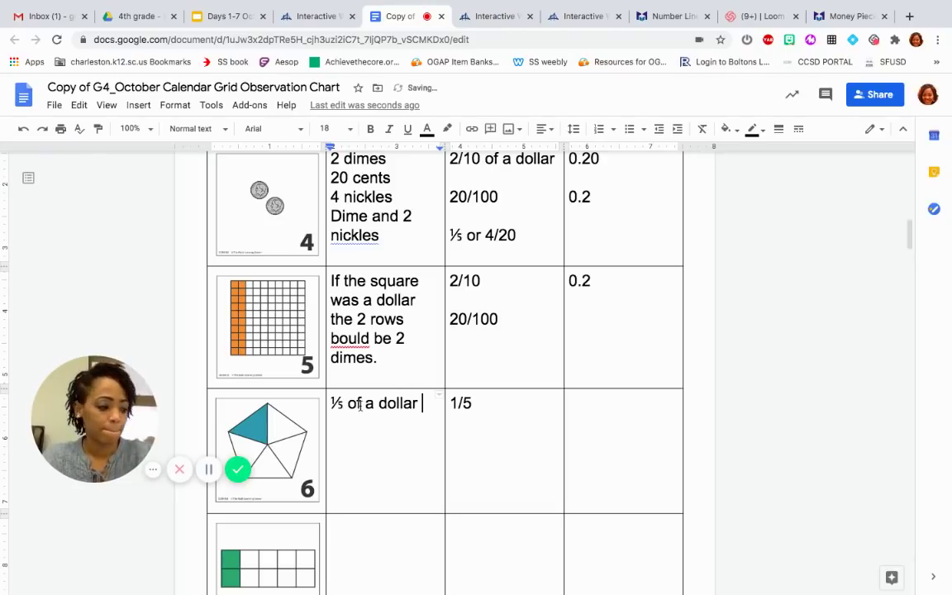
{"action": "type", "text": "is 20"}
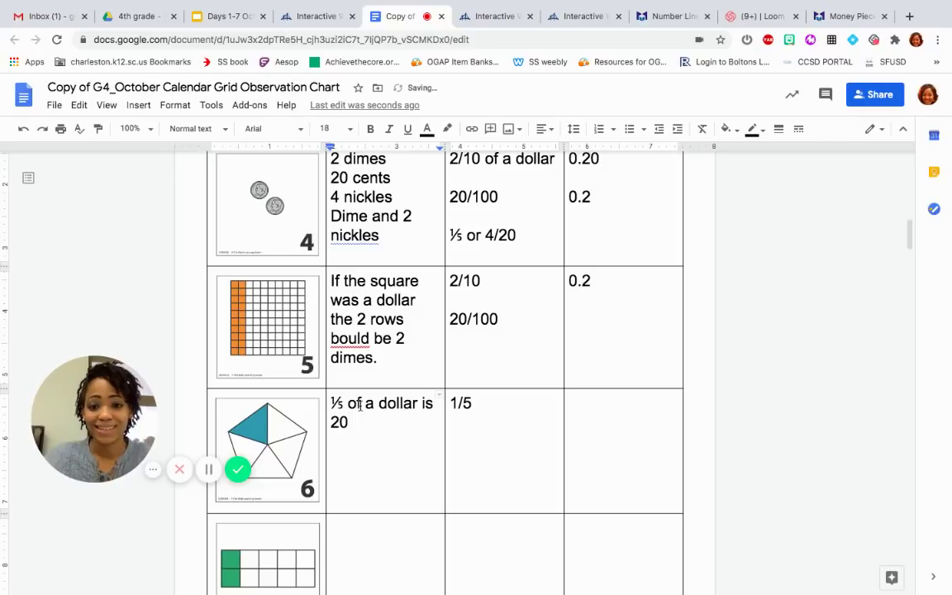
{"action": "type", "text": " cents."}
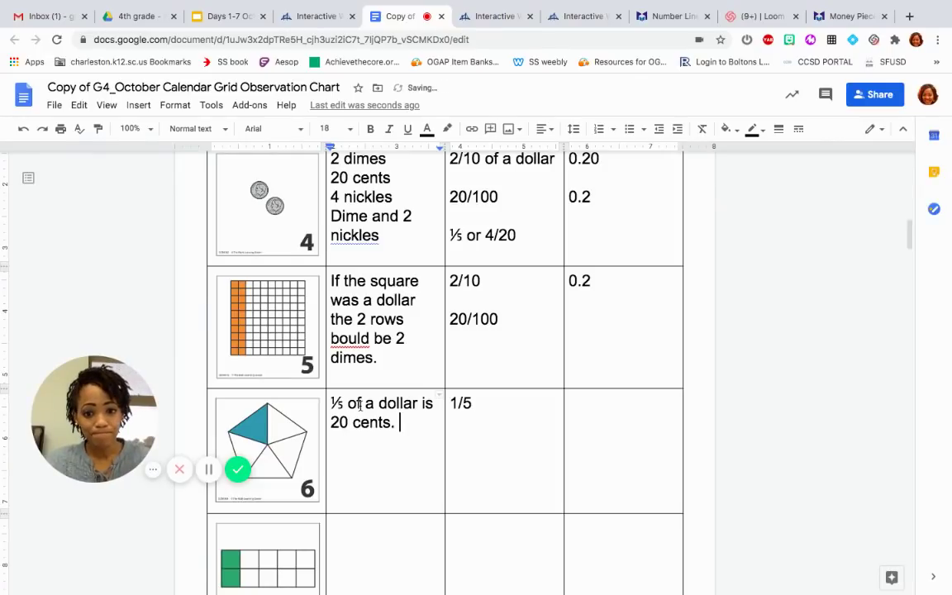
{"action": "key", "text": "BackSpace"}
{"action": "key", "text": "BackSpace"}
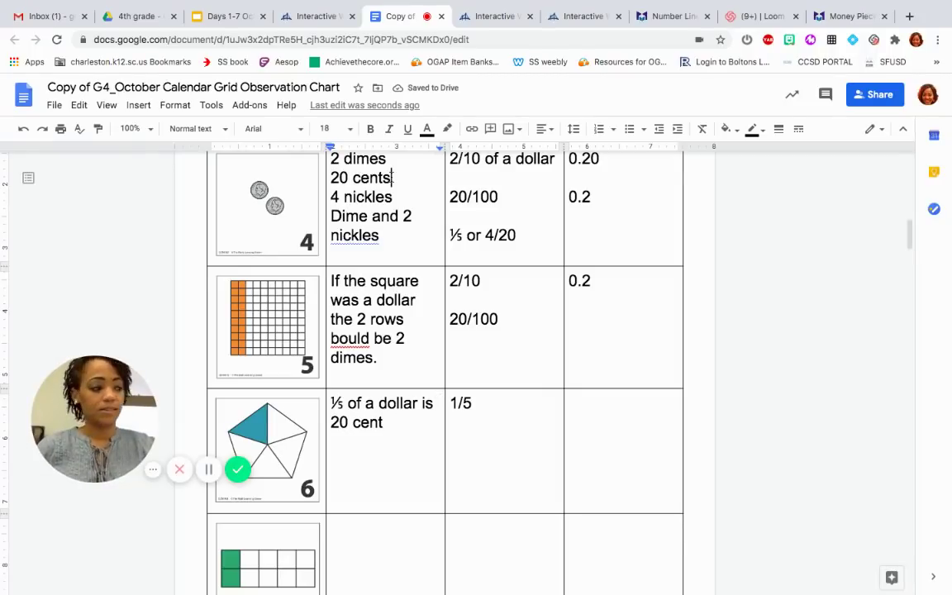
Step: Change row 4's '20 cents' to '20 cent' and move to row 6's Decimals cell
{"action": "left_click", "coordinate": [393, 178]}
{"action": "key", "text": "BackSpace"}
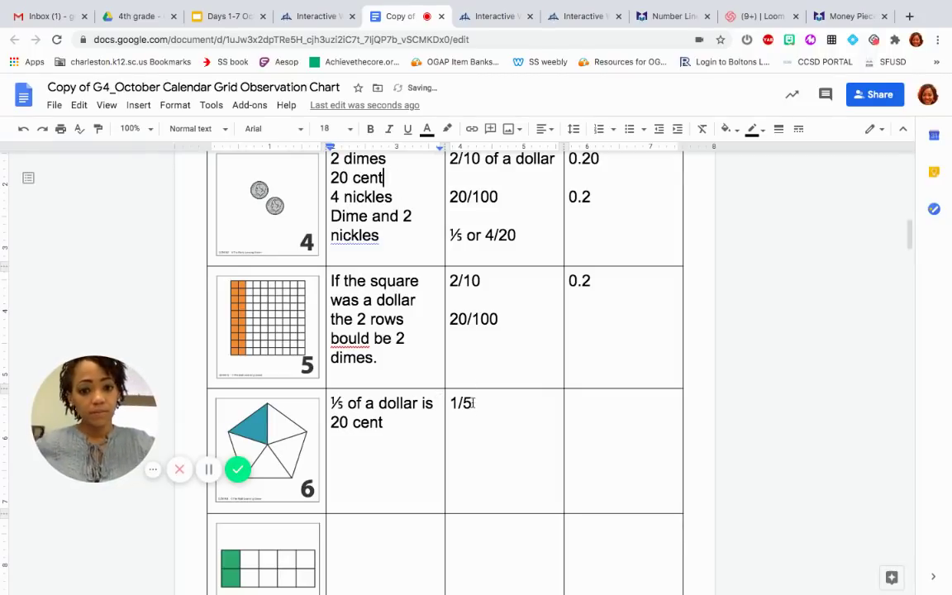
{"action": "left_click", "coordinate": [473, 403]}
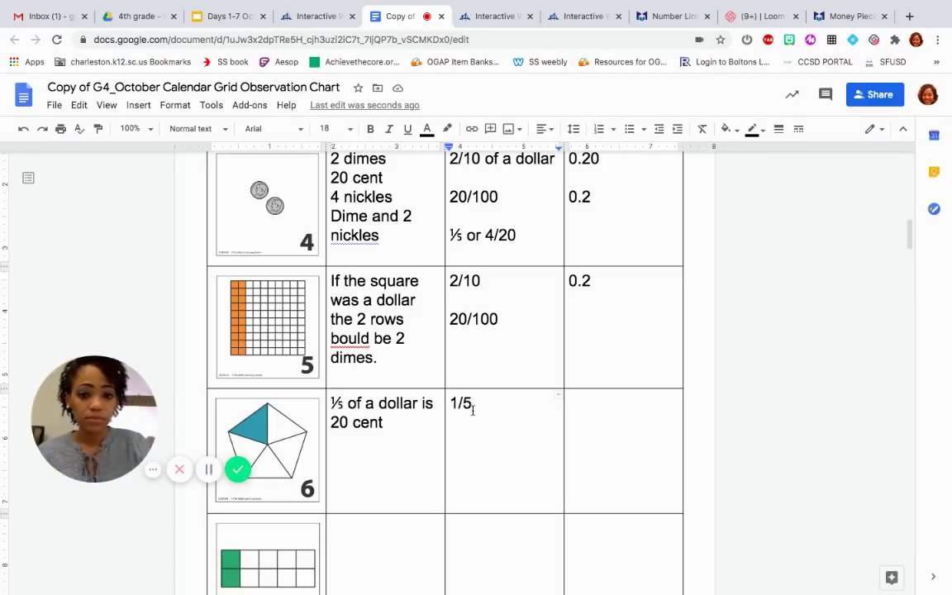
{"action": "left_click", "coordinate": [589, 404]}
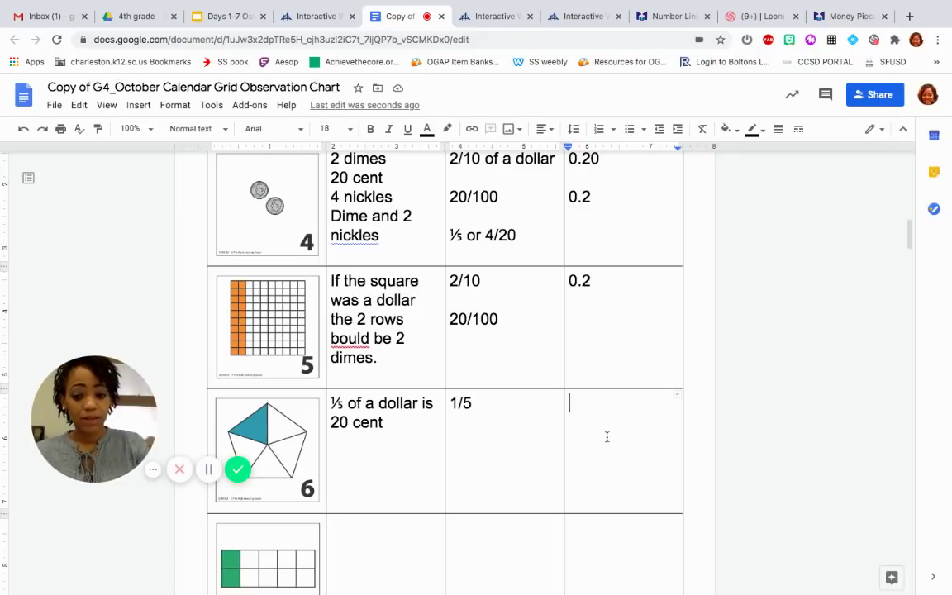
Step: Enter decimals 0.20 and 0.2 on separate lines in row 6's Decimals cell
{"action": "type", "text": "0.20"}
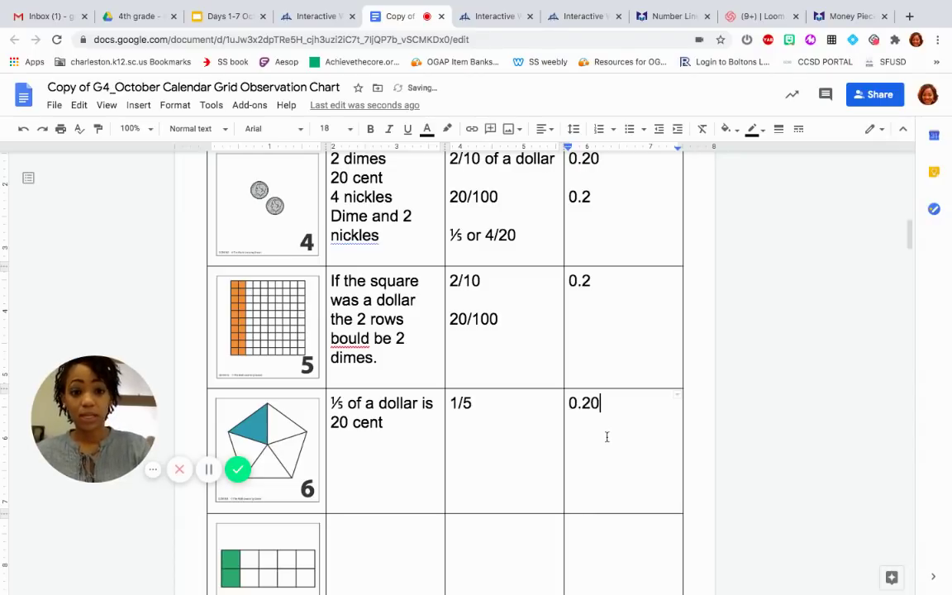
{"action": "key", "text": "Return"}
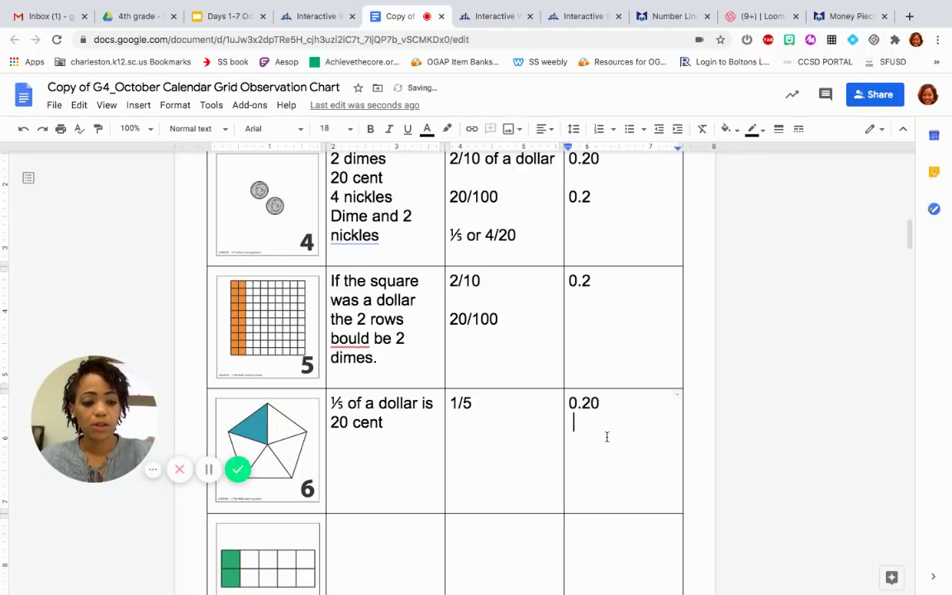
{"action": "key", "text": "Return"}
{"action": "type", "text": "0.2"}
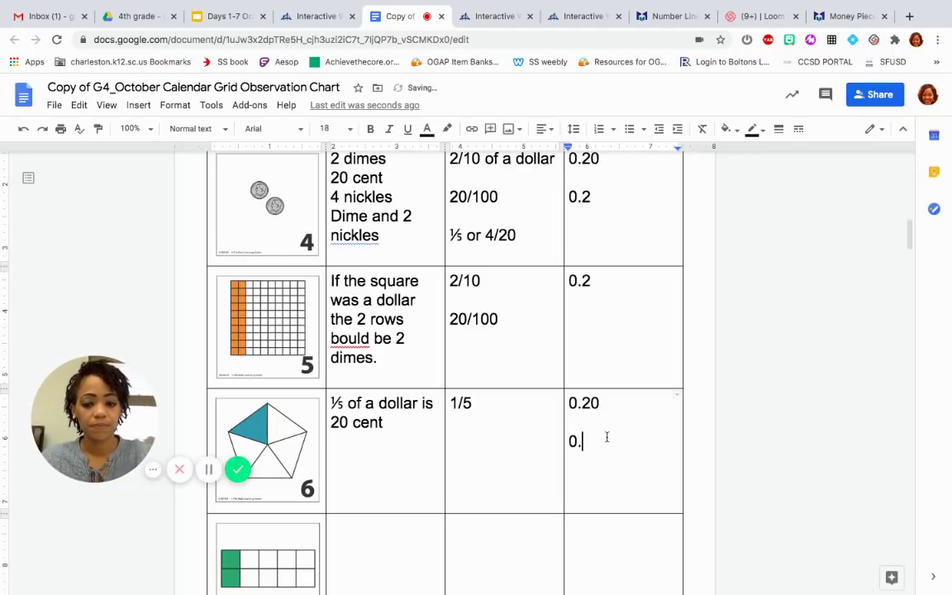
Step: Extend row 6's fraction to '1/5 or 2/10' and switch to the calendar grid
{"action": "left_click", "coordinate": [479, 399]}
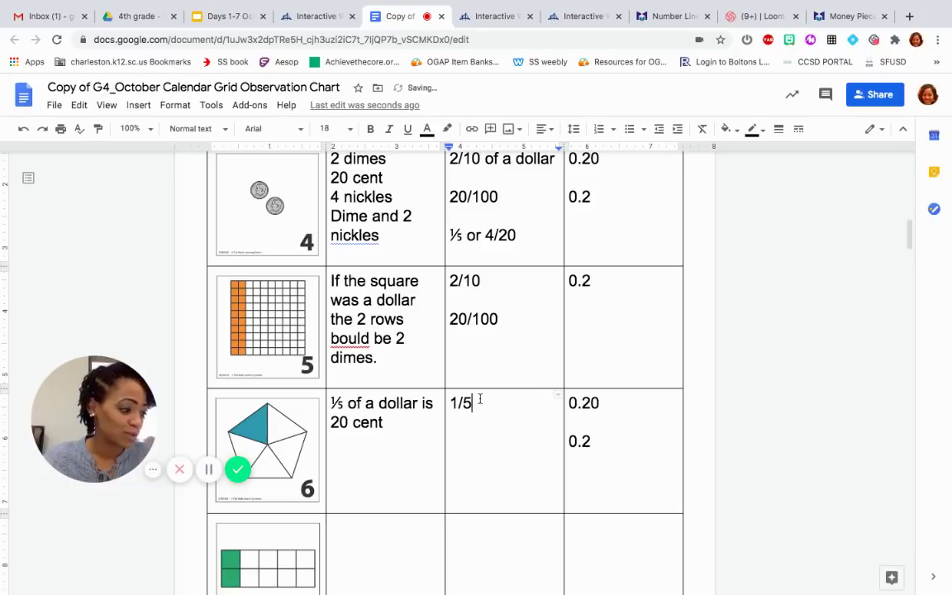
{"action": "type", "text": "or 2/10"}
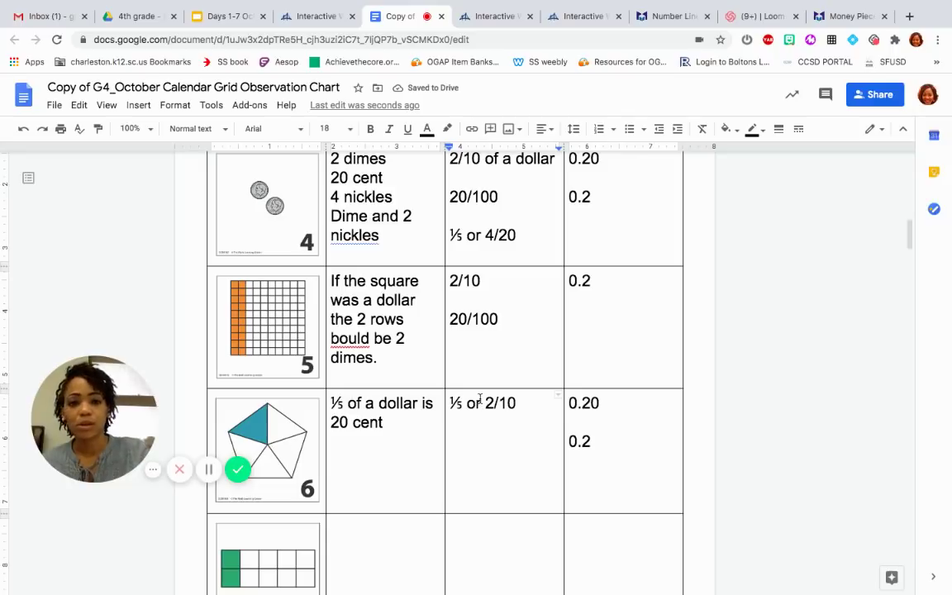
{"action": "key", "text": "ctrl+4"}
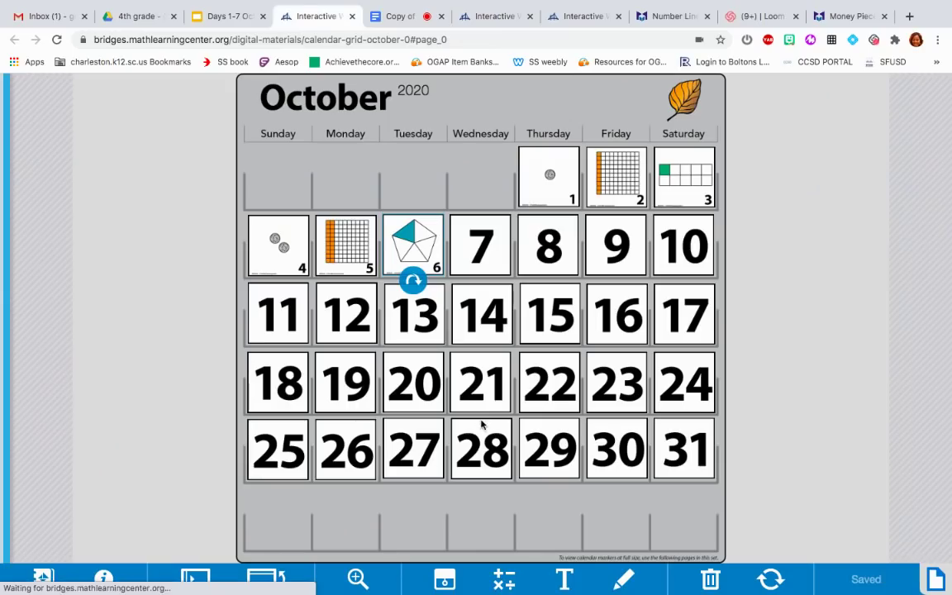
Step: Flip October 7's card to show its green-shaded ten-frame marker, then return to the chart document
{"action": "left_click", "coordinate": [485, 267]}
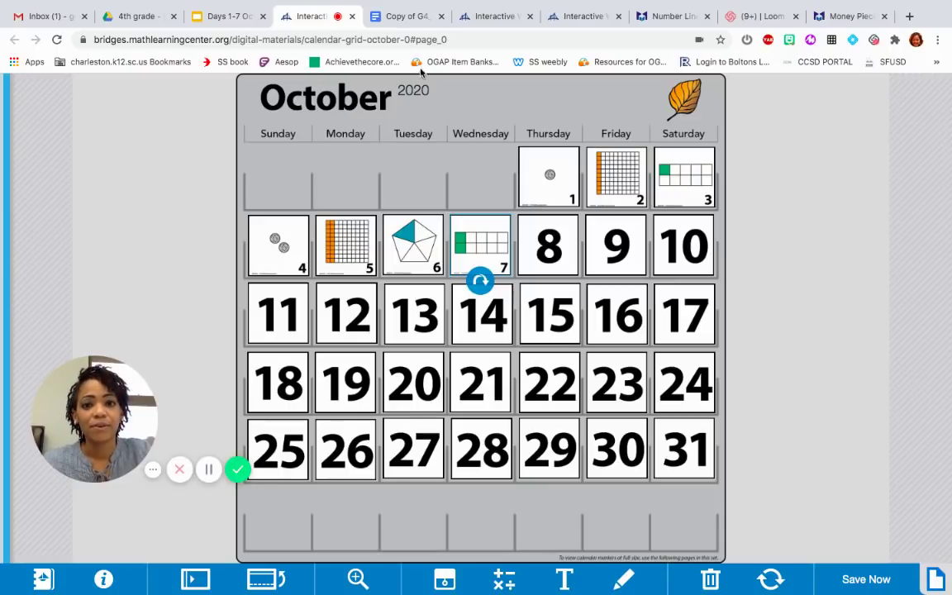
{"action": "left_click", "coordinate": [400, 17]}
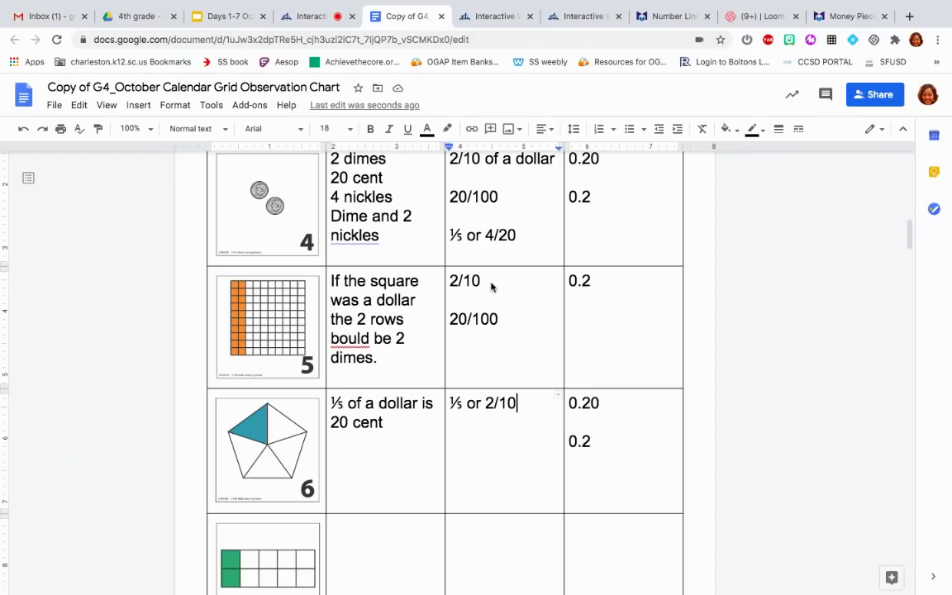
{"action": "scroll", "coordinate": [488, 404], "scroll_direction": "down", "scroll_amount": 3}
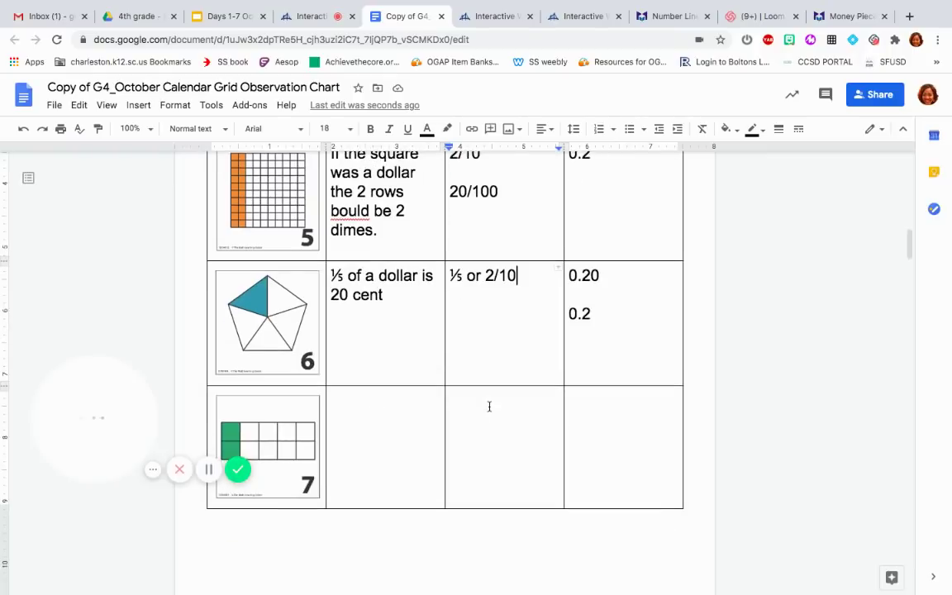
{"action": "left_click", "coordinate": [397, 404]}
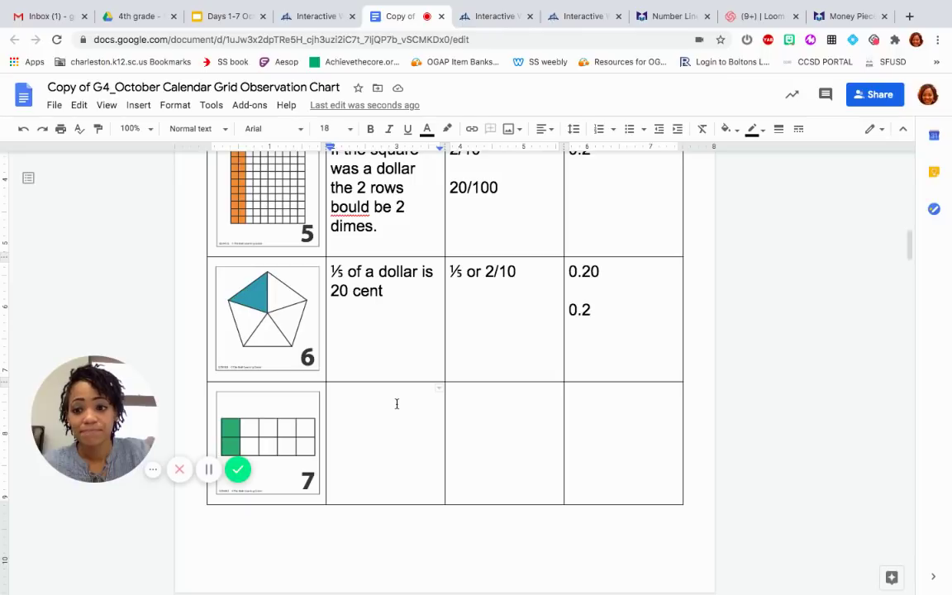
{"action": "scroll", "coordinate": [397, 404], "scroll_direction": "up", "scroll_amount": 5}
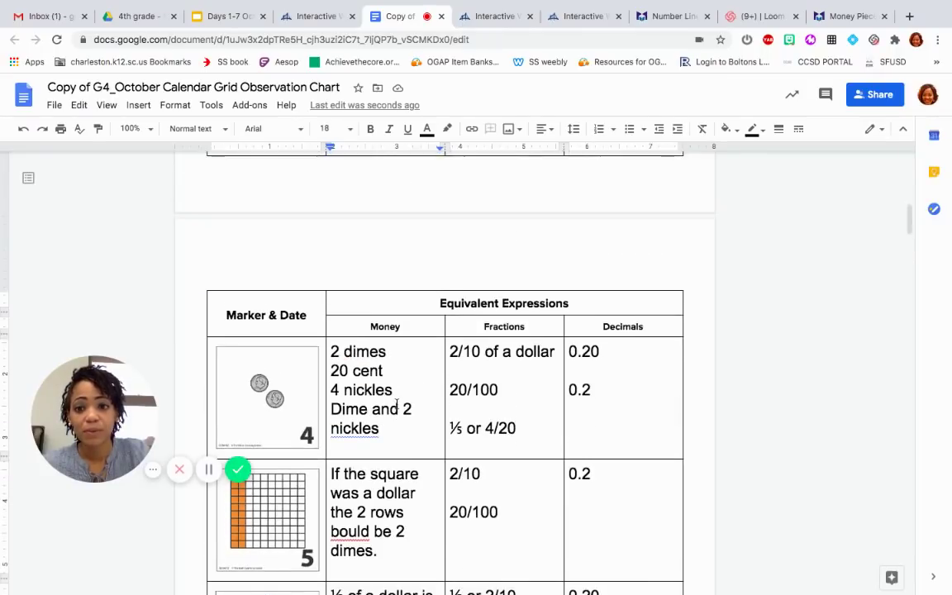
{"action": "scroll", "coordinate": [396, 404], "scroll_direction": "up", "scroll_amount": 2}
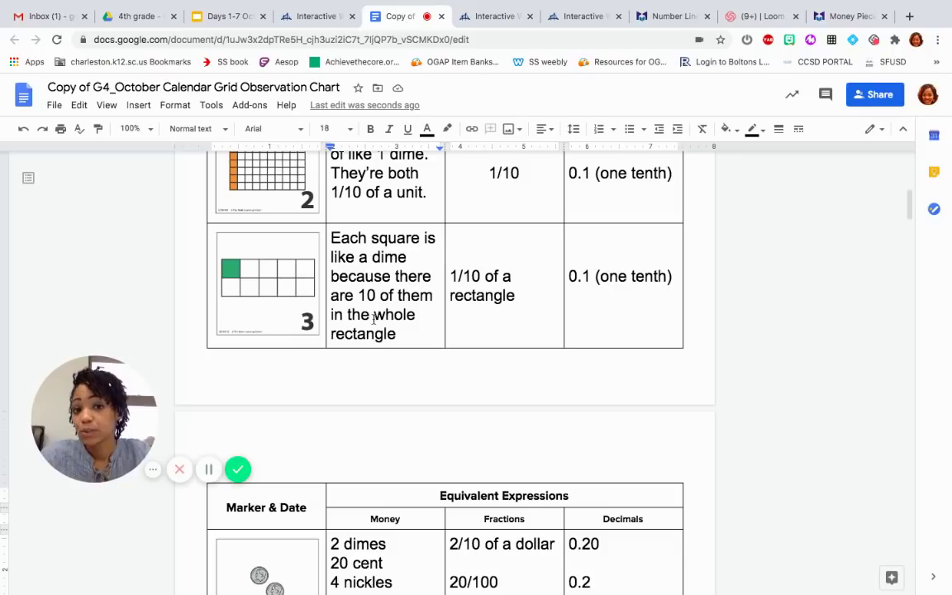
{"action": "scroll", "coordinate": [376, 321], "scroll_direction": "down", "scroll_amount": 5}
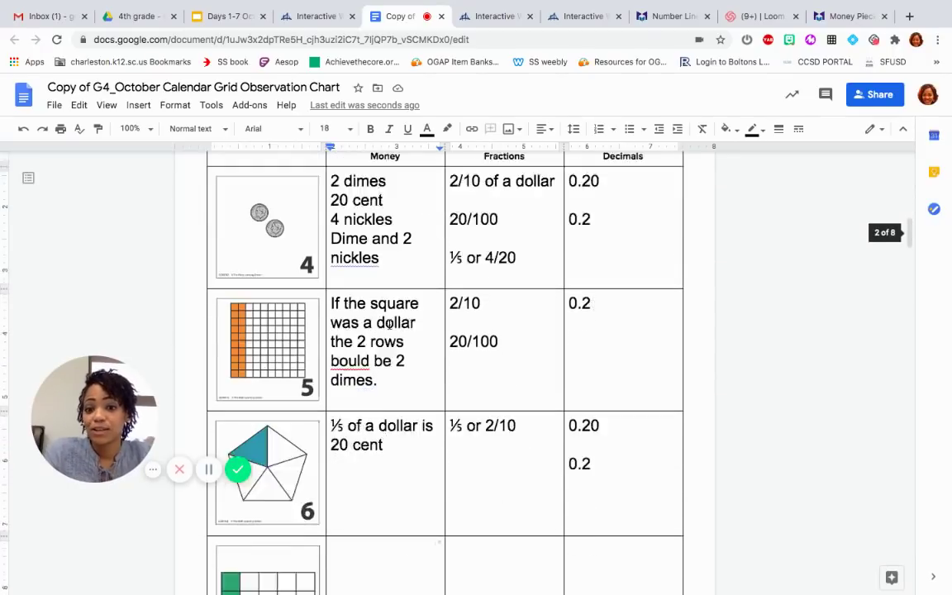
{"action": "scroll", "coordinate": [389, 324], "scroll_direction": "down", "scroll_amount": 2}
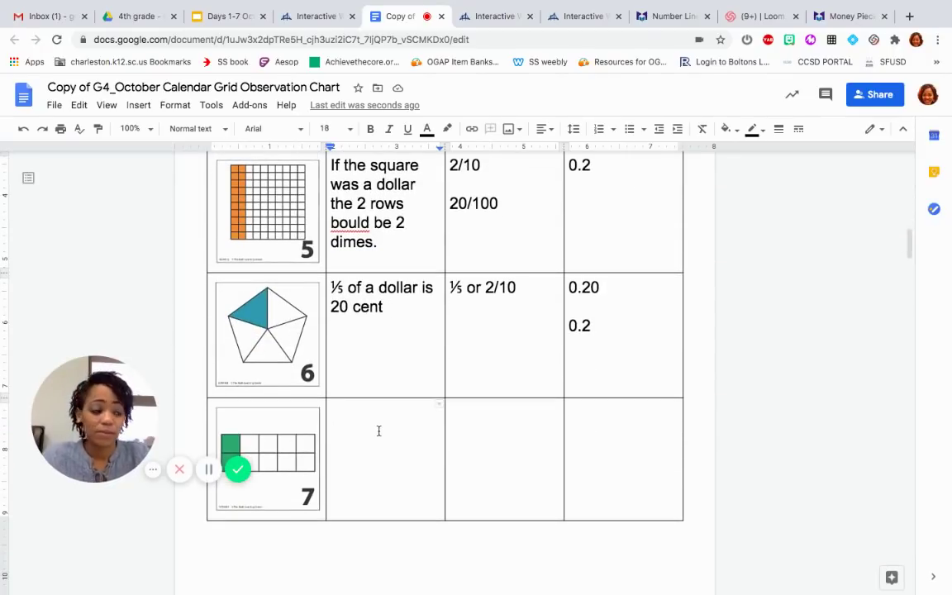
{"action": "scroll", "coordinate": [379, 430], "scroll_direction": "down", "scroll_amount": 1}
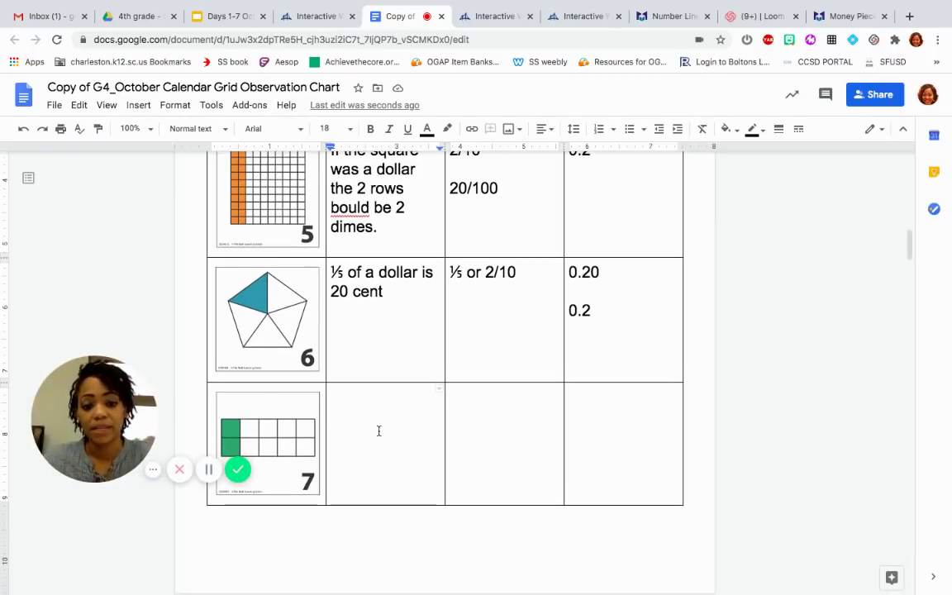
Step: Fill row 7 with 'it's like 2 dimes.', fractions 2/10 and 1/5, and decimal 0.2
{"action": "type", "text": "it's l"}
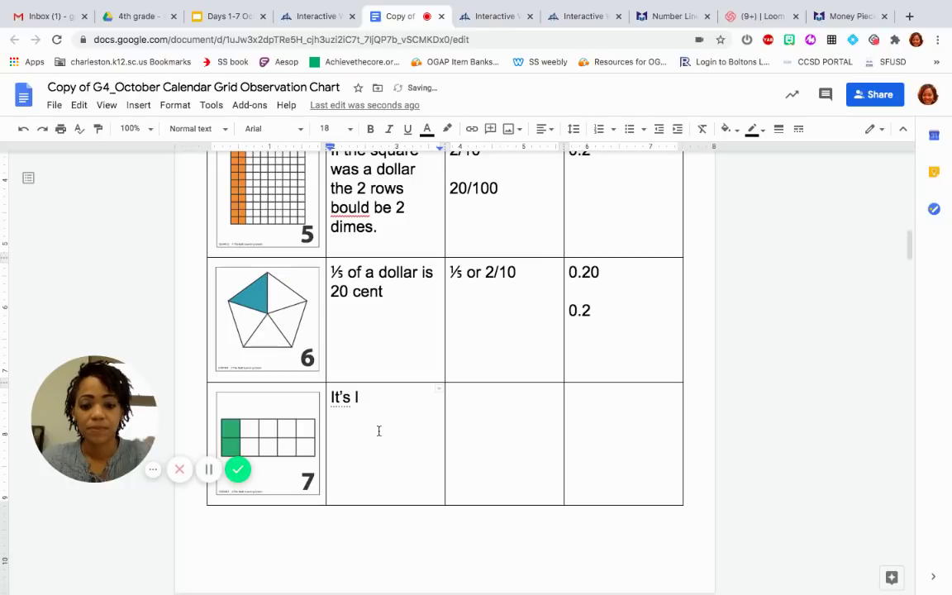
{"action": "type", "text": "ike 2 dimes"}
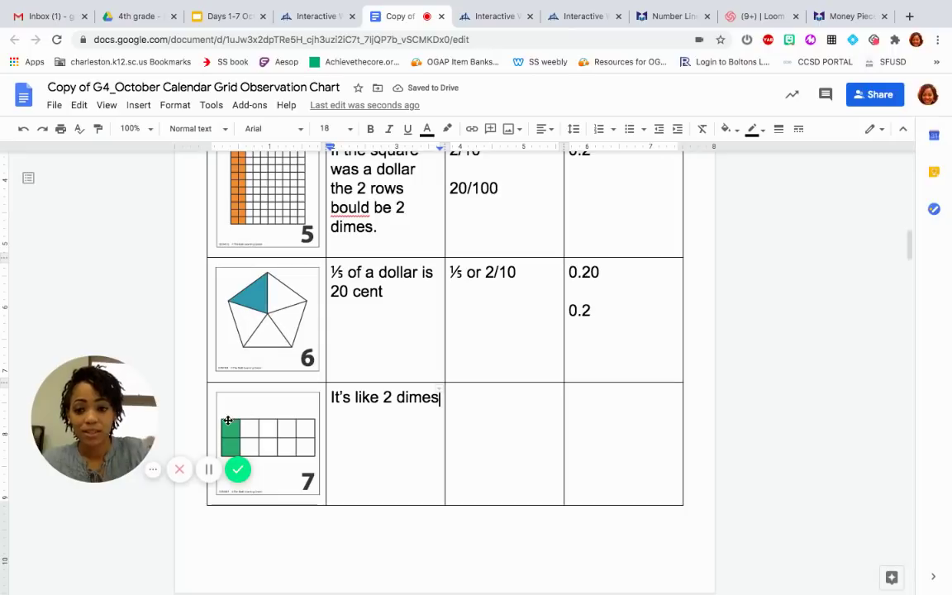
{"action": "type", "text": "."}
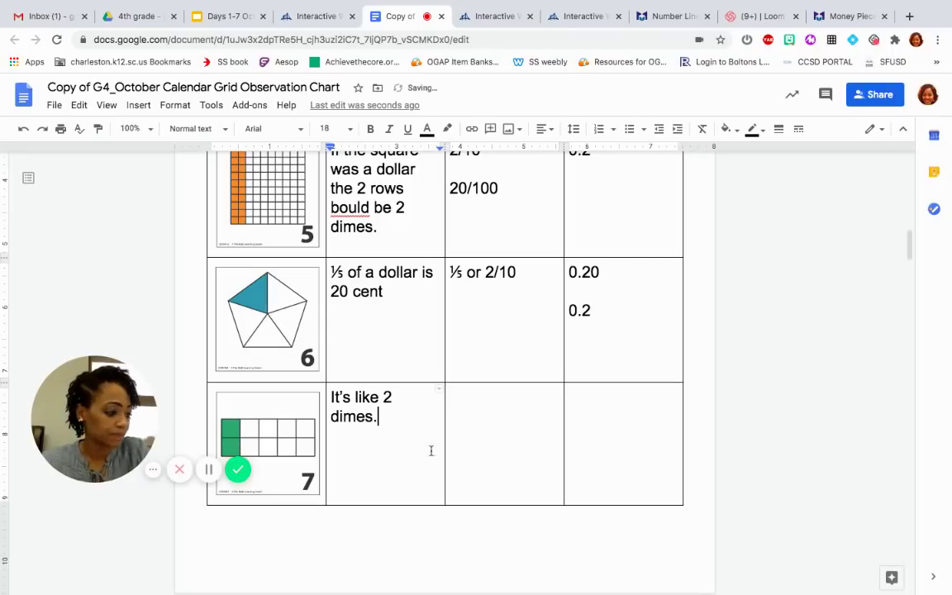
{"action": "left_click", "coordinate": [481, 398]}
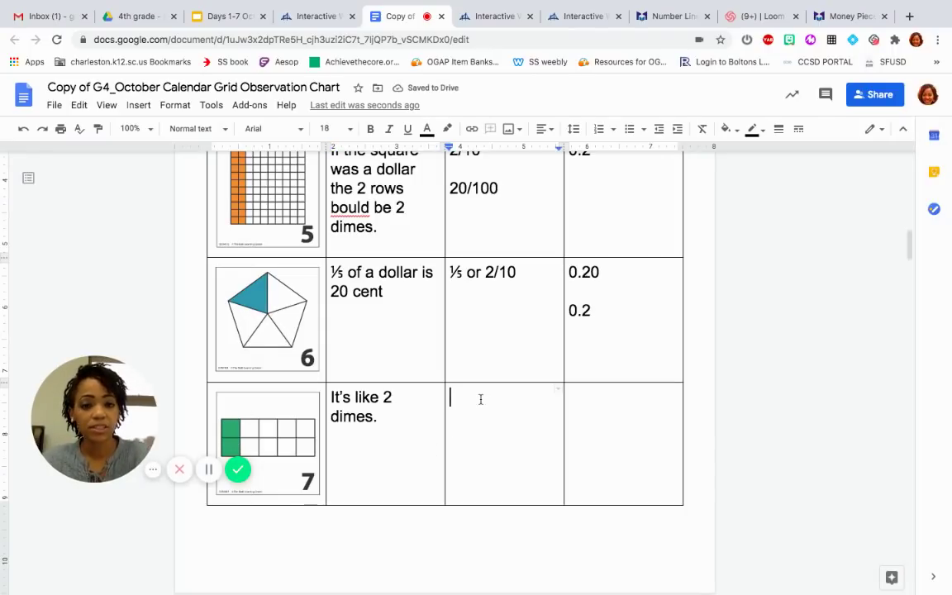
{"action": "type", "text": "2/"}
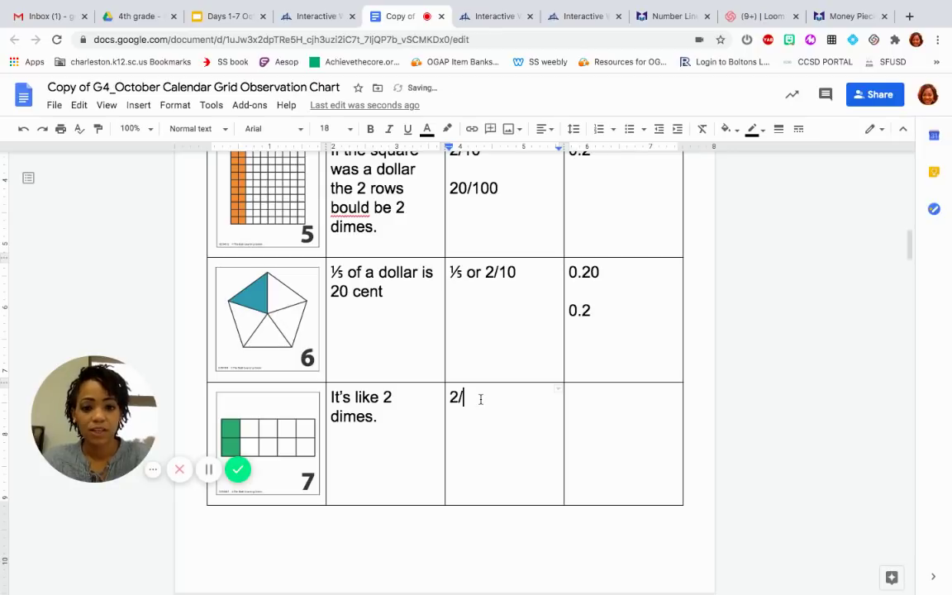
{"action": "type", "text": "10"}
{"action": "key", "text": "Return"}
{"action": "key", "text": "Return"}
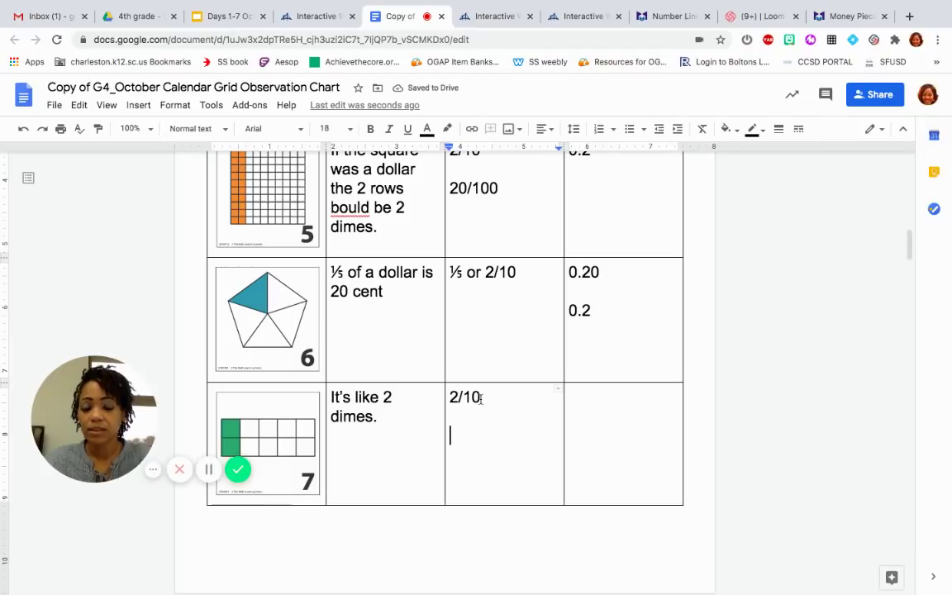
{"action": "type", "text": "1/5"}
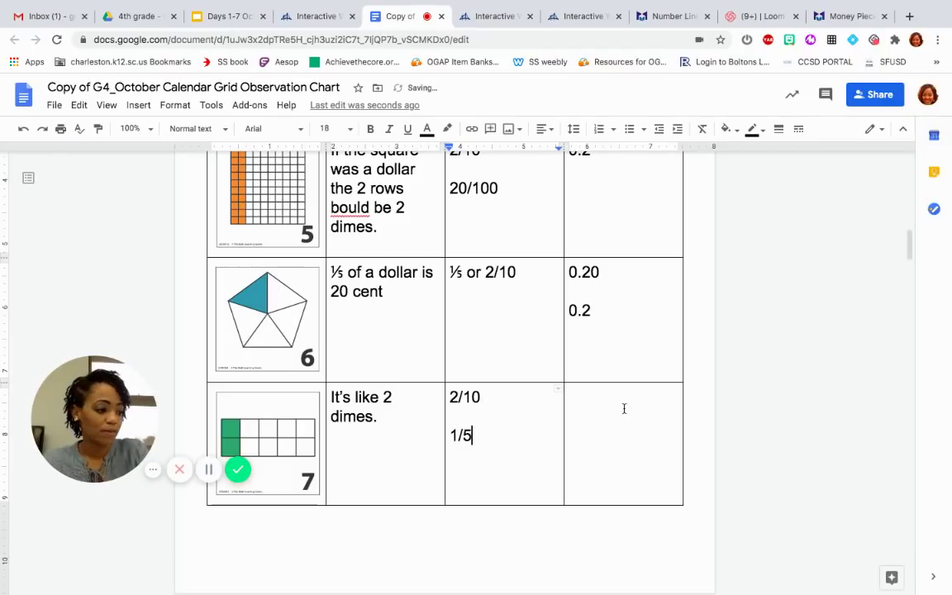
{"action": "left_click", "coordinate": [625, 400]}
{"action": "key", "text": "Return"}
{"action": "type", "text": "0.2"}
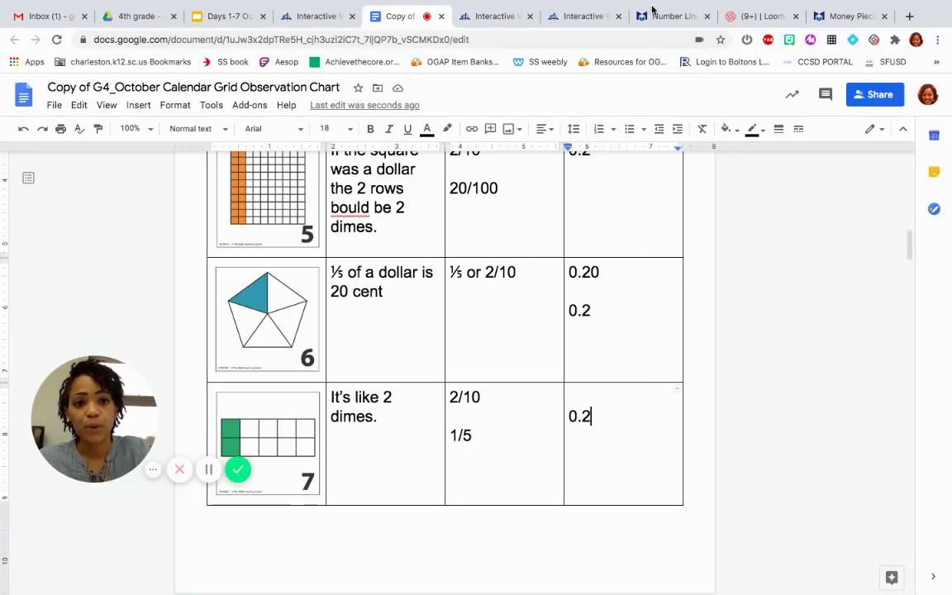
Step: Switch to the whiteboard and page through the Race to the Millions sheets to the Place Value Record Sheet
{"action": "left_click", "coordinate": [568, 19]}
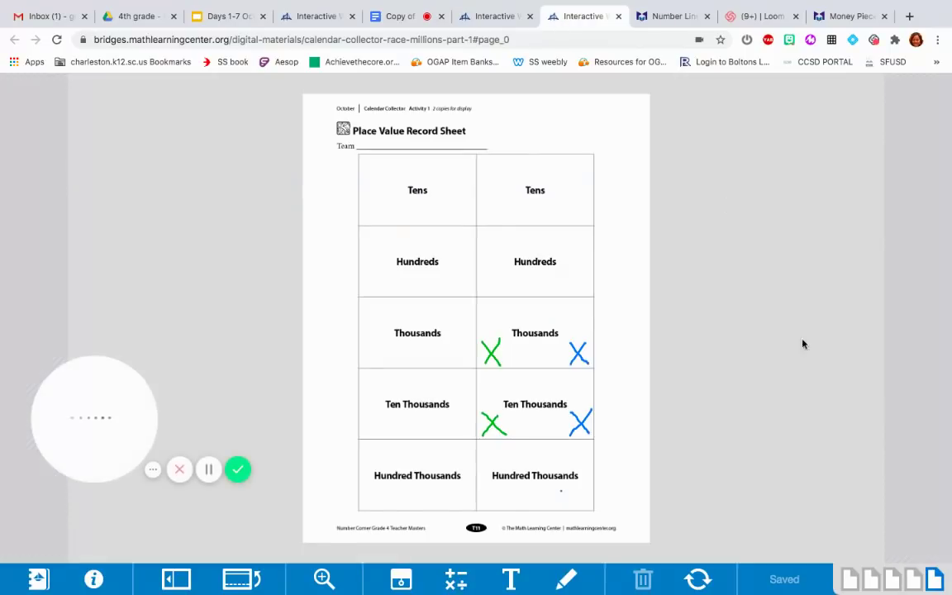
{"action": "left_click", "coordinate": [872, 582]}
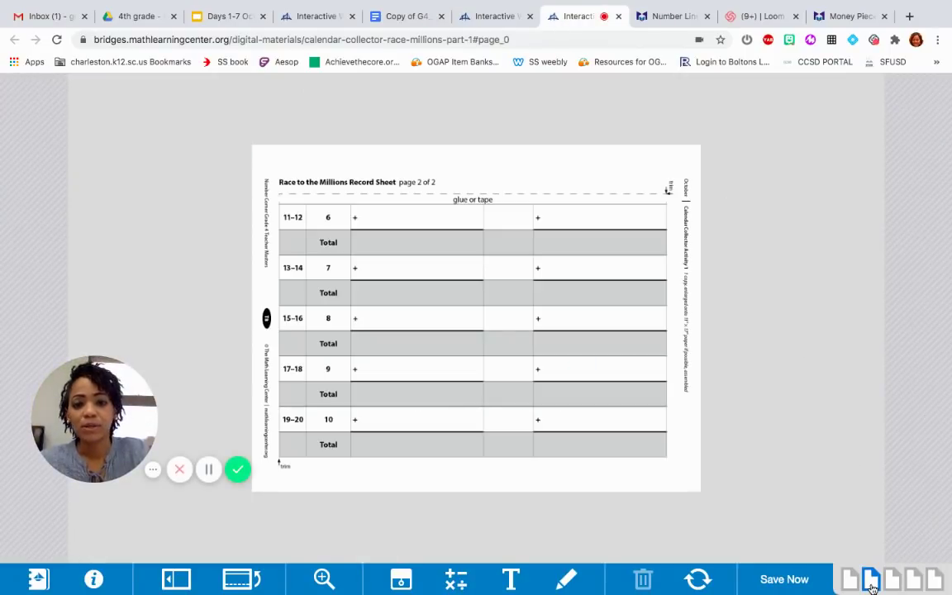
{"action": "left_click", "coordinate": [849, 582]}
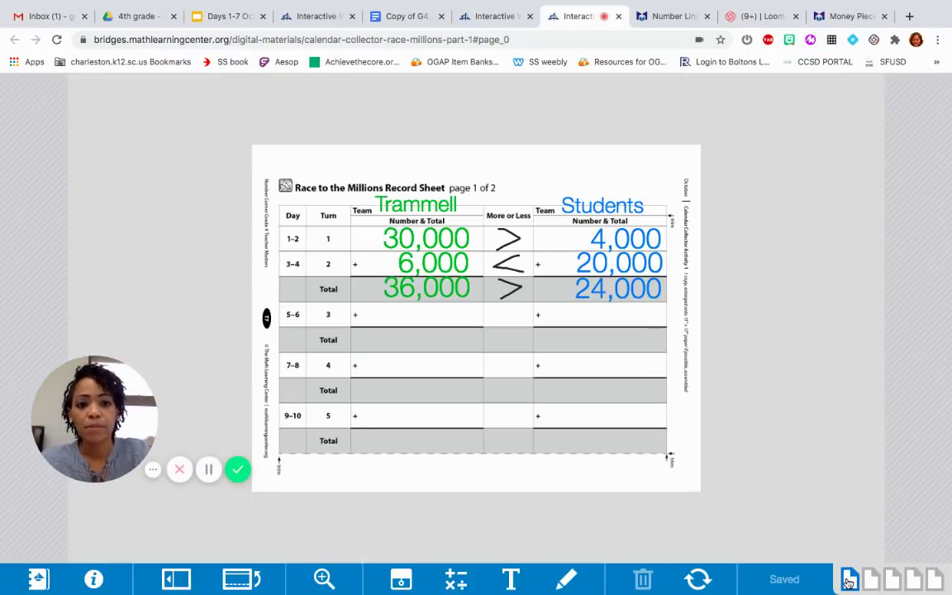
{"action": "left_click", "coordinate": [930, 585]}
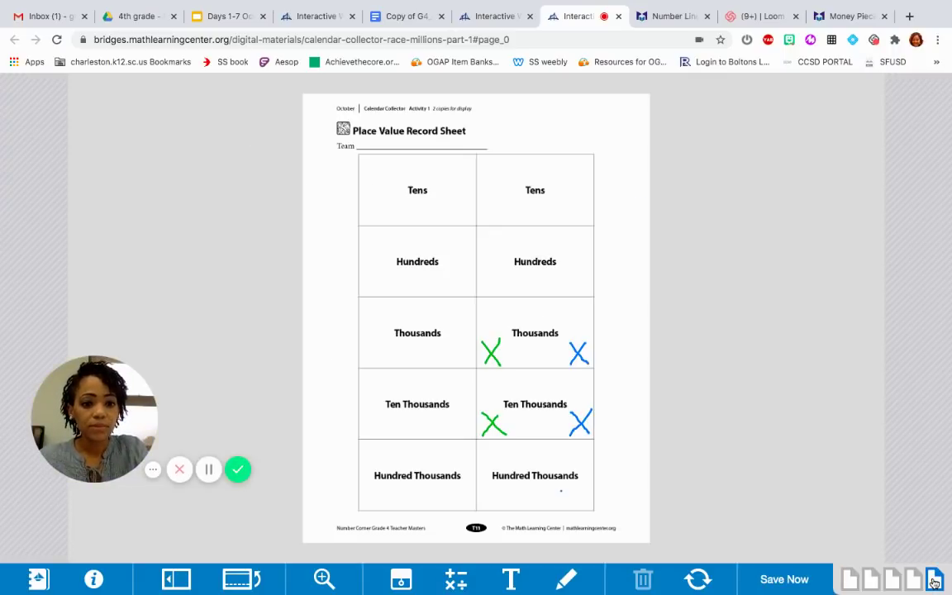
Step: Spin the digit spinner once and return to the Place Value Record Sheet
{"action": "left_click", "coordinate": [912, 579]}
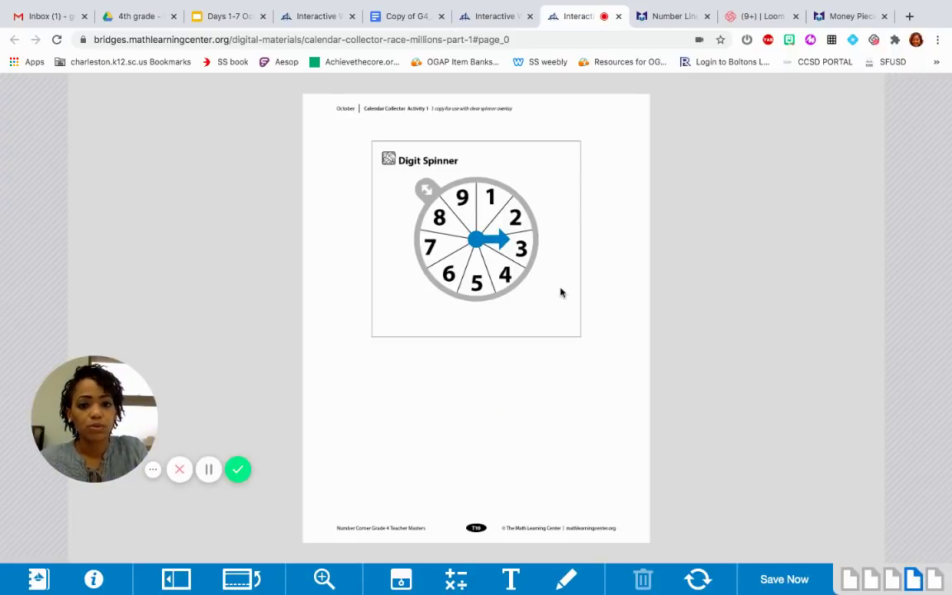
{"action": "left_click", "coordinate": [479, 242]}
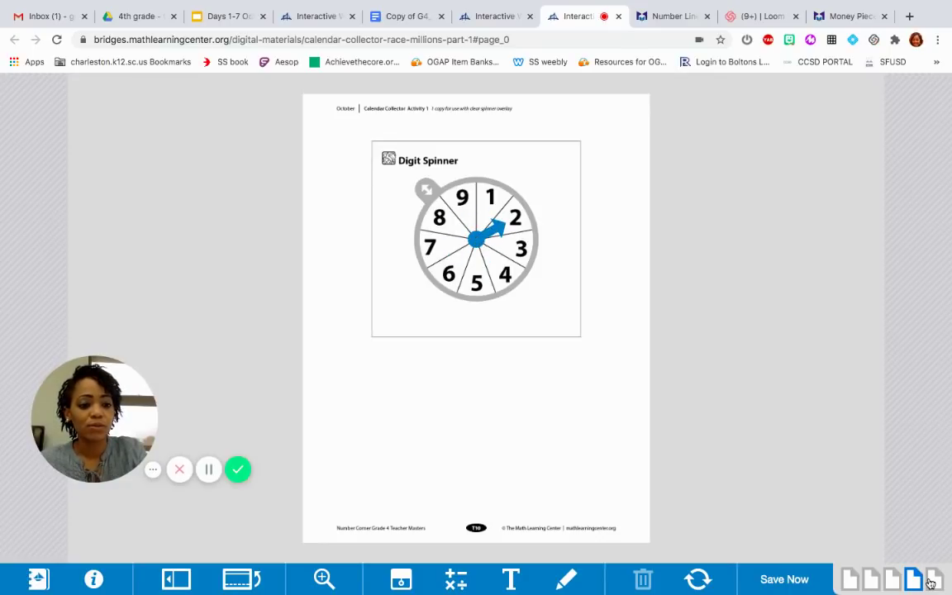
{"action": "key", "text": "Right"}
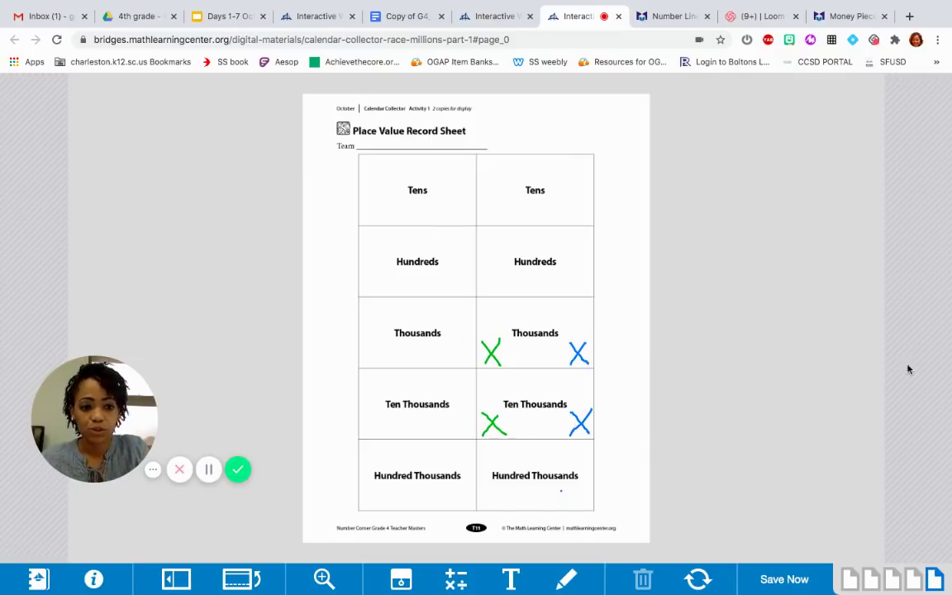
Step: Draw a blue X in the Ten Thousands cell, then go back to the score sheet
{"action": "left_click", "coordinate": [566, 579]}
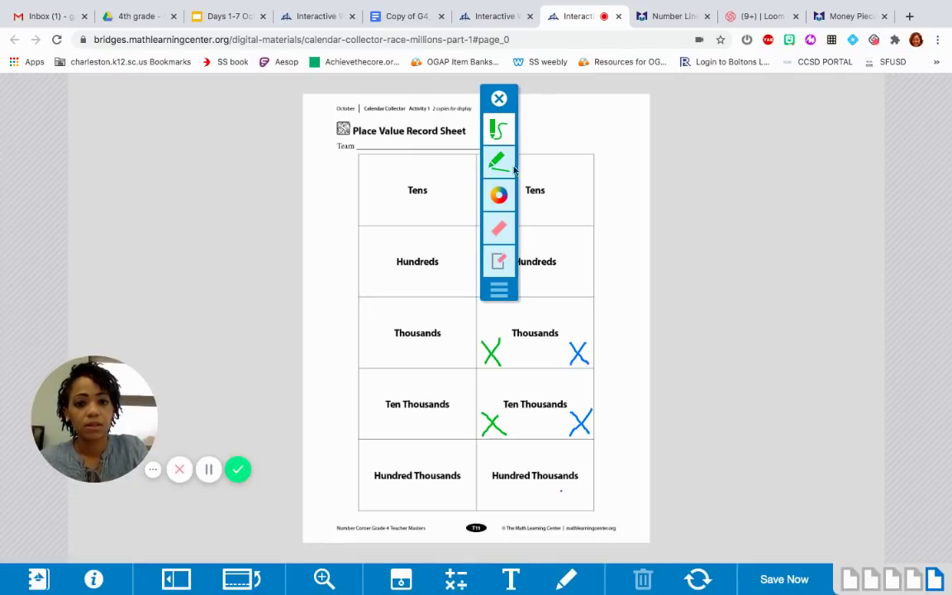
{"action": "left_click", "coordinate": [499, 194]}
{"action": "left_click", "coordinate": [340, 194]}
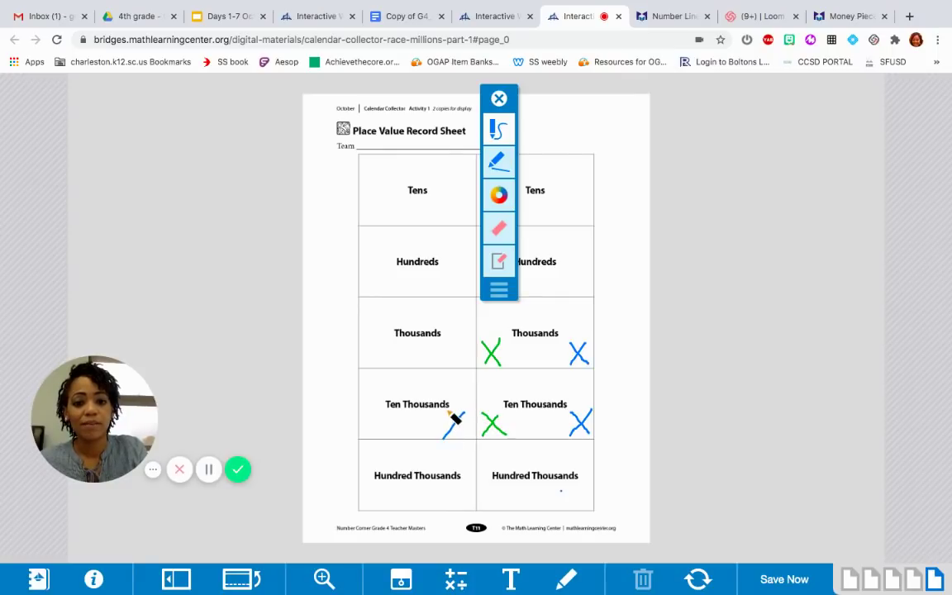
{"action": "left_click_drag", "start_coordinate": [465, 411], "coordinate": [444, 438]}
{"action": "left_click_drag", "start_coordinate": [444, 410], "coordinate": [464, 438]}
{"action": "left_click", "coordinate": [499, 98]}
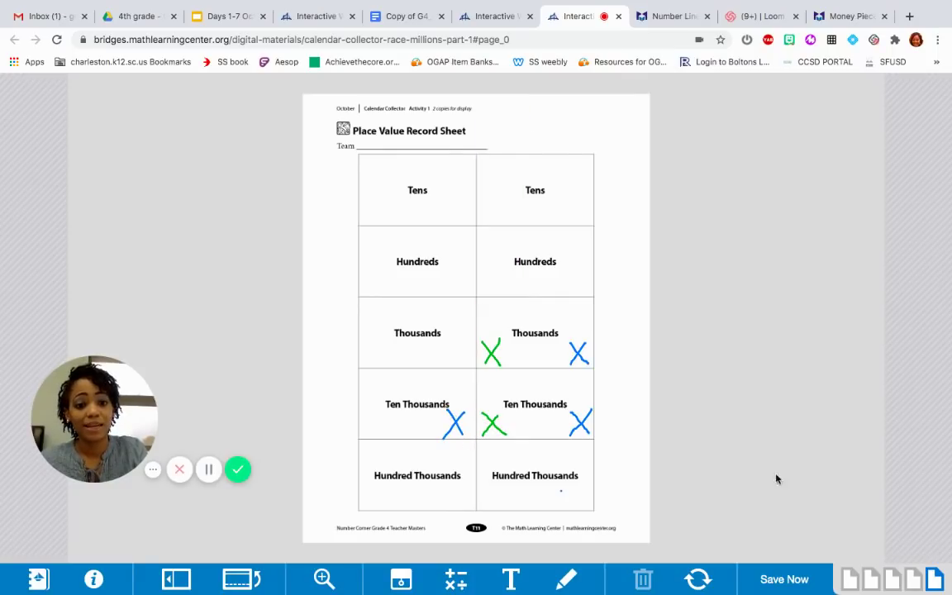
{"action": "left_click", "coordinate": [850, 579]}
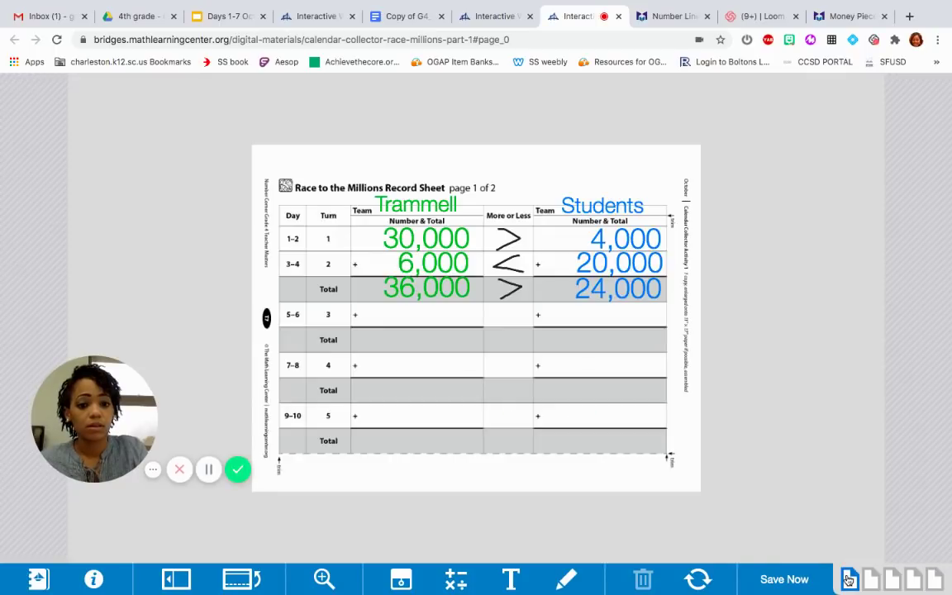
Step: Enter 20,000 on the keypad and place it in the Students column's turn-3 row
{"action": "left_click", "coordinate": [457, 579]}
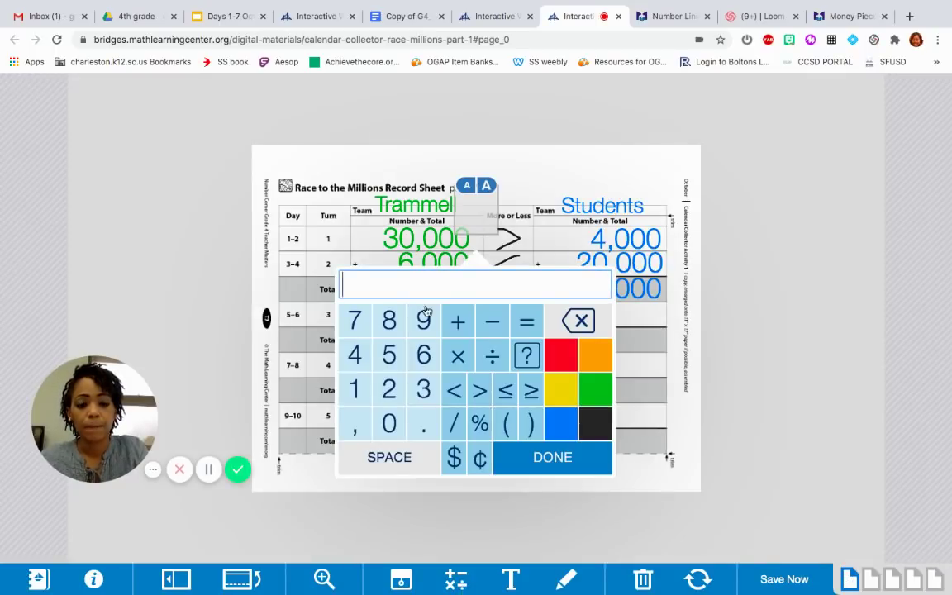
{"action": "left_click", "coordinate": [388, 389]}
{"action": "left_click", "coordinate": [388, 424]}
{"action": "left_click", "coordinate": [355, 423]}
{"action": "left_click", "coordinate": [388, 423]}
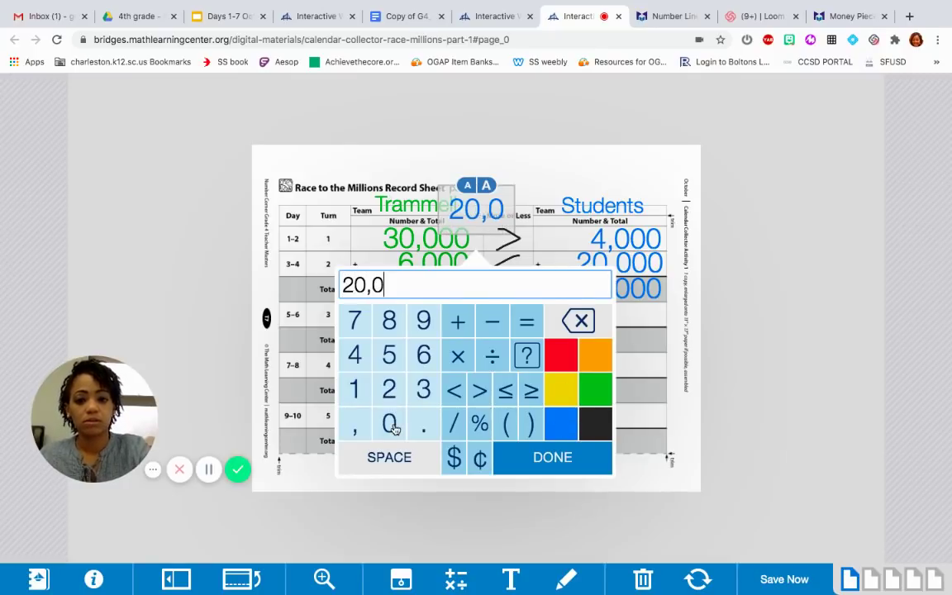
{"action": "left_click", "coordinate": [389, 423]}
{"action": "left_click", "coordinate": [388, 424]}
{"action": "left_click", "coordinate": [513, 459]}
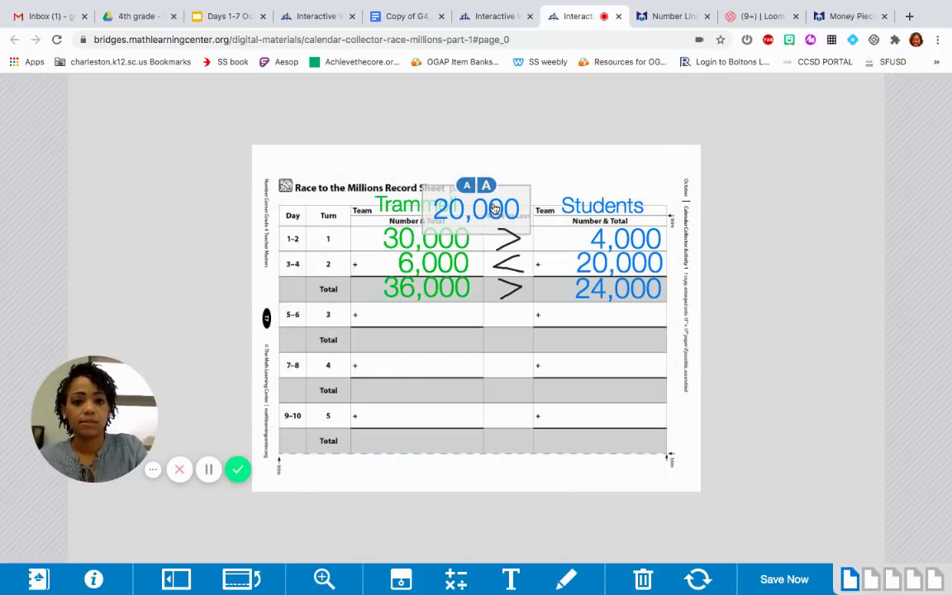
{"action": "left_click_drag", "start_coordinate": [496, 204], "coordinate": [636, 307]}
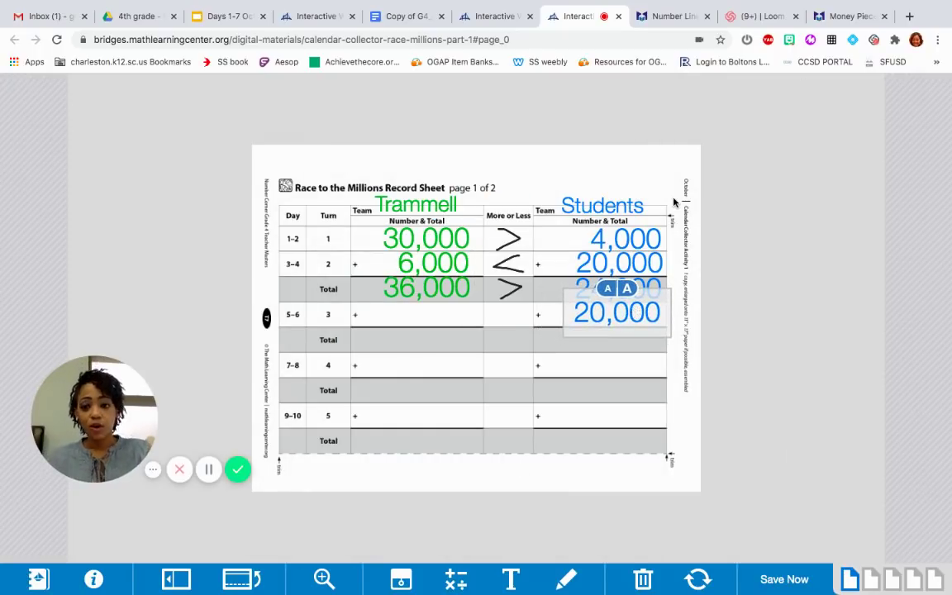
Step: Return to the Number Line tab and bring up the pen colour choices
{"action": "left_click", "coordinate": [670, 16]}
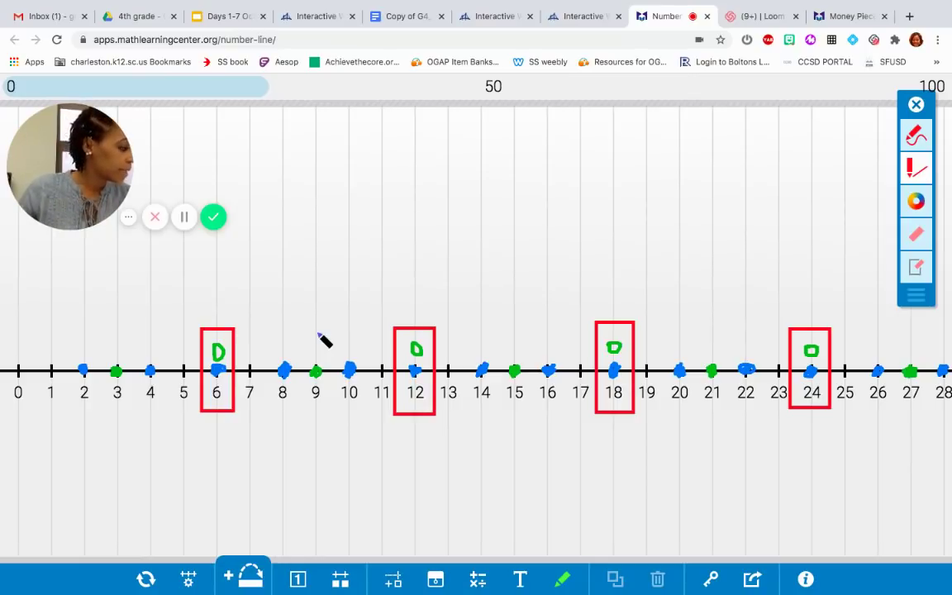
{"action": "left_click", "coordinate": [915, 201]}
Step: Switch the pen to black and circle 4, 8, 12, 16, 20 and 24
{"action": "left_click", "coordinate": [851, 197]}
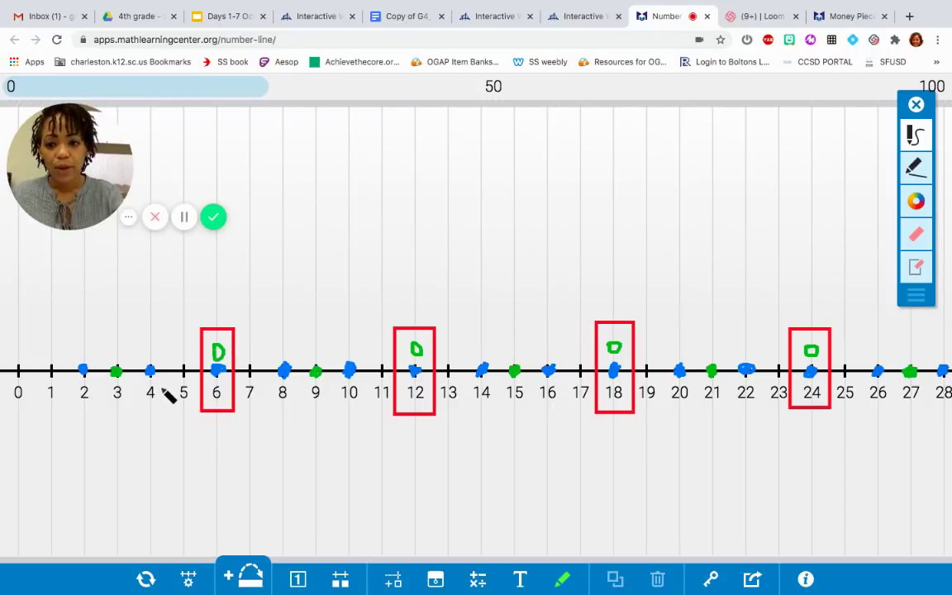
{"action": "mouse_move", "coordinate": [152, 408]}
{"action": "left_mouse_down"}
{"action": "mouse_move", "coordinate": [145, 385]}
{"action": "mouse_move", "coordinate": [155, 386]}
{"action": "left_mouse_up"}
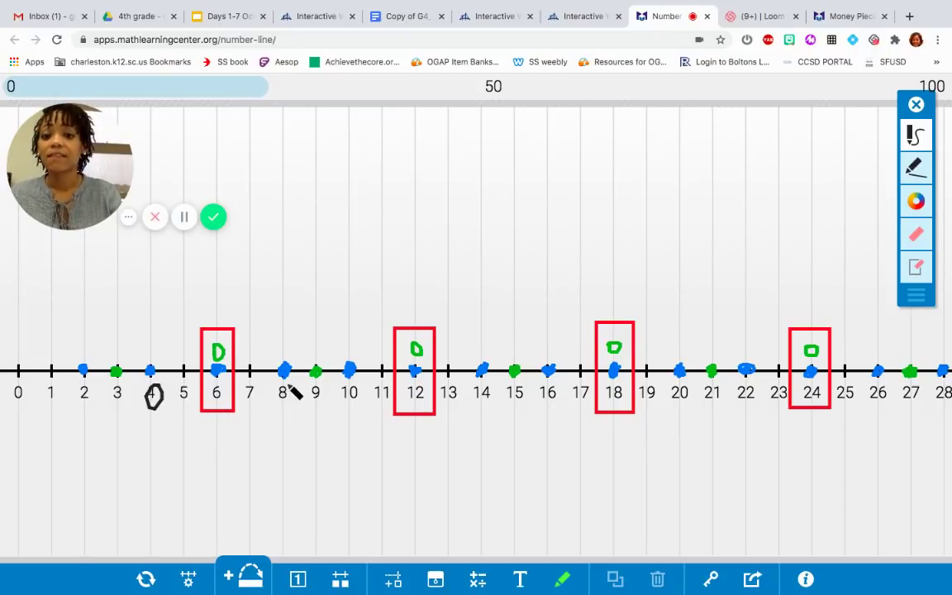
{"action": "left_click_drag", "start_coordinate": [283, 383], "coordinate": [285, 390]}
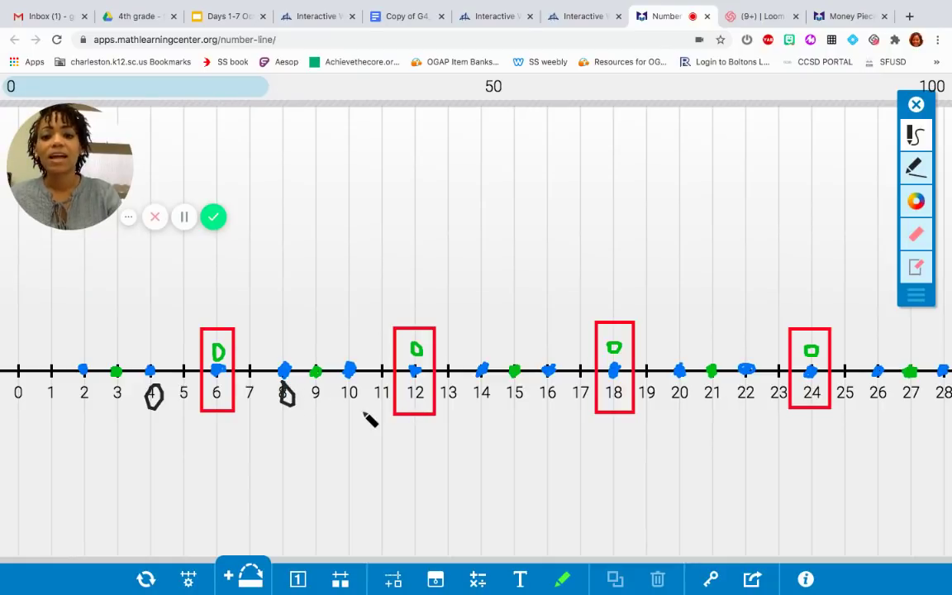
{"action": "mouse_move", "coordinate": [431, 391]}
{"action": "left_mouse_down"}
{"action": "mouse_move", "coordinate": [404, 409]}
{"action": "mouse_move", "coordinate": [433, 395]}
{"action": "left_mouse_up"}
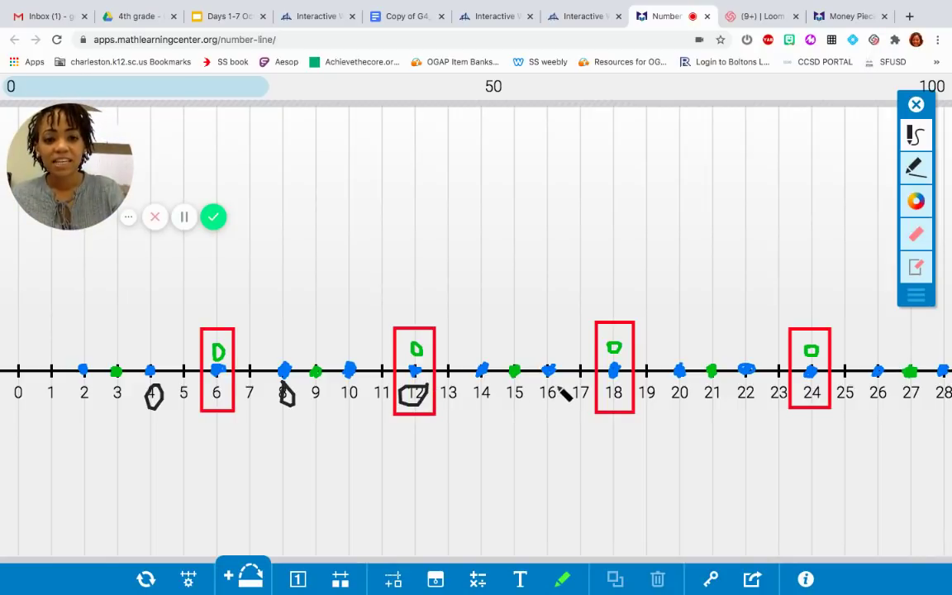
{"action": "mouse_move", "coordinate": [544, 386]}
{"action": "left_mouse_down"}
{"action": "mouse_move", "coordinate": [562, 387]}
{"action": "mouse_move", "coordinate": [567, 399]}
{"action": "left_mouse_up"}
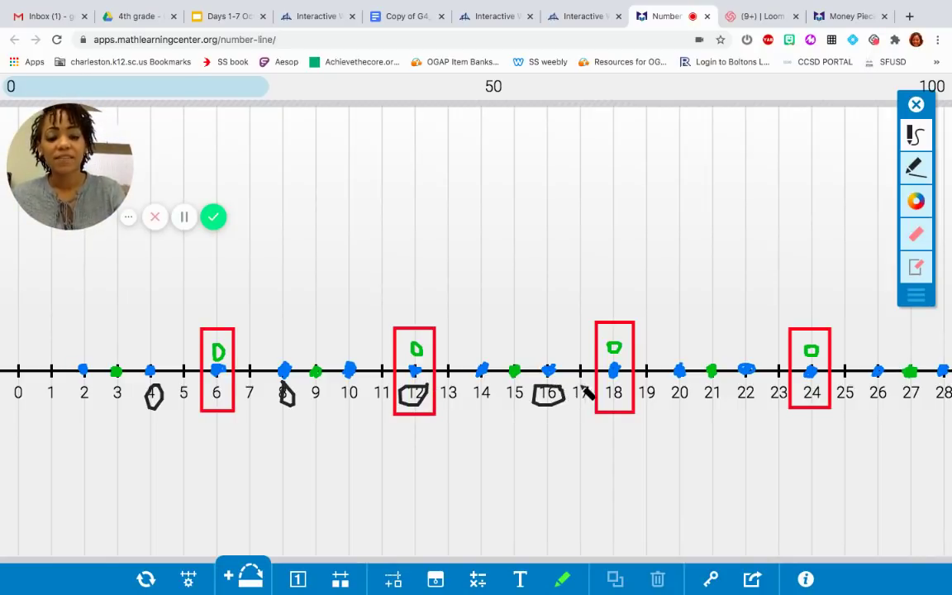
{"action": "mouse_move", "coordinate": [666, 399]}
{"action": "left_mouse_down"}
{"action": "mouse_move", "coordinate": [688, 383]}
{"action": "mouse_move", "coordinate": [666, 402]}
{"action": "left_mouse_up"}
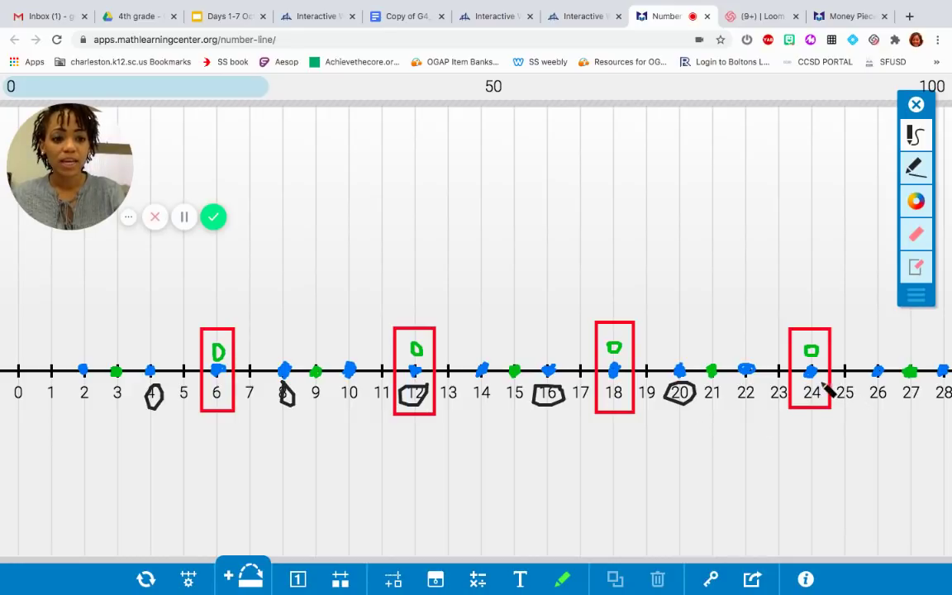
{"action": "mouse_move", "coordinate": [818, 382]}
{"action": "left_mouse_down"}
{"action": "mouse_move", "coordinate": [825, 408]}
{"action": "mouse_move", "coordinate": [803, 408]}
{"action": "left_mouse_up"}
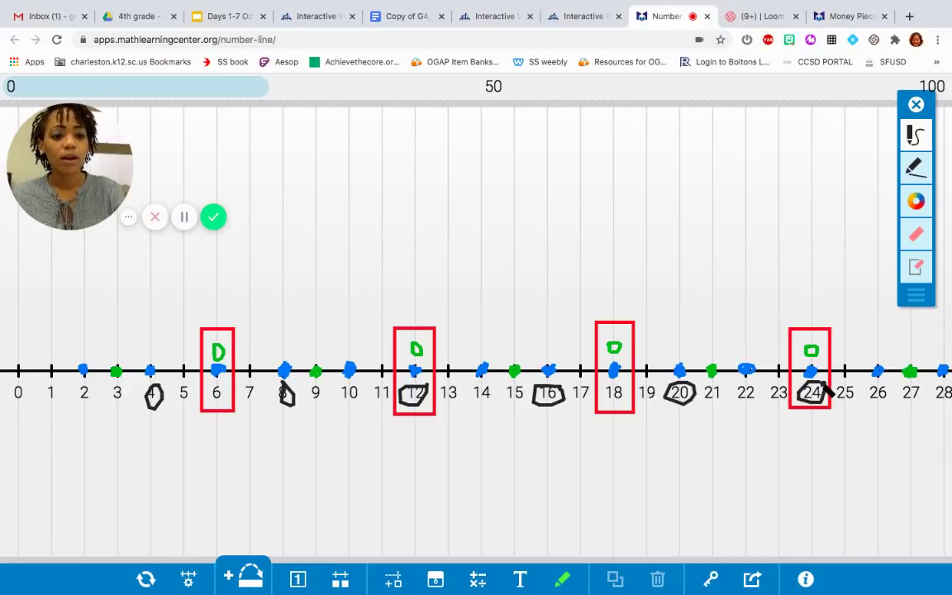
Step: Circle 28, 32, 36 and 40 in black
{"action": "scroll", "coordinate": [826, 397], "scroll_direction": "right", "scroll_amount": 5}
{"action": "scroll", "coordinate": [826, 392], "scroll_direction": "right", "scroll_amount": 4}
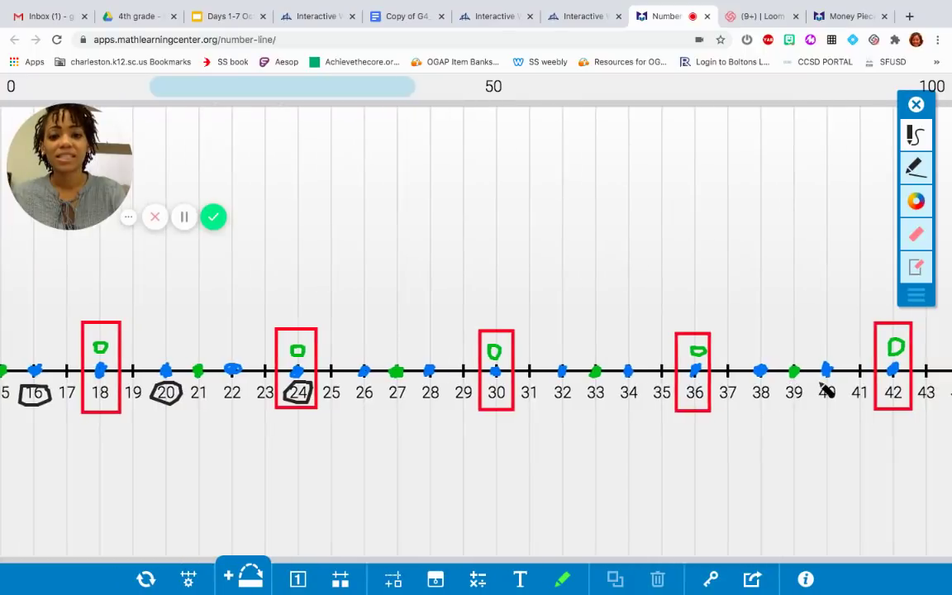
{"action": "left_click_drag", "start_coordinate": [414, 388], "coordinate": [446, 398]}
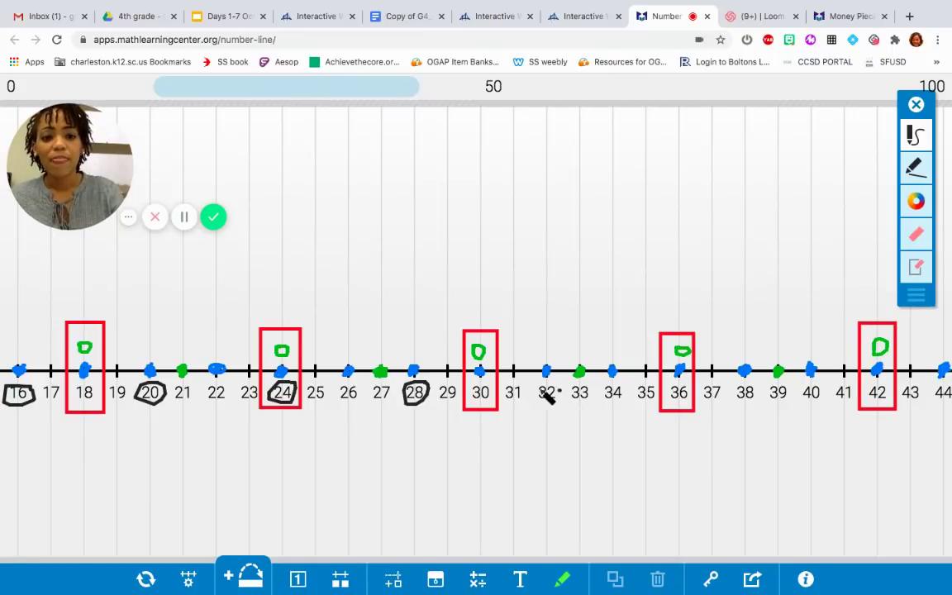
{"action": "mouse_move", "coordinate": [548, 392]}
{"action": "left_mouse_down"}
{"action": "mouse_move", "coordinate": [557, 410]}
{"action": "mouse_move", "coordinate": [566, 402]}
{"action": "mouse_move", "coordinate": [557, 399]}
{"action": "mouse_move", "coordinate": [578, 402]}
{"action": "left_mouse_up"}
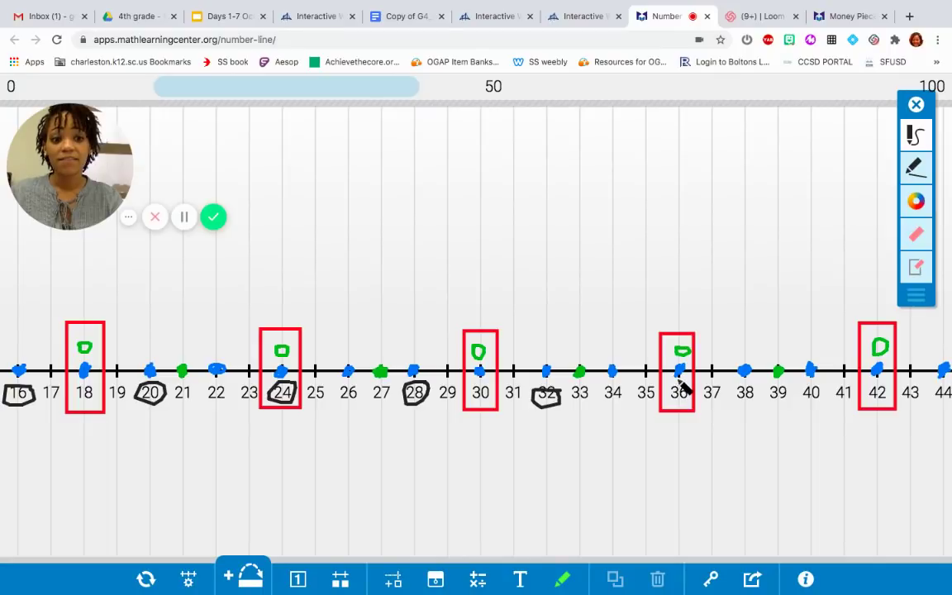
{"action": "mouse_move", "coordinate": [661, 405]}
{"action": "left_mouse_down"}
{"action": "mouse_move", "coordinate": [680, 370]}
{"action": "mouse_move", "coordinate": [700, 389]}
{"action": "left_mouse_up"}
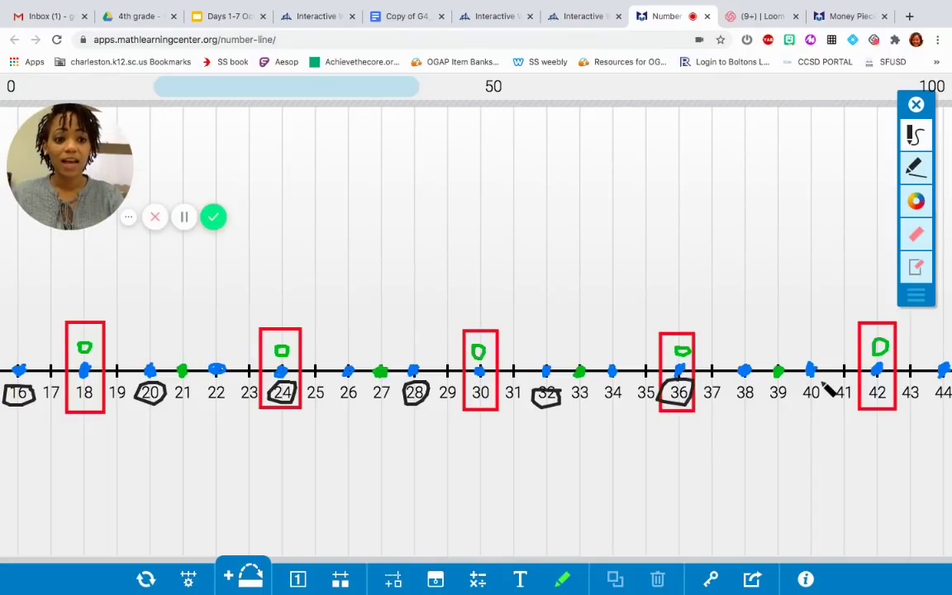
{"action": "mouse_move", "coordinate": [820, 382]}
{"action": "left_mouse_down"}
{"action": "mouse_move", "coordinate": [803, 395]}
{"action": "mouse_move", "coordinate": [828, 405]}
{"action": "mouse_move", "coordinate": [822, 384]}
{"action": "left_mouse_up"}
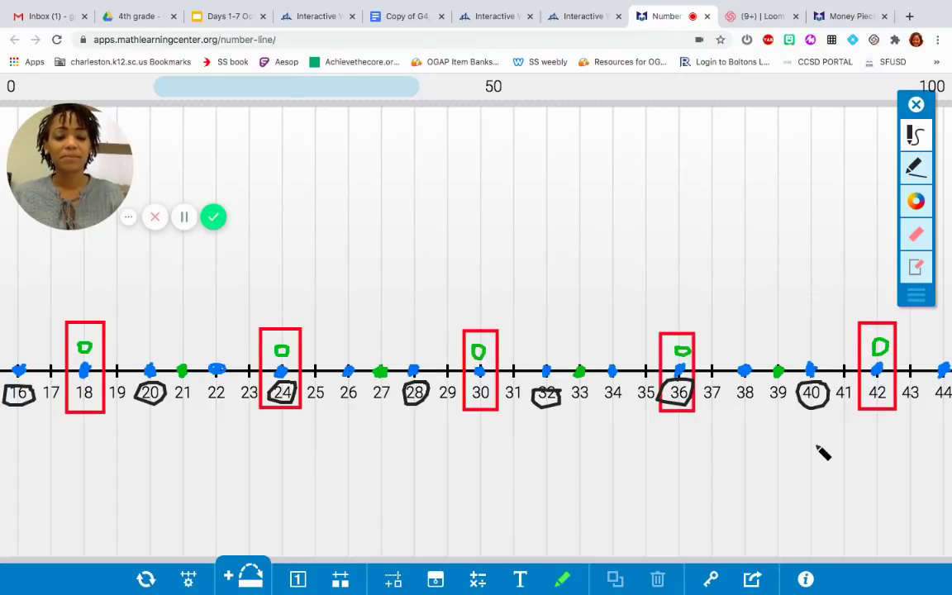
Step: Circle 44, 48, 52 and 56 in black
{"action": "scroll", "coordinate": [819, 451], "scroll_direction": "left", "scroll_amount": 5}
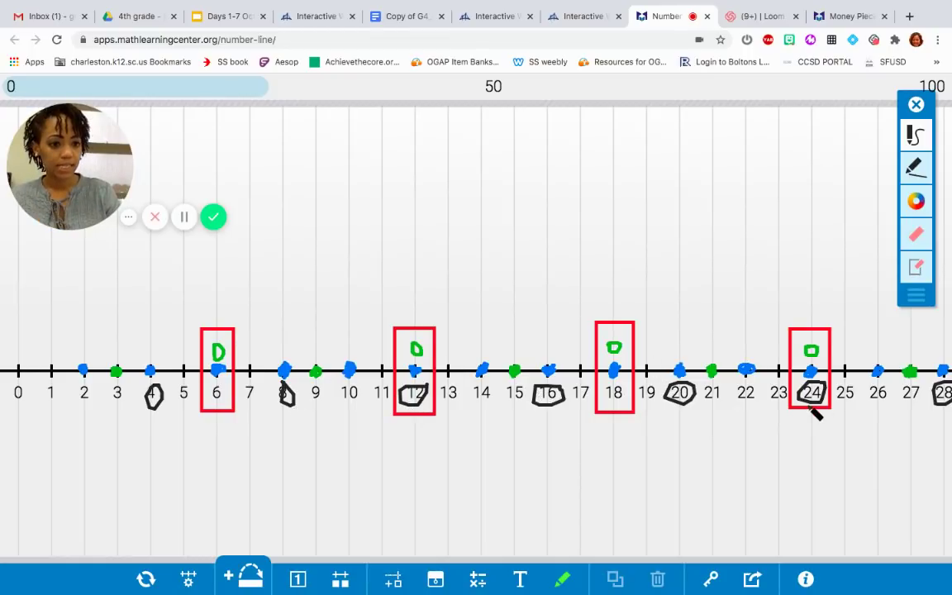
{"action": "scroll", "coordinate": [817, 409], "scroll_direction": "right", "scroll_amount": 1}
{"action": "scroll", "coordinate": [815, 413], "scroll_direction": "right", "scroll_amount": 2}
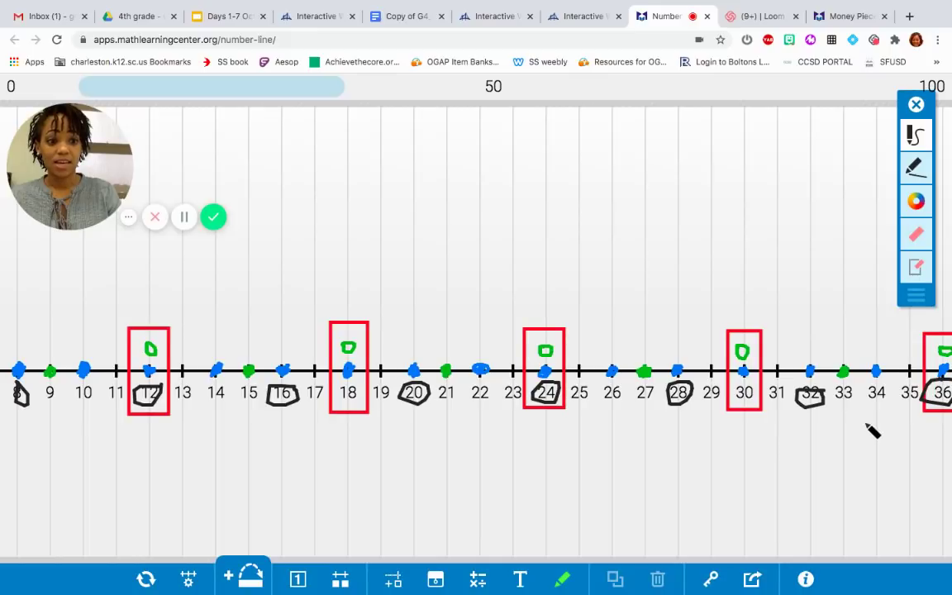
{"action": "scroll", "coordinate": [867, 431], "scroll_direction": "right", "scroll_amount": 1}
{"action": "scroll", "coordinate": [870, 430], "scroll_direction": "right", "scroll_amount": 2}
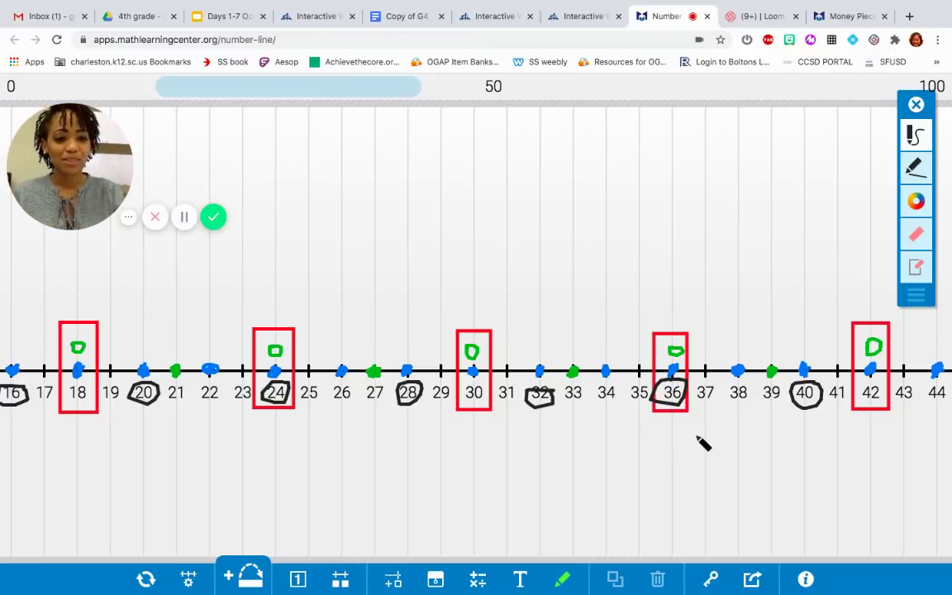
{"action": "scroll", "coordinate": [703, 444], "scroll_direction": "right", "scroll_amount": 4}
{"action": "scroll", "coordinate": [702, 444], "scroll_direction": "right", "scroll_amount": 1}
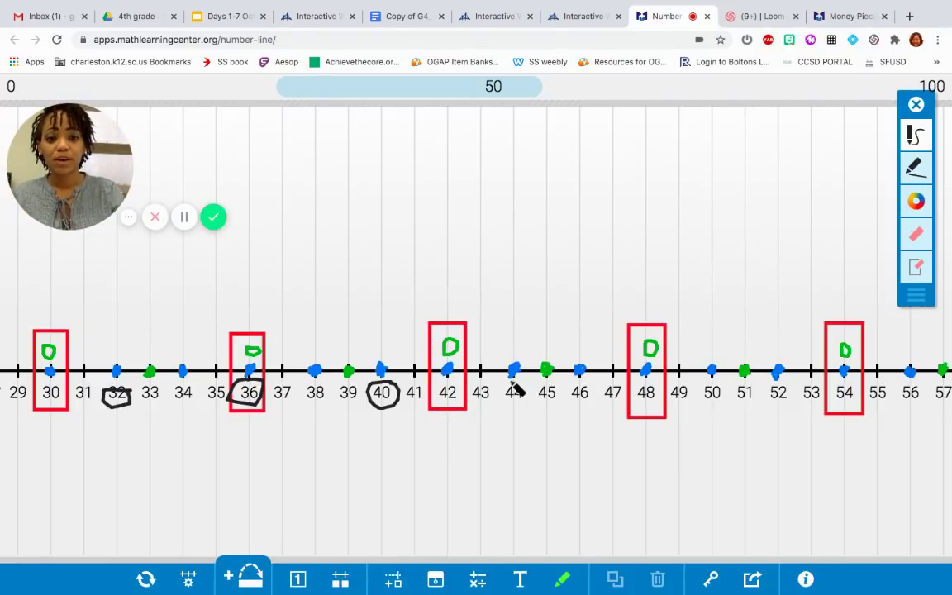
{"action": "mouse_move", "coordinate": [516, 383]}
{"action": "left_mouse_down"}
{"action": "mouse_move", "coordinate": [515, 405]}
{"action": "mouse_move", "coordinate": [527, 389]}
{"action": "mouse_move", "coordinate": [519, 381]}
{"action": "left_mouse_up"}
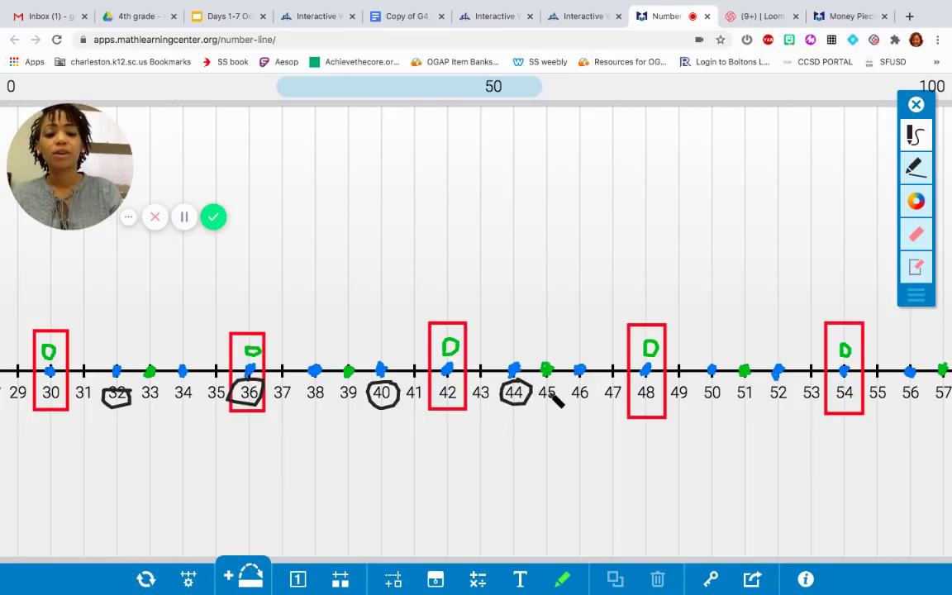
{"action": "mouse_move", "coordinate": [663, 389]}
{"action": "left_mouse_down"}
{"action": "mouse_move", "coordinate": [637, 398]}
{"action": "mouse_move", "coordinate": [659, 404]}
{"action": "mouse_move", "coordinate": [662, 395]}
{"action": "left_mouse_up"}
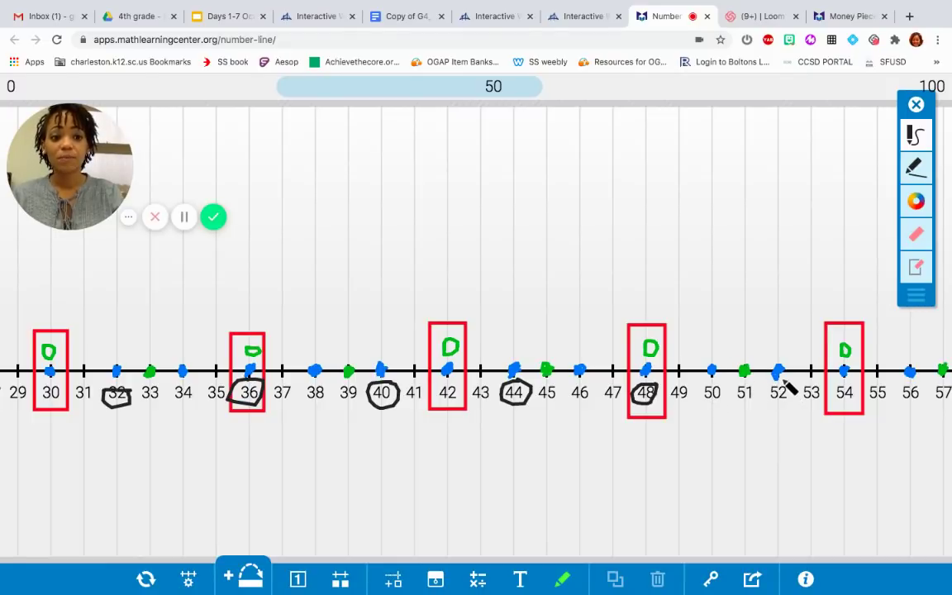
{"action": "mouse_move", "coordinate": [782, 385]}
{"action": "left_mouse_down"}
{"action": "mouse_move", "coordinate": [782, 406]}
{"action": "mouse_move", "coordinate": [795, 390]}
{"action": "mouse_move", "coordinate": [773, 382]}
{"action": "left_mouse_up"}
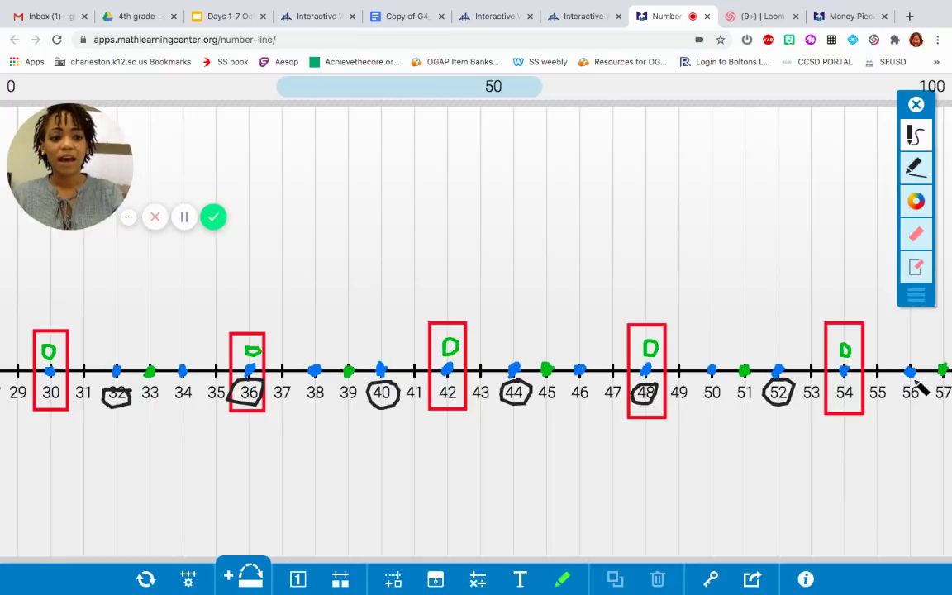
{"action": "mouse_move", "coordinate": [912, 381]}
{"action": "left_mouse_down"}
{"action": "mouse_move", "coordinate": [899, 399]}
{"action": "mouse_move", "coordinate": [901, 386]}
{"action": "left_mouse_up"}
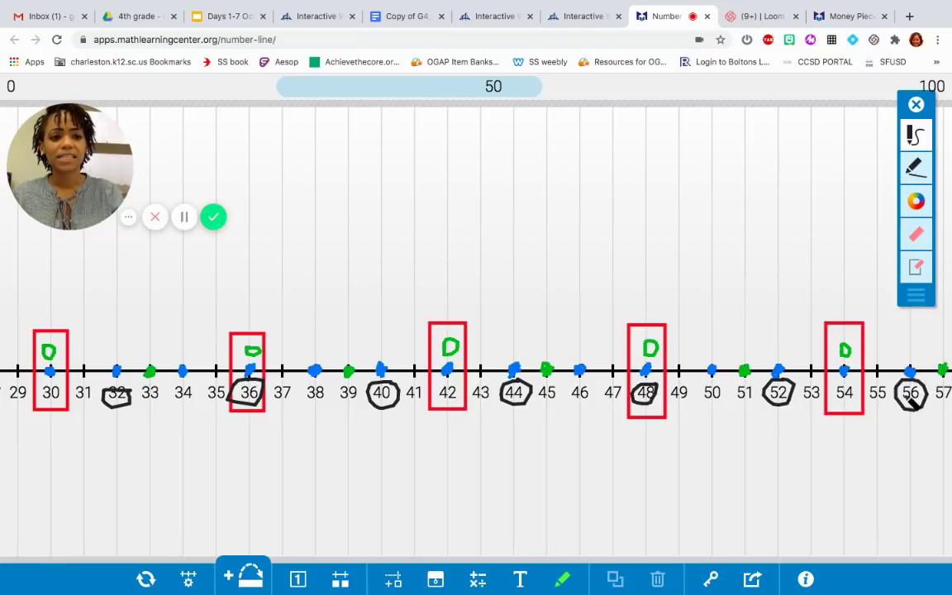
Step: Circle 60, 64, 68 and 72 in black
{"action": "scroll", "coordinate": [912, 403], "scroll_direction": "right", "scroll_amount": 8}
{"action": "scroll", "coordinate": [913, 403], "scroll_direction": "right", "scroll_amount": 4}
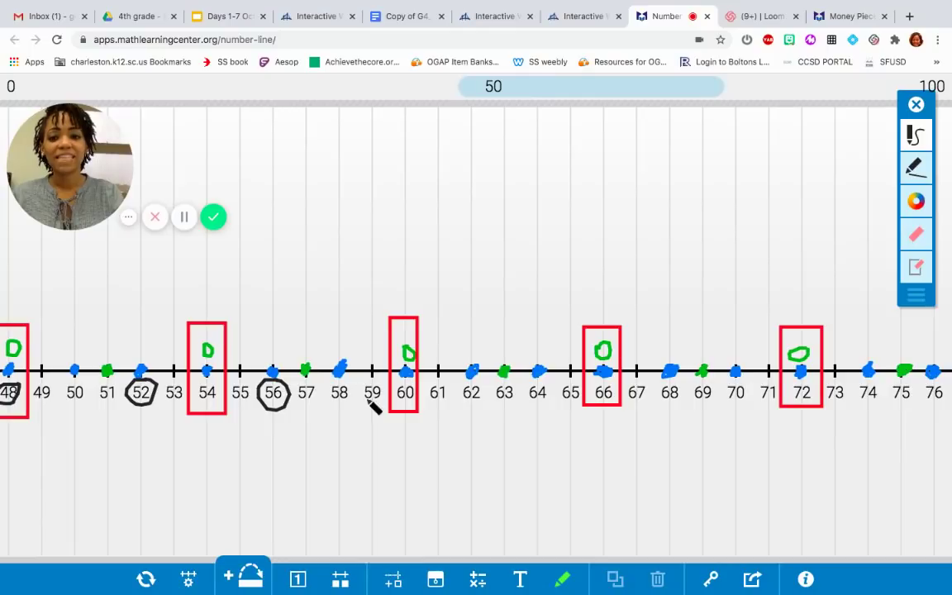
{"action": "mouse_move", "coordinate": [405, 389]}
{"action": "left_mouse_down"}
{"action": "mouse_move", "coordinate": [410, 410]}
{"action": "mouse_move", "coordinate": [397, 398]}
{"action": "mouse_move", "coordinate": [406, 388]}
{"action": "left_mouse_up"}
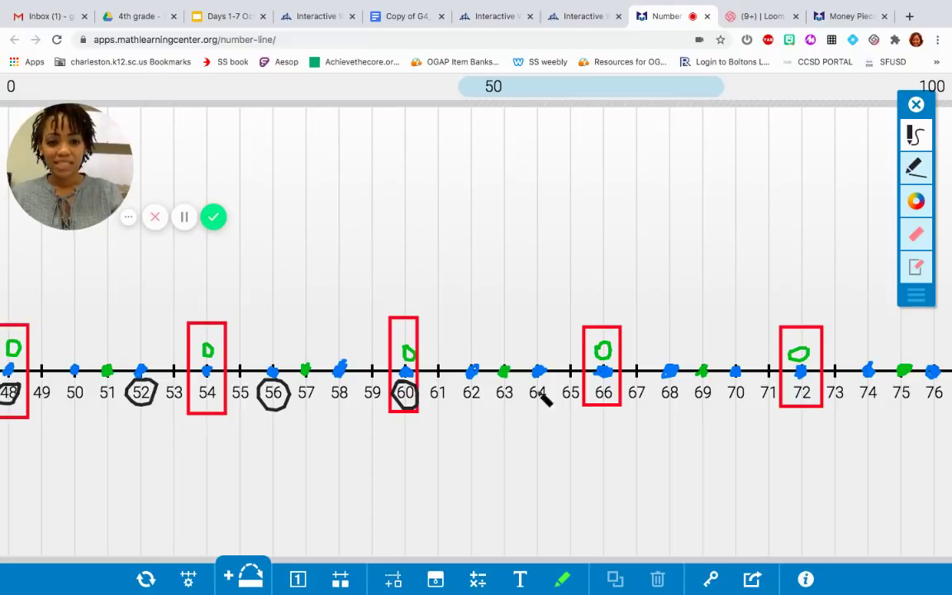
{"action": "left_click_drag", "start_coordinate": [536, 408], "coordinate": [555, 390]}
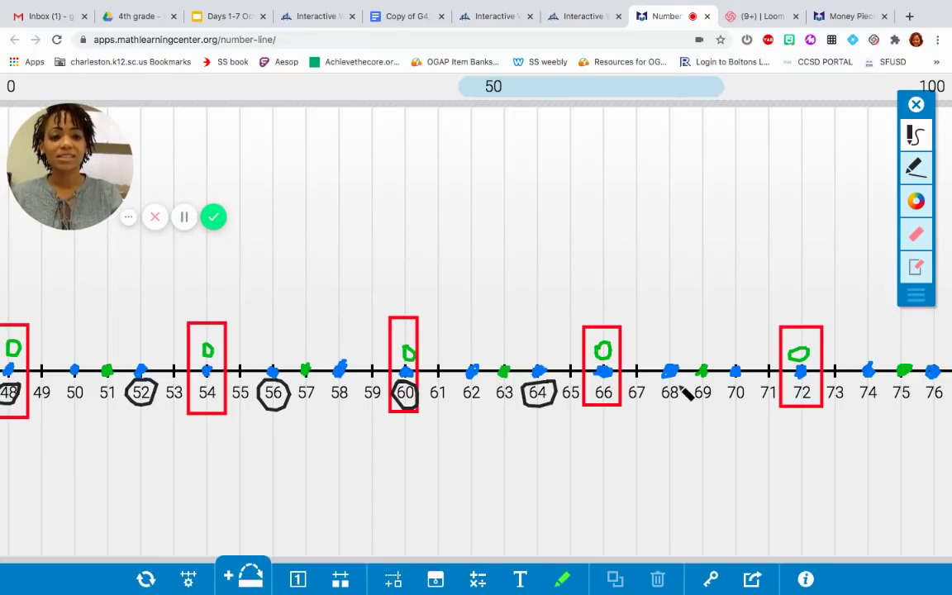
{"action": "left_click_drag", "start_coordinate": [683, 408], "coordinate": [684, 395]}
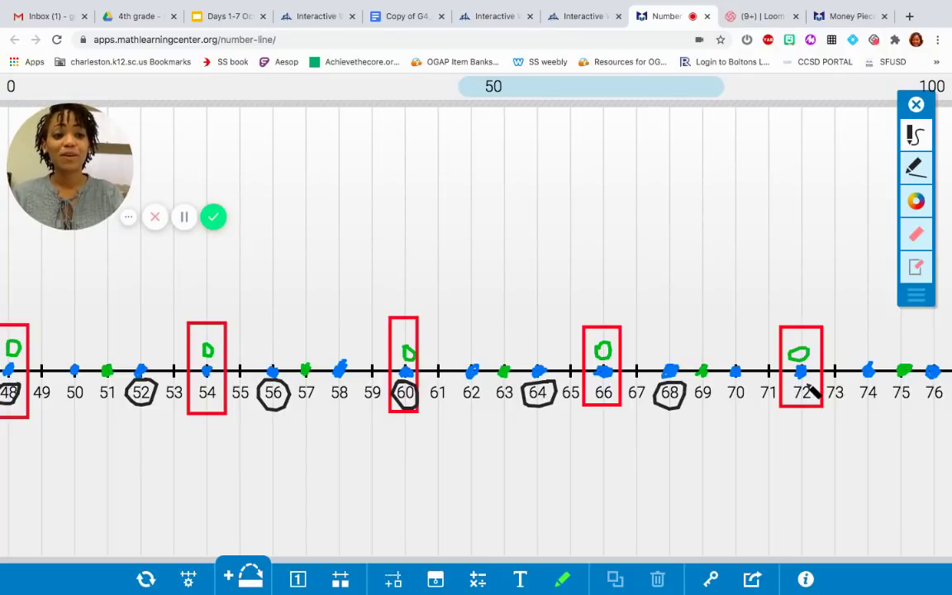
{"action": "mouse_move", "coordinate": [795, 403]}
{"action": "left_mouse_down"}
{"action": "mouse_move", "coordinate": [818, 385]}
{"action": "mouse_move", "coordinate": [792, 405]}
{"action": "left_mouse_up"}
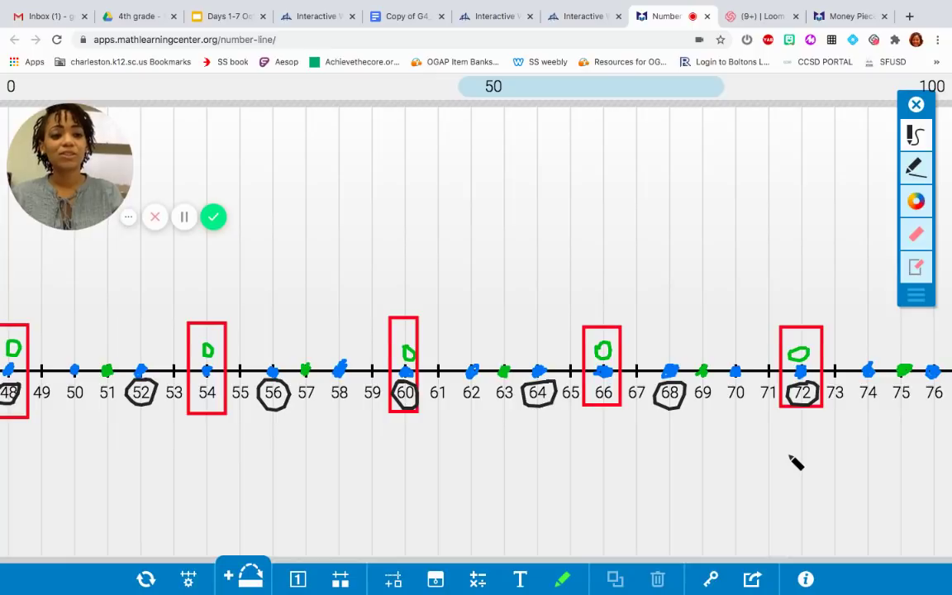
Step: Circle 76, 80, 84, 88, 92, 96 and 100 in black
{"action": "scroll", "coordinate": [797, 461], "scroll_direction": "right", "scroll_amount": 5}
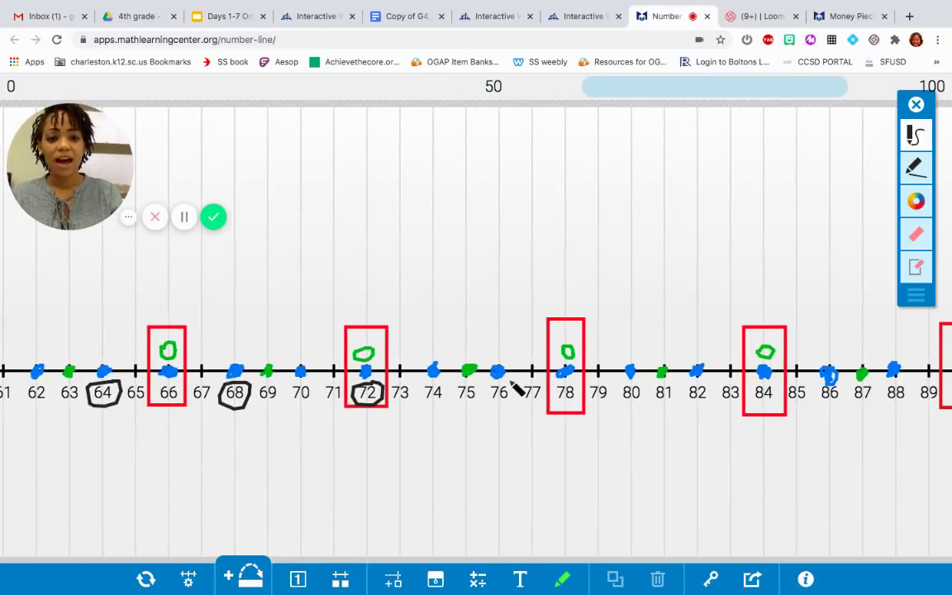
{"action": "left_click_drag", "start_coordinate": [498, 381], "coordinate": [516, 394]}
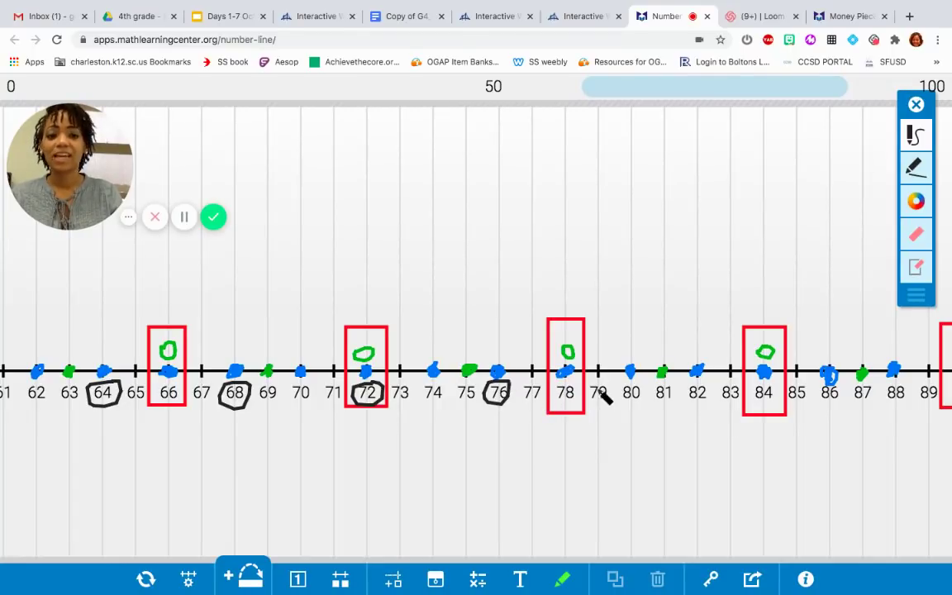
{"action": "mouse_move", "coordinate": [637, 391]}
{"action": "left_mouse_down"}
{"action": "mouse_move", "coordinate": [637, 415]}
{"action": "mouse_move", "coordinate": [647, 384]}
{"action": "left_mouse_up"}
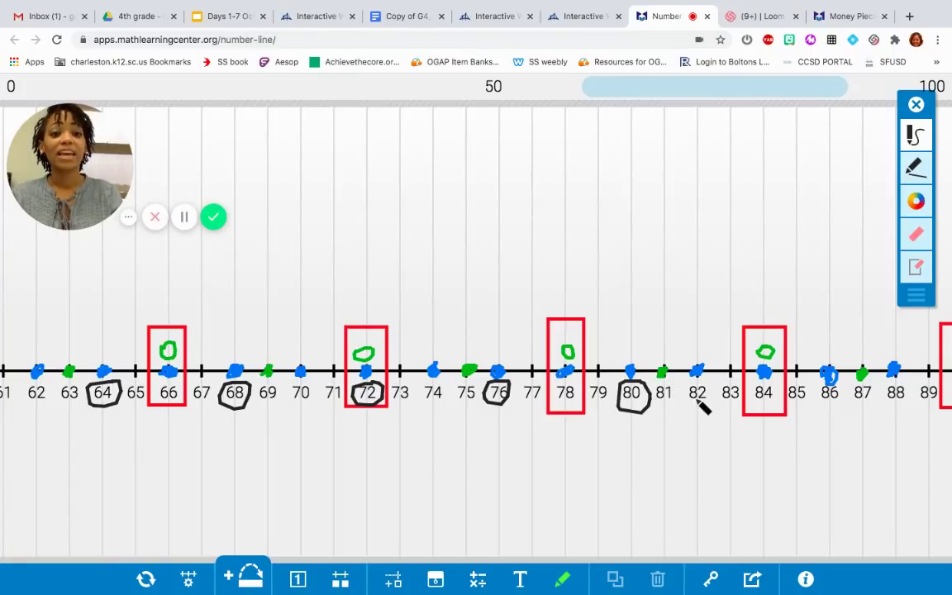
{"action": "mouse_move", "coordinate": [786, 389]}
{"action": "left_mouse_down"}
{"action": "mouse_move", "coordinate": [759, 414]}
{"action": "mouse_move", "coordinate": [786, 393]}
{"action": "left_mouse_up"}
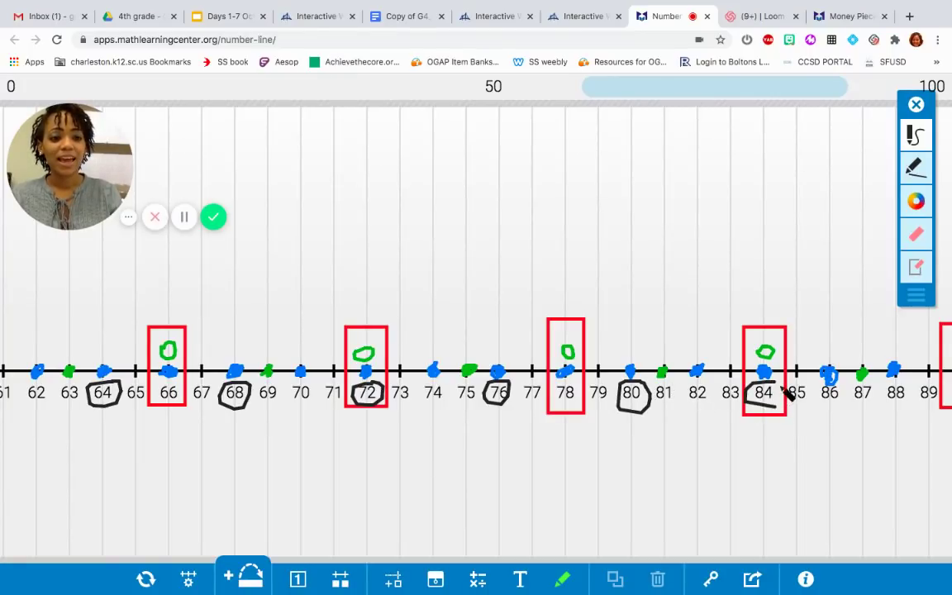
{"action": "scroll", "coordinate": [782, 453], "scroll_direction": "right", "scroll_amount": 10}
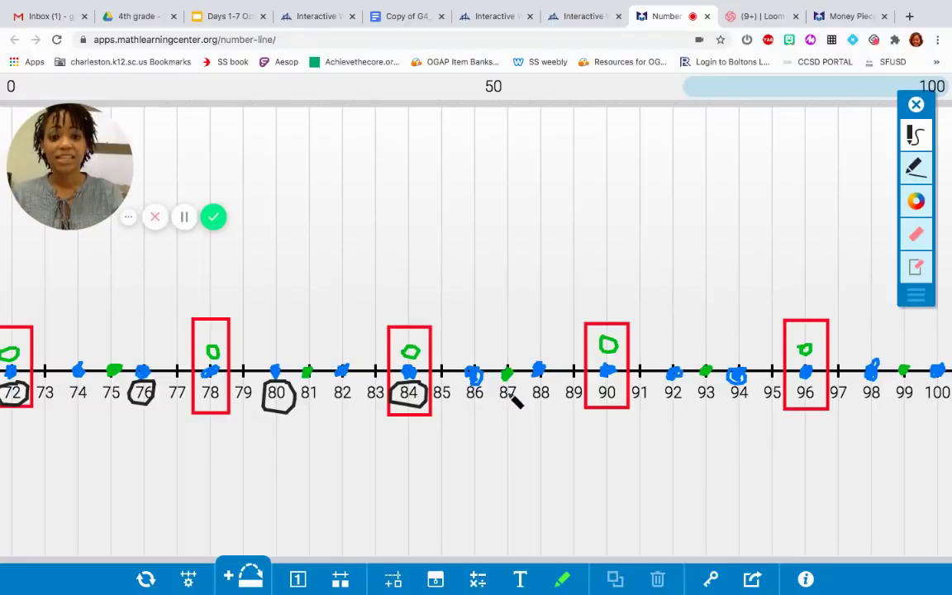
{"action": "left_click_drag", "start_coordinate": [538, 405], "coordinate": [548, 395]}
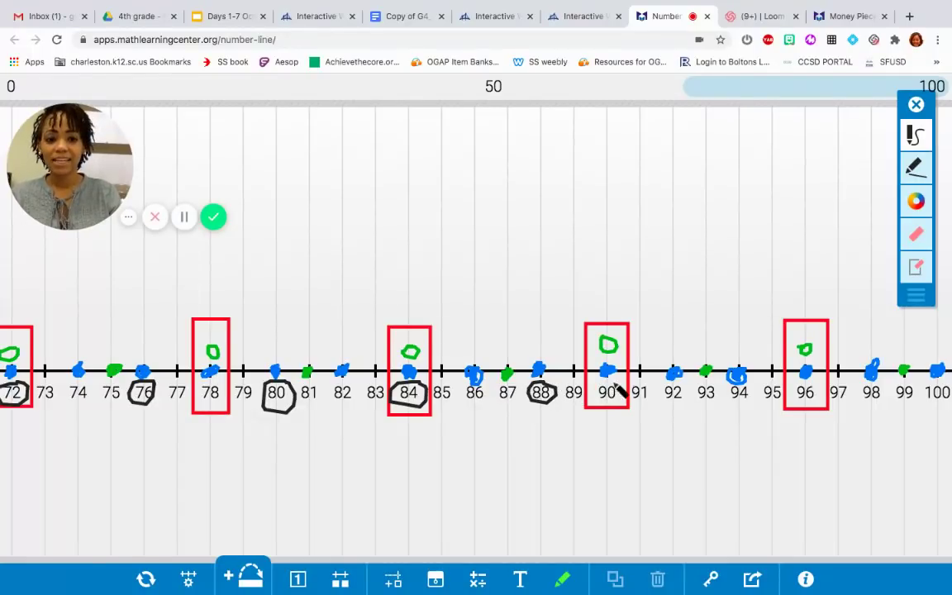
{"action": "left_click_drag", "start_coordinate": [683, 407], "coordinate": [699, 397]}
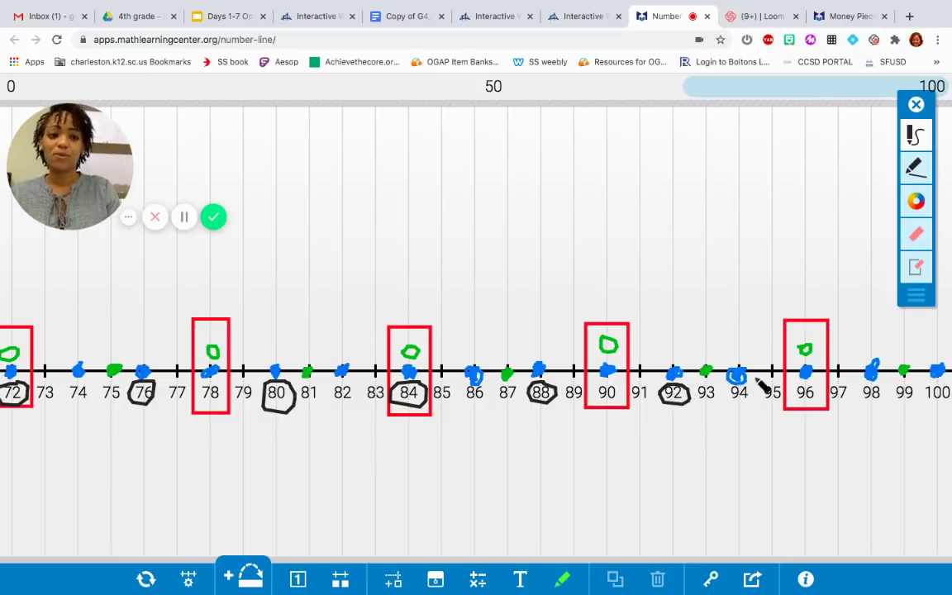
{"action": "mouse_move", "coordinate": [818, 382]}
{"action": "left_mouse_down"}
{"action": "mouse_move", "coordinate": [796, 399]}
{"action": "mouse_move", "coordinate": [822, 399]}
{"action": "left_mouse_up"}
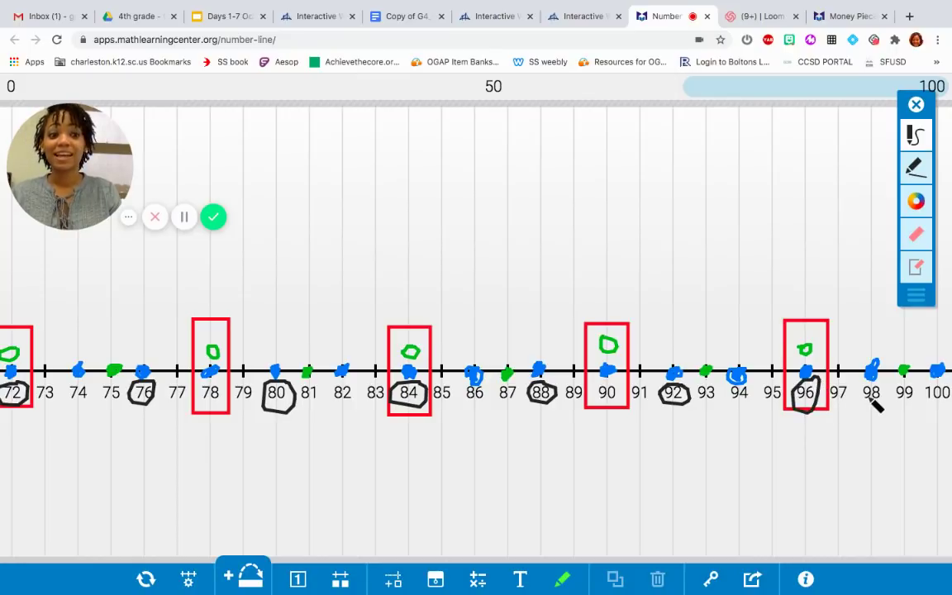
{"action": "mouse_move", "coordinate": [944, 385]}
{"action": "left_mouse_down"}
{"action": "mouse_move", "coordinate": [932, 407]}
{"action": "mouse_move", "coordinate": [951, 405]}
{"action": "left_mouse_up"}
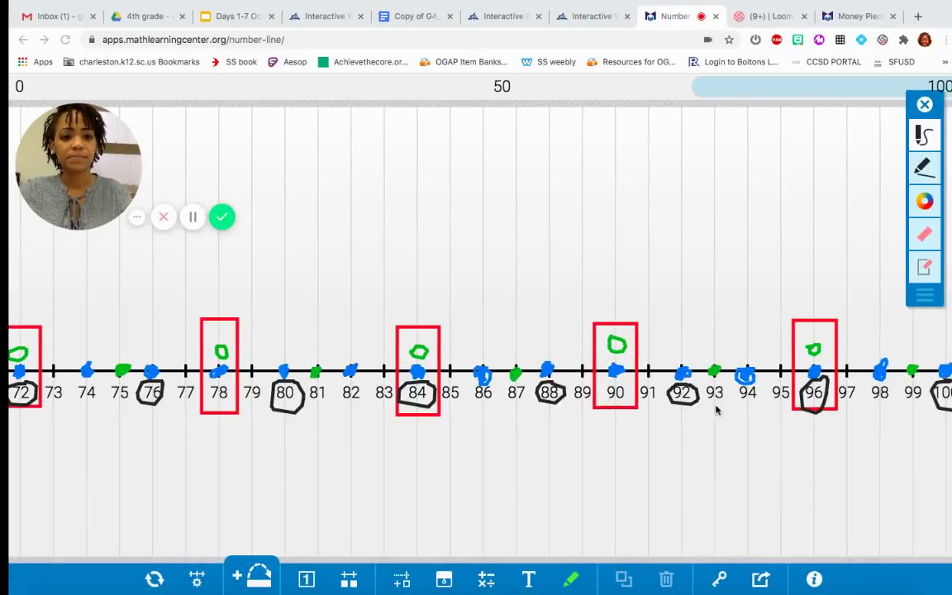
Step: Scroll the number line left until 0 through 28 is showing
{"action": "scroll", "coordinate": [808, 425], "scroll_direction": "left", "scroll_amount": 15}
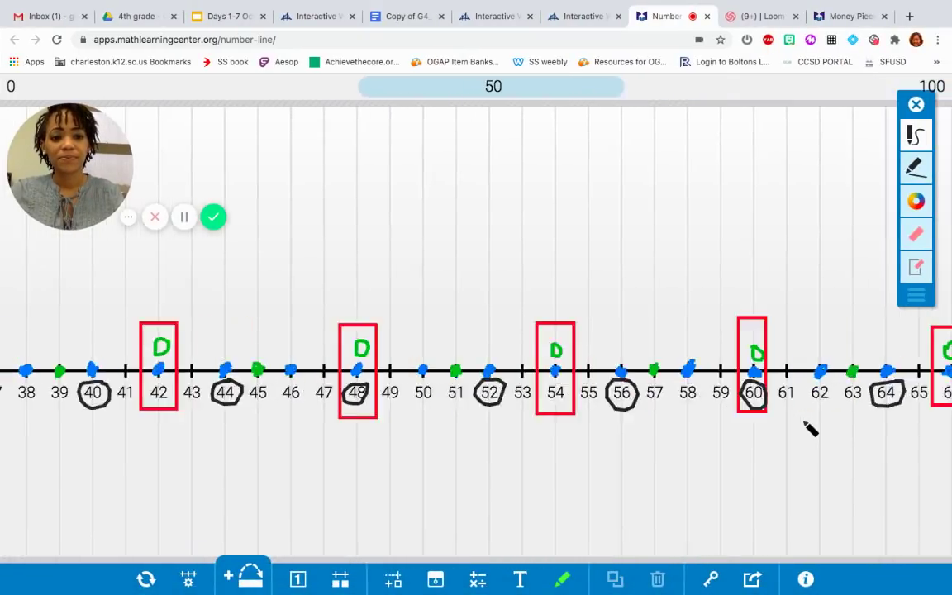
{"action": "scroll", "coordinate": [811, 428], "scroll_direction": "left", "scroll_amount": 10}
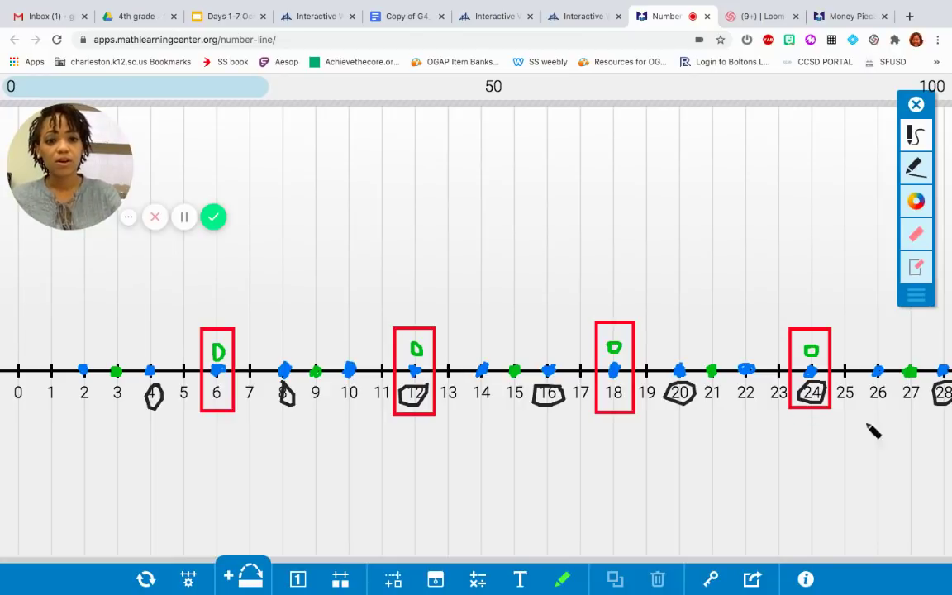
Step: Add a text legend: 'multiples of 2 in blue', 'multiples of 3 in green', 'multiples of 6 have red box'
{"action": "left_click", "coordinate": [521, 583]}
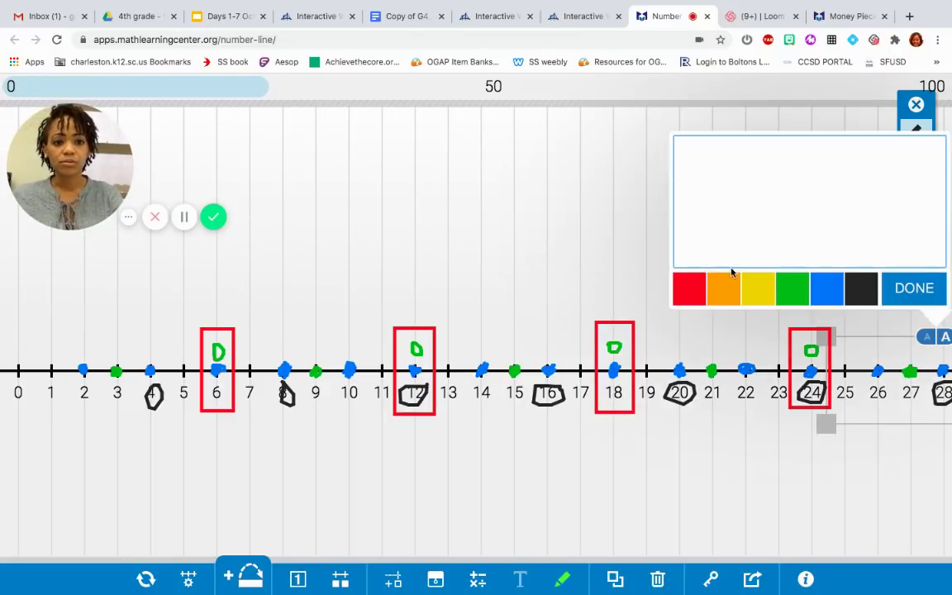
{"action": "type", "text": "multiples o"}
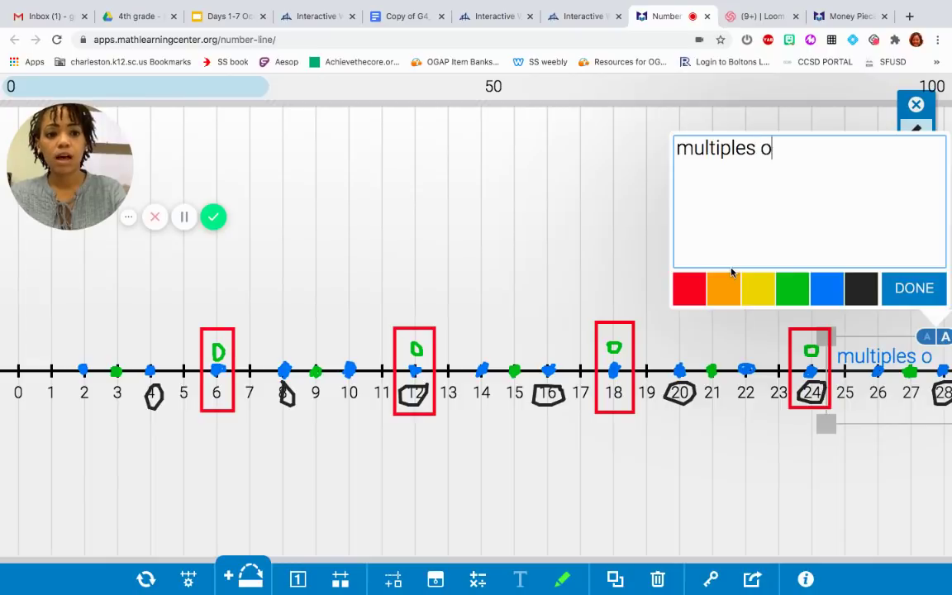
{"action": "type", "text": "f 2 in ble"}
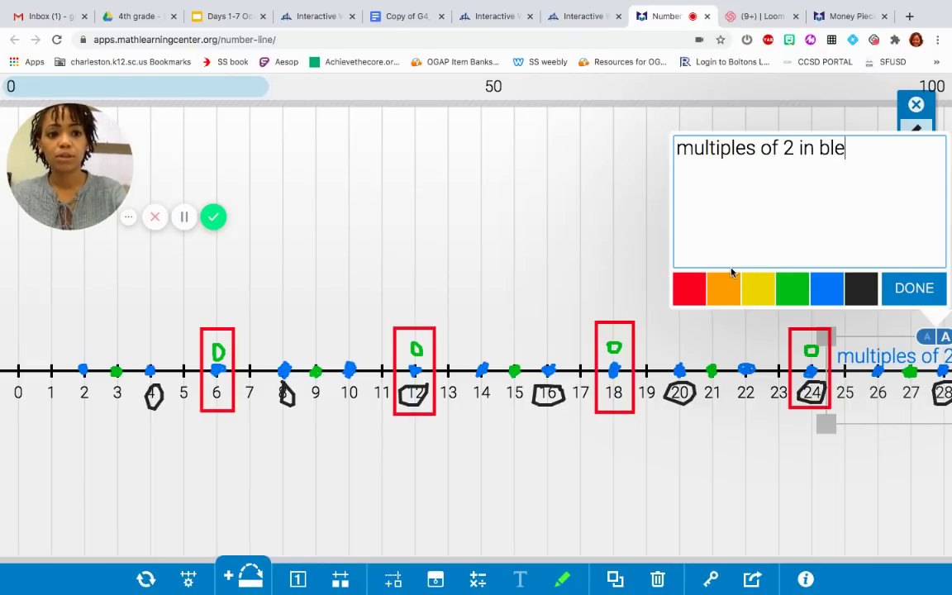
{"action": "key", "text": "BackSpace"}
{"action": "type", "text": "ue"}
{"action": "key", "text": "Return"}
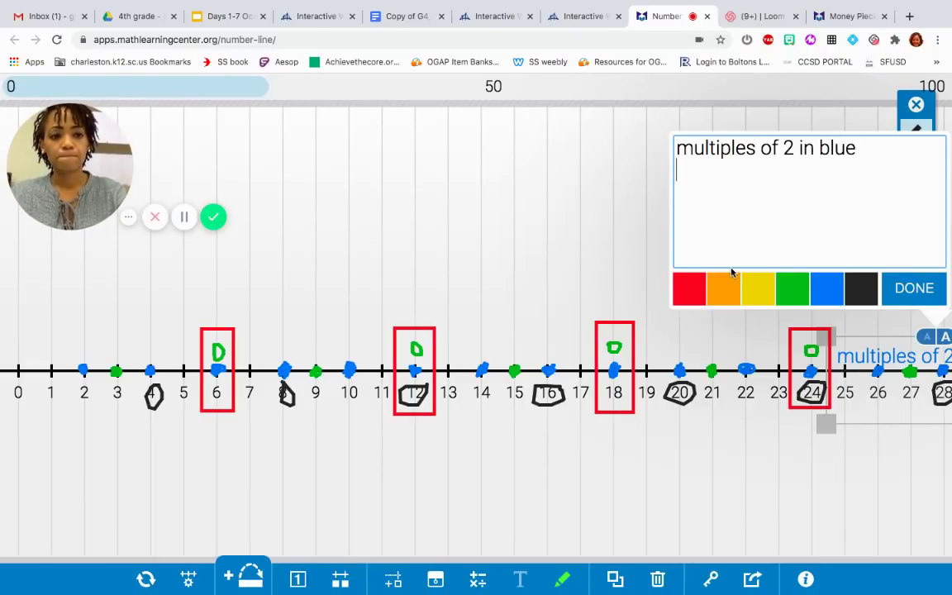
{"action": "type", "text": "multiples of"}
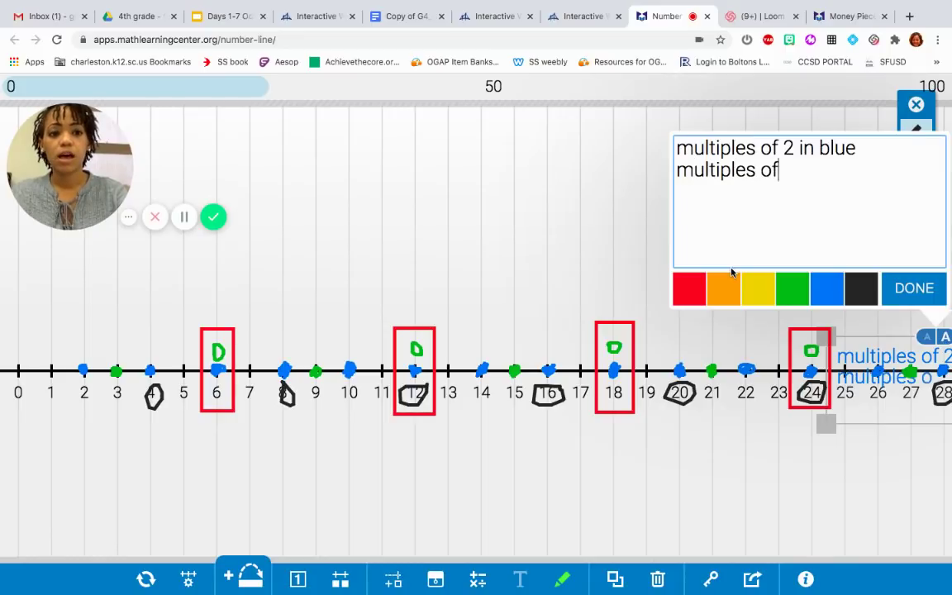
{"action": "type", "text": " 3 in green"}
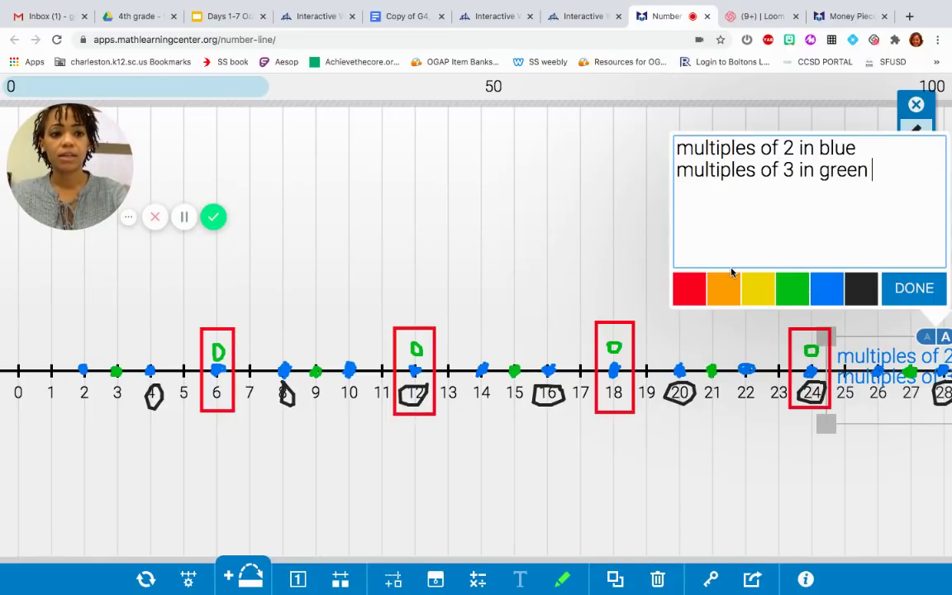
{"action": "key", "text": "Return"}
{"action": "type", "text": "mult"}
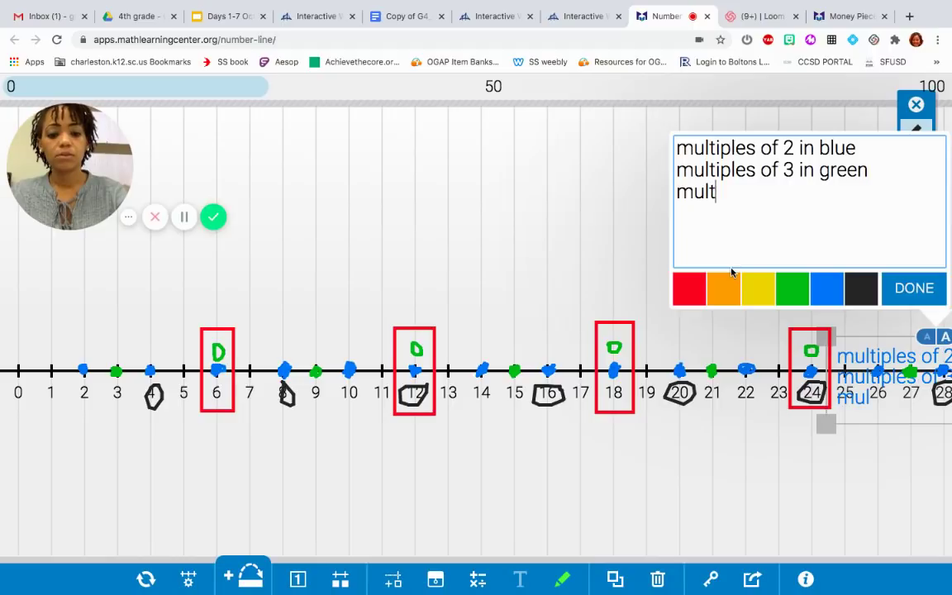
{"action": "type", "text": "iples of 6"}
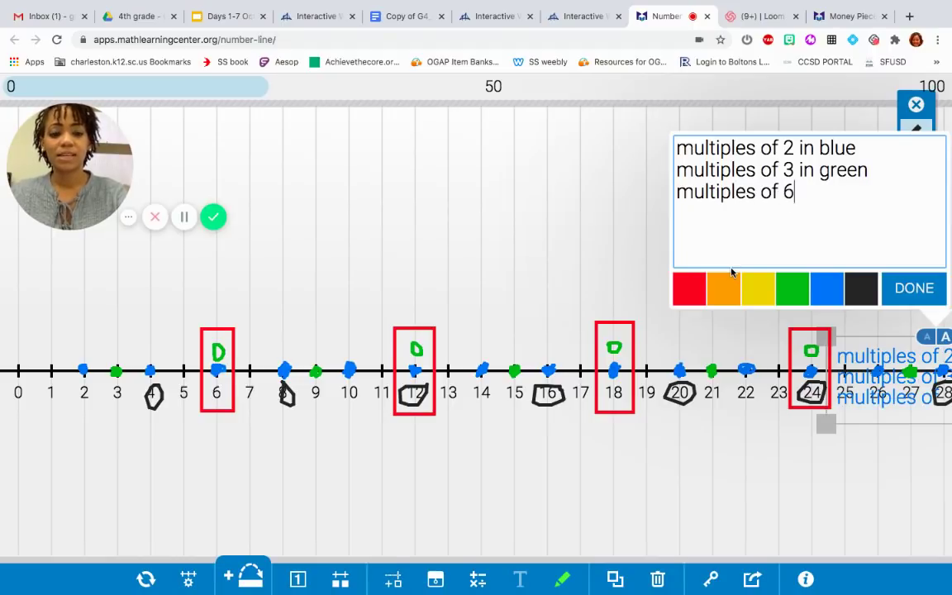
{"action": "type", "text": " hav"}
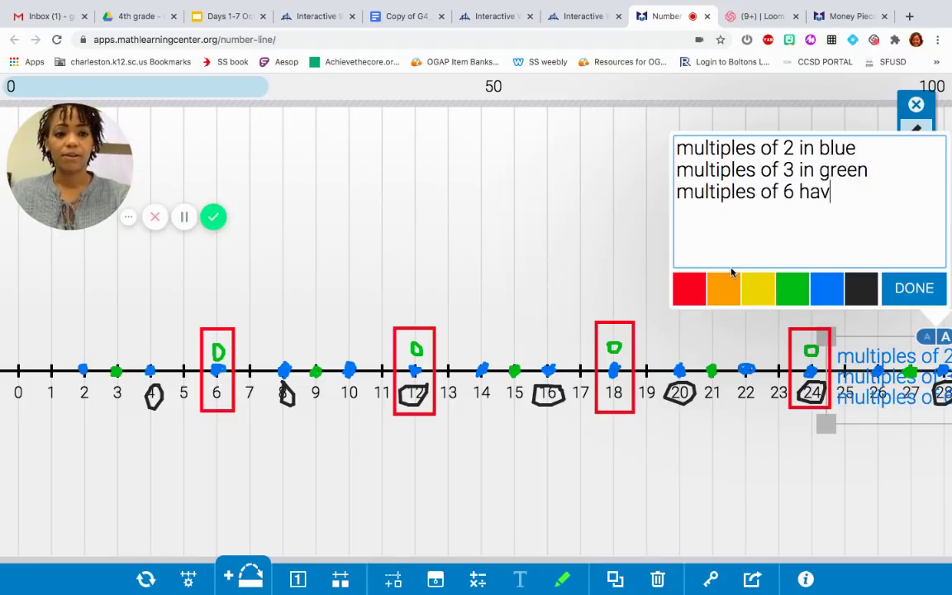
{"action": "type", "text": "e red box"}
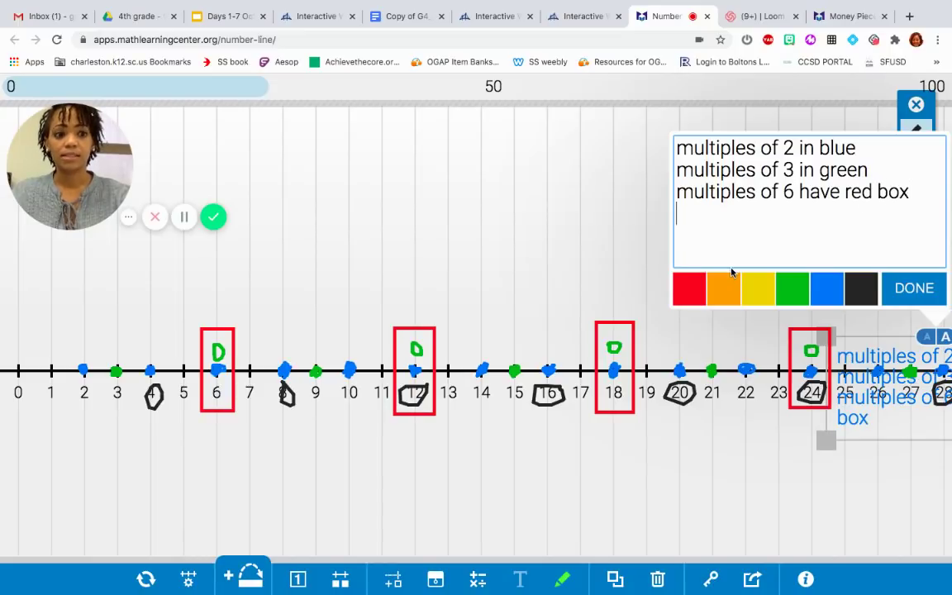
{"action": "key", "text": "Return"}
{"action": "left_click", "coordinate": [936, 298]}
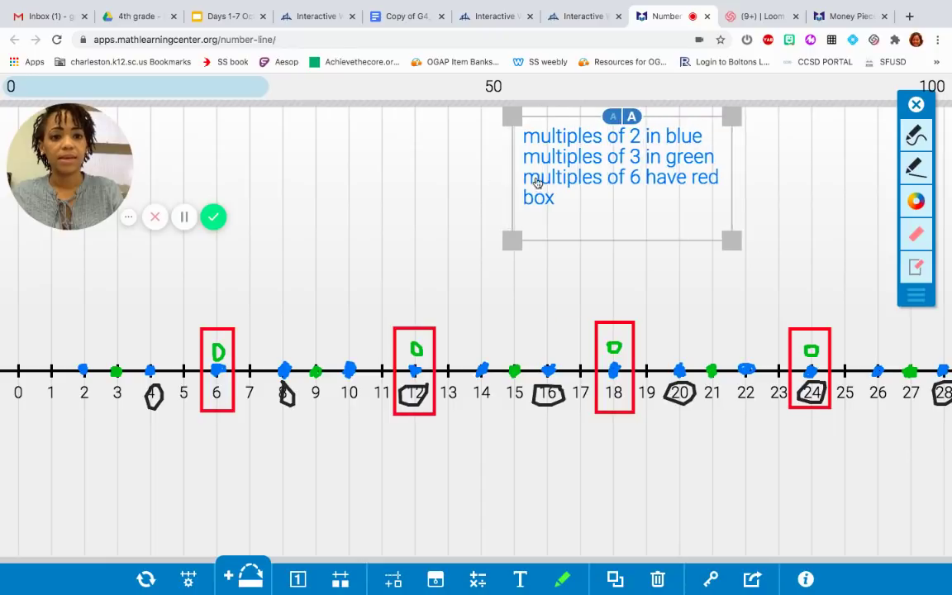
Step: Enlarge the legend's font and widen its box so each rule fits one line
{"action": "left_click", "coordinate": [587, 118]}
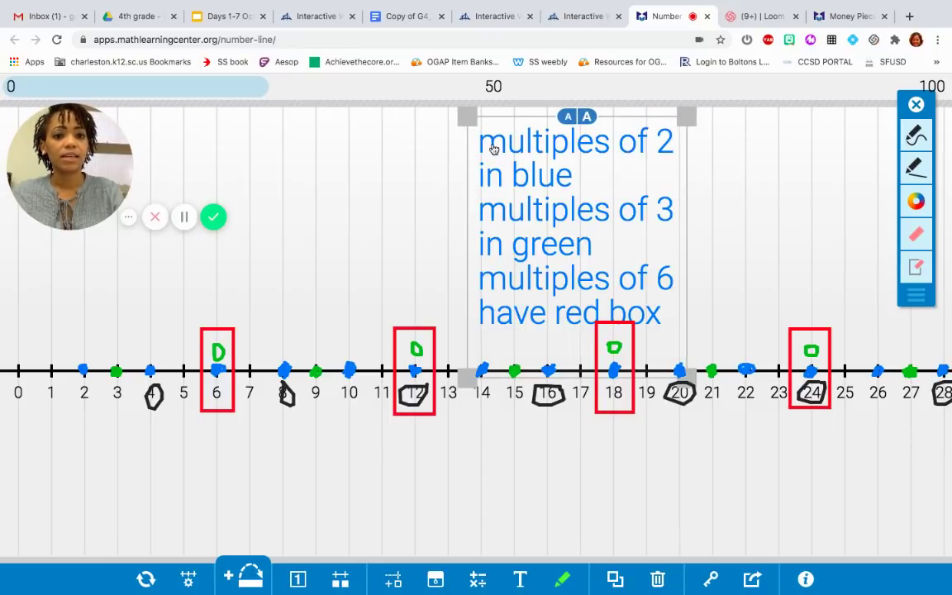
{"action": "left_click_drag", "start_coordinate": [694, 380], "coordinate": [915, 311]}
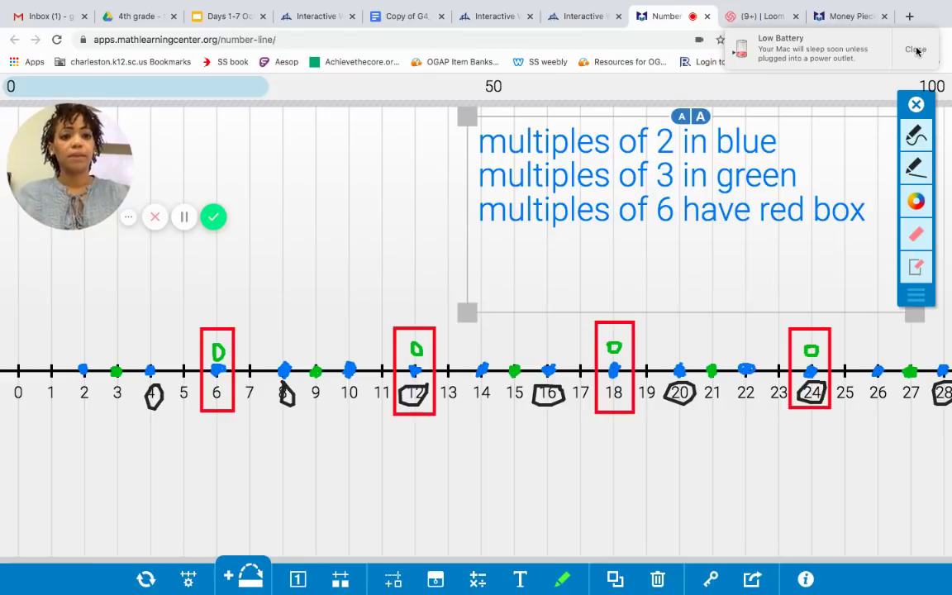
{"action": "left_click", "coordinate": [827, 43]}
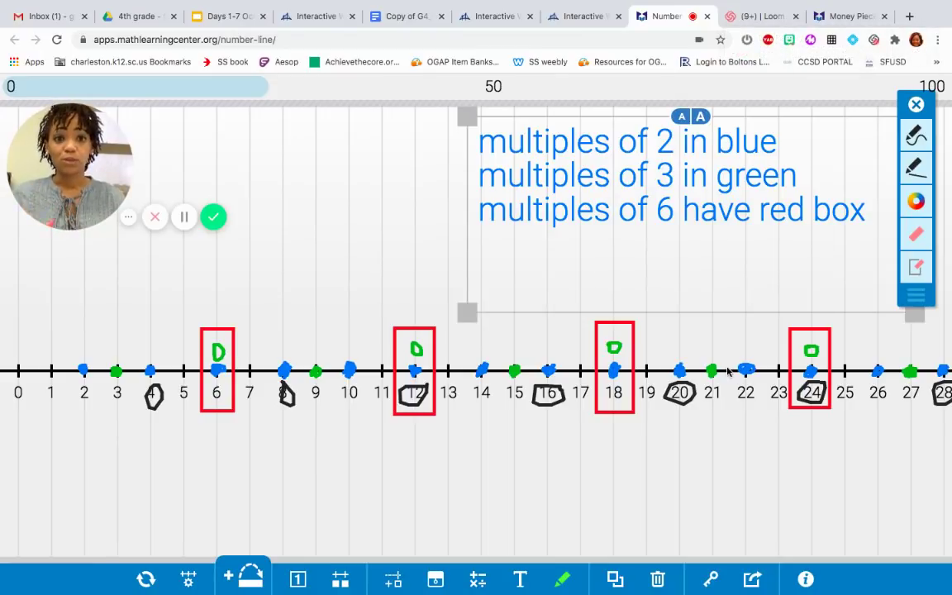
Step: Add a fourth legend line, 'multiples of 4 black circle'
{"action": "left_click", "coordinate": [793, 214]}
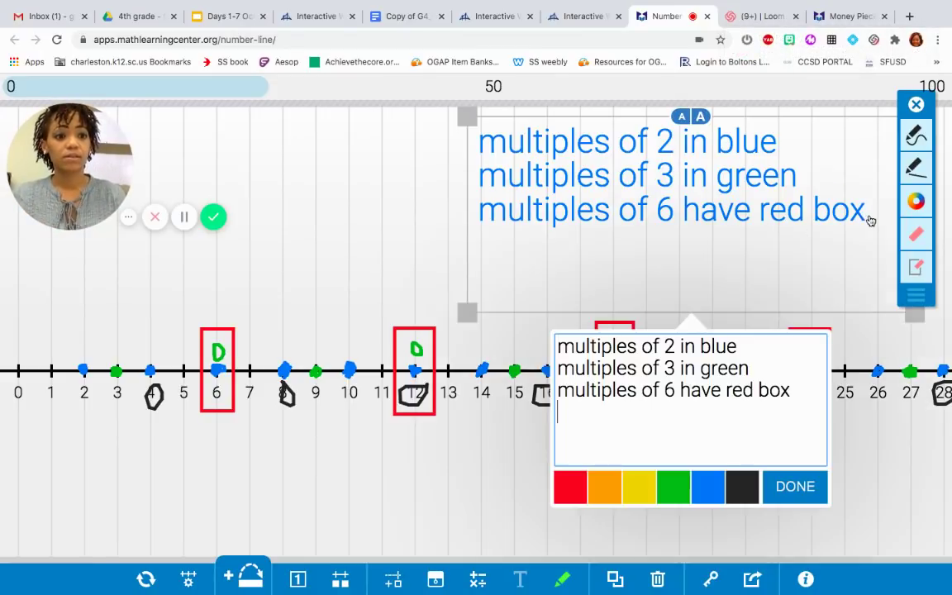
{"action": "key", "text": "Return"}
{"action": "type", "text": "multip"}
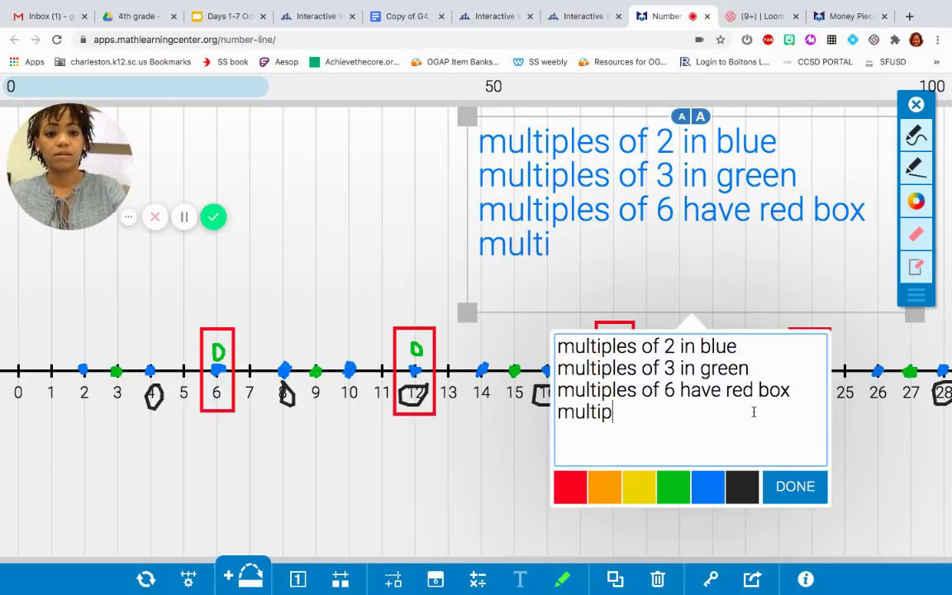
{"action": "type", "text": "les of 4 "}
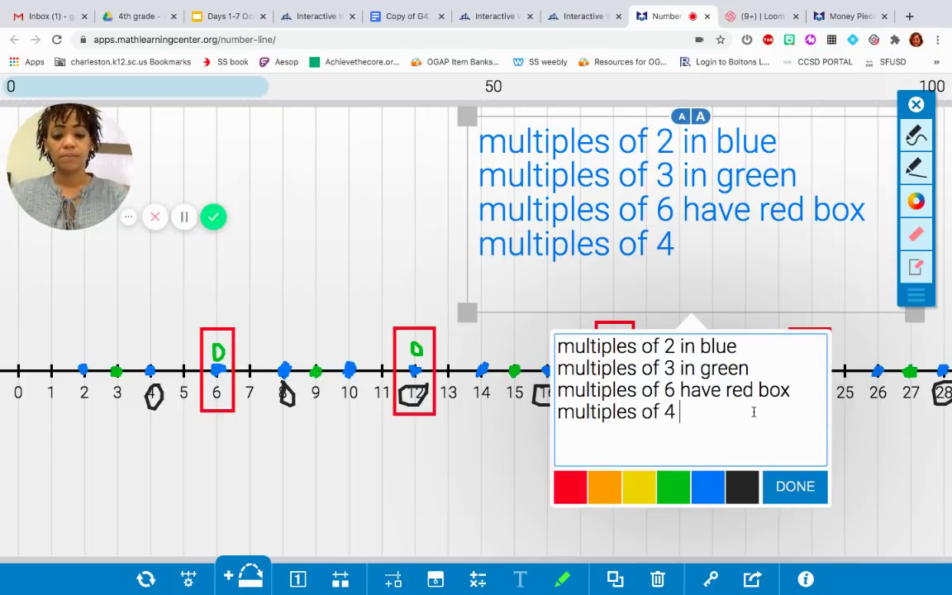
{"action": "type", "text": "black circle"}
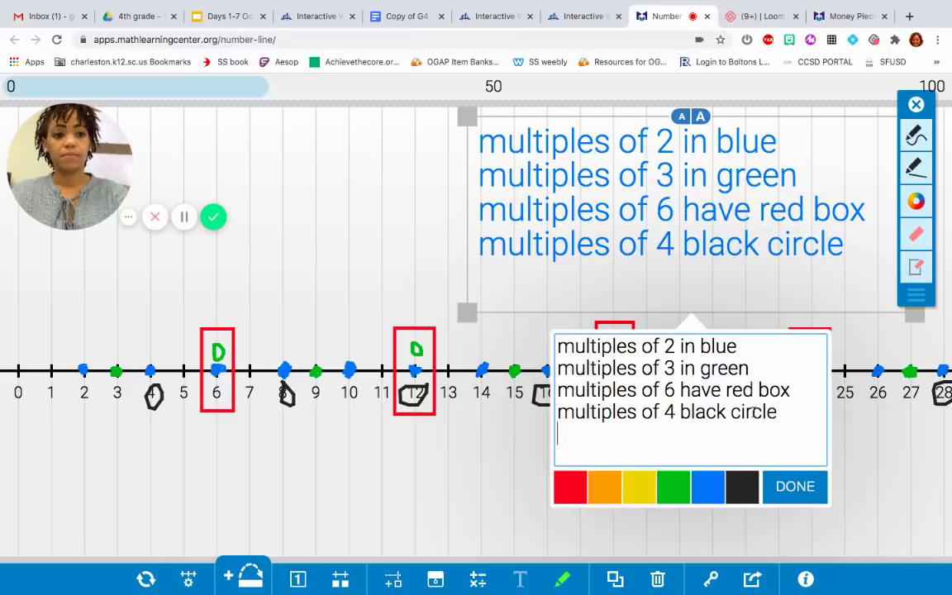
{"action": "left_click", "coordinate": [796, 499]}
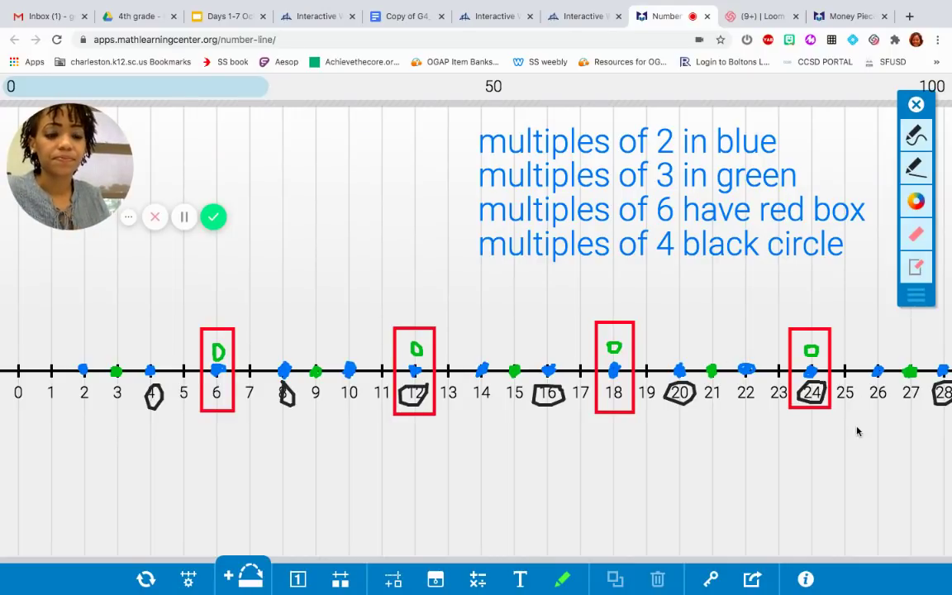
Step: Scroll the number line right to show 27 through 55 for review
{"action": "scroll", "coordinate": [857, 430], "scroll_direction": "right", "scroll_amount": 5}
{"action": "scroll", "coordinate": [857, 431], "scroll_direction": "right", "scroll_amount": 5}
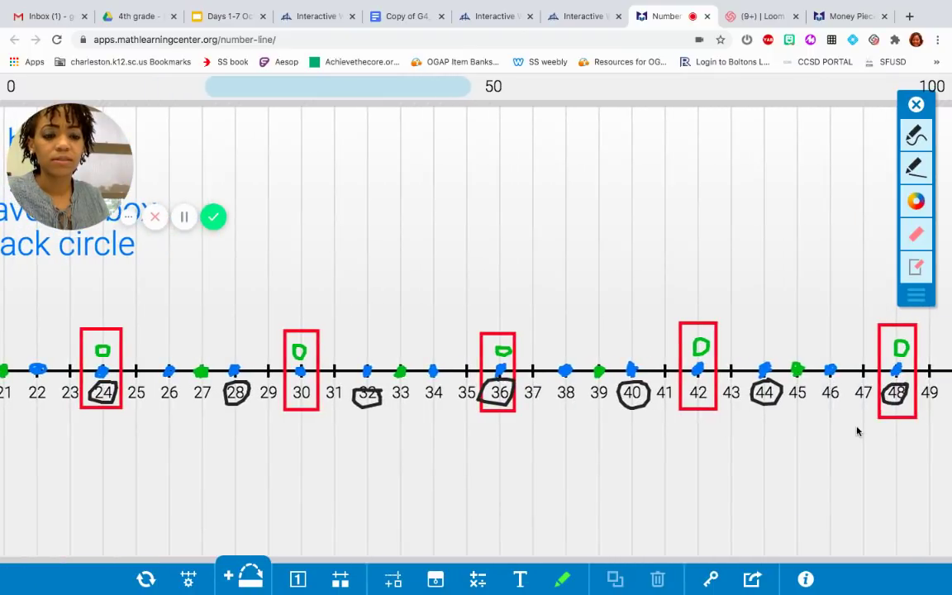
{"action": "scroll", "coordinate": [857, 431], "scroll_direction": "right", "scroll_amount": 3}
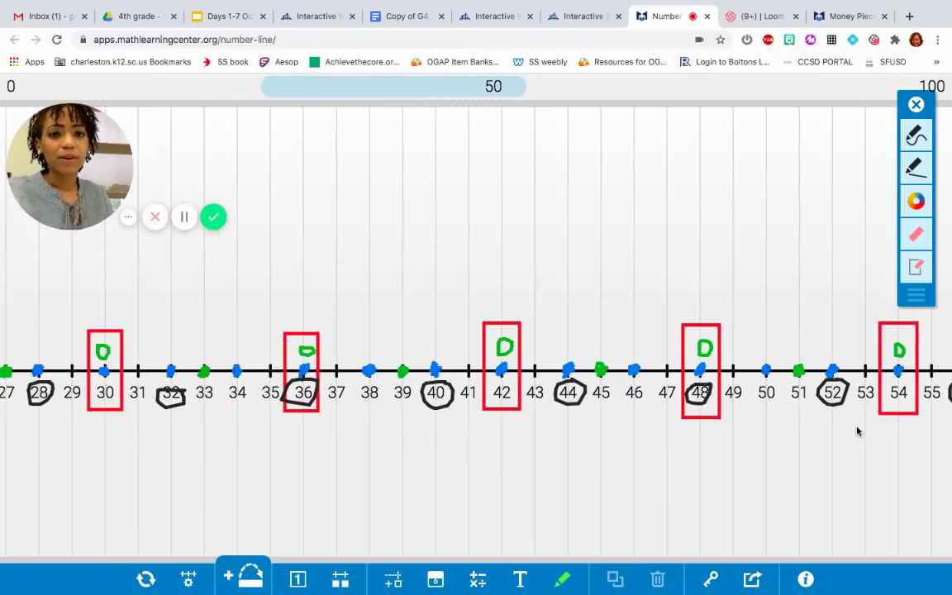